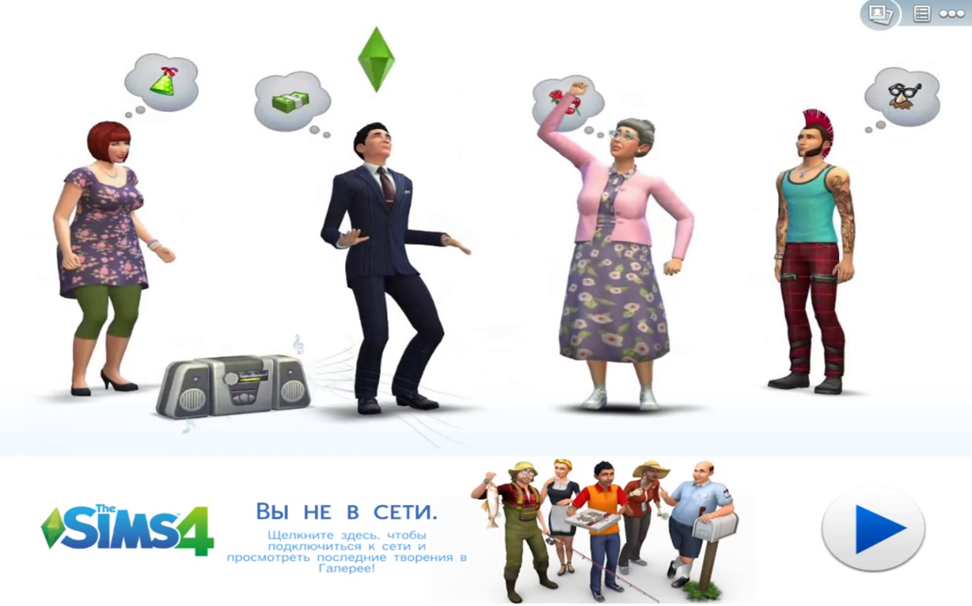
# Set the game's resolution to 1680x1050 and image quality to Очень высокое, applying and keeping the new display settings
pyautogui.click(952, 14)
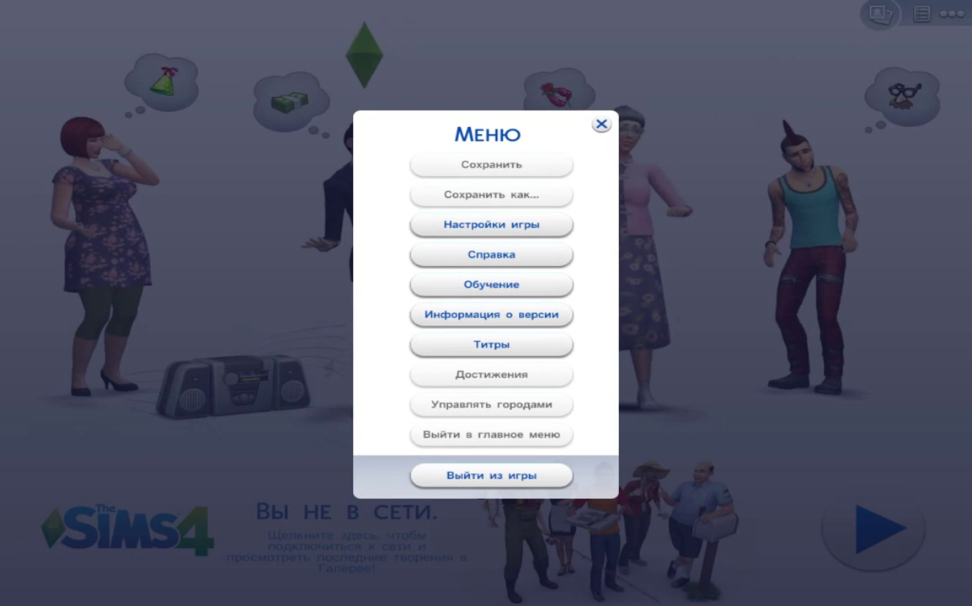
pyautogui.click(491, 225)
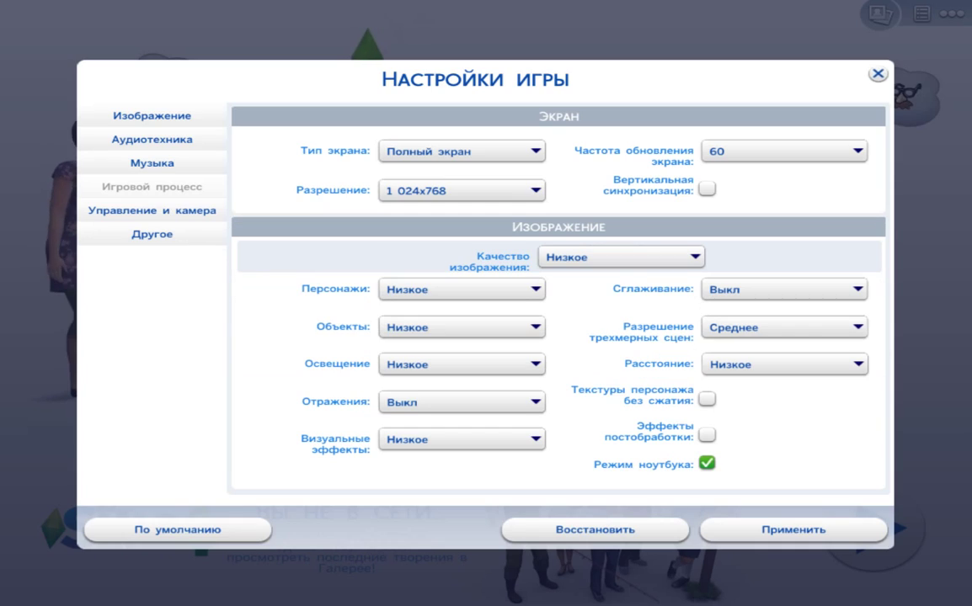
pyautogui.click(461, 190)
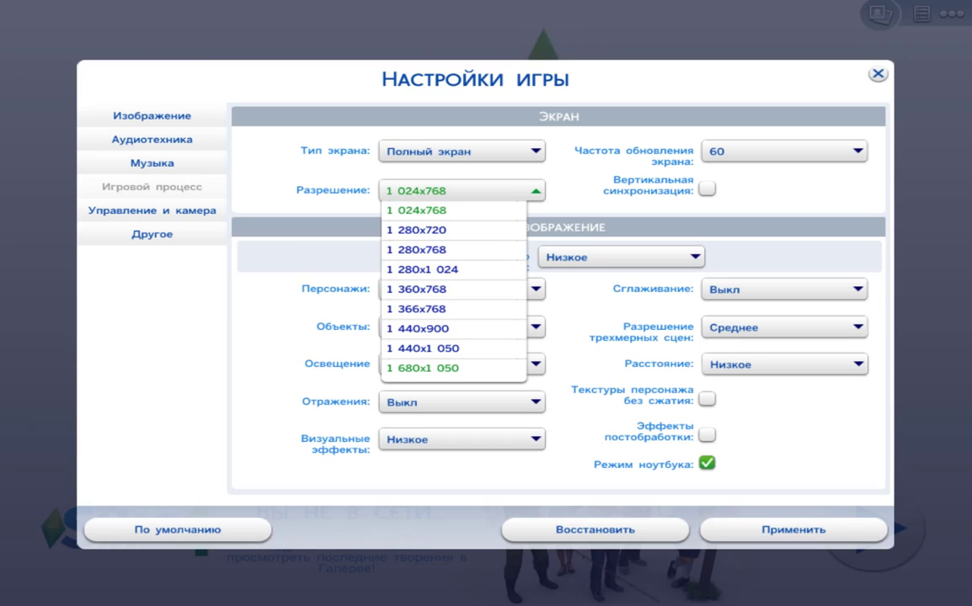
pyautogui.click(423, 368)
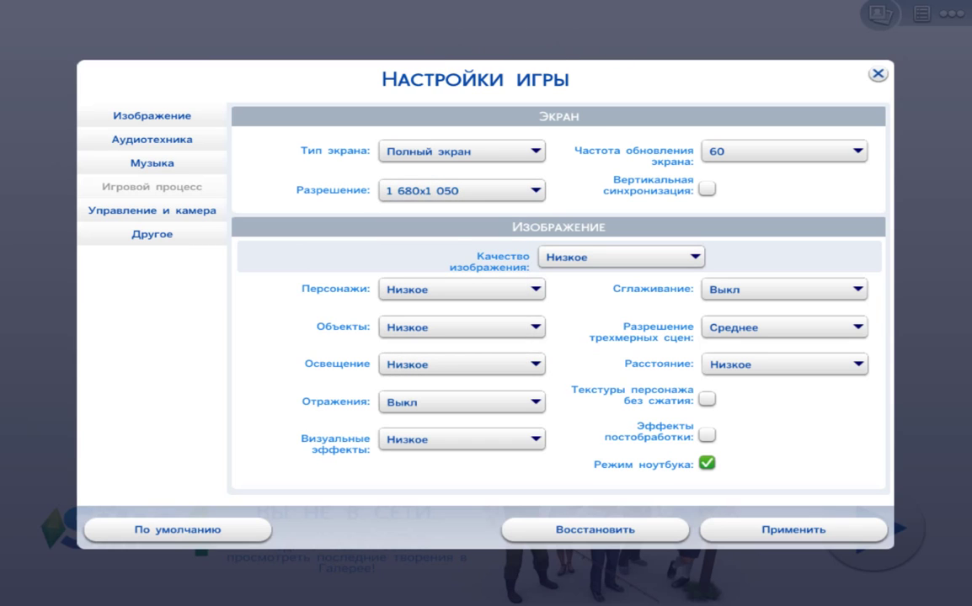
pyautogui.click(621, 257)
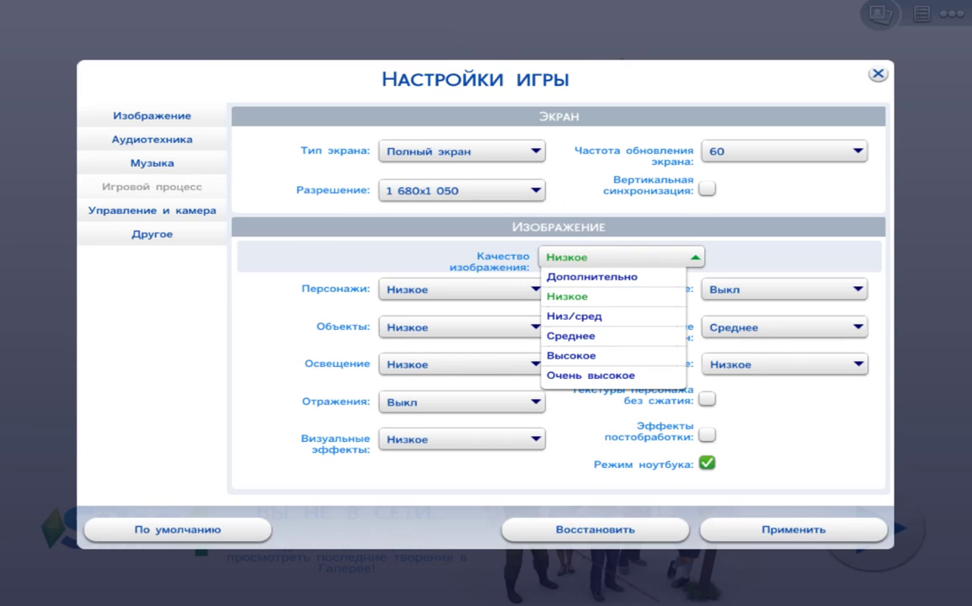
pyautogui.click(590, 372)
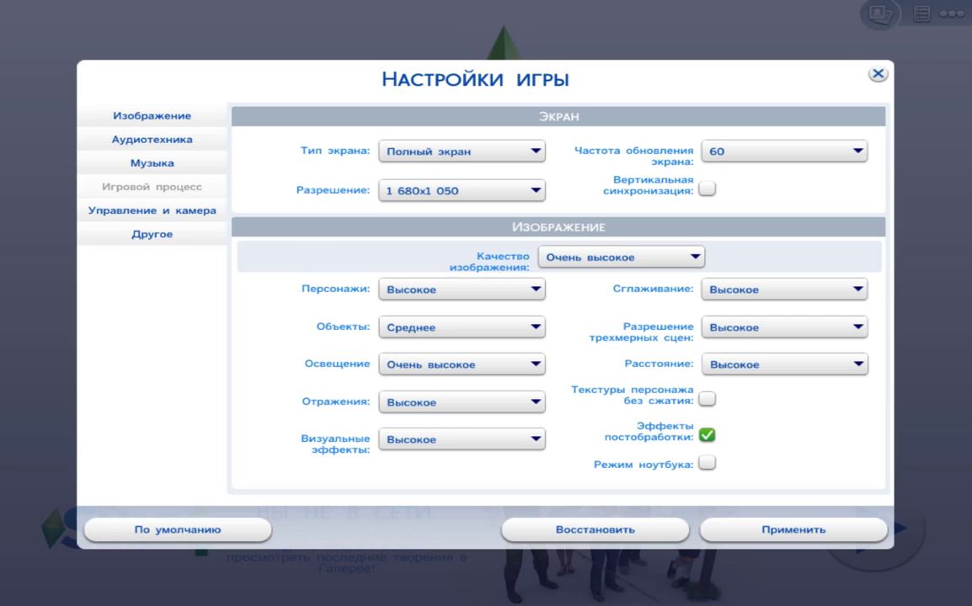
pyautogui.click(793, 530)
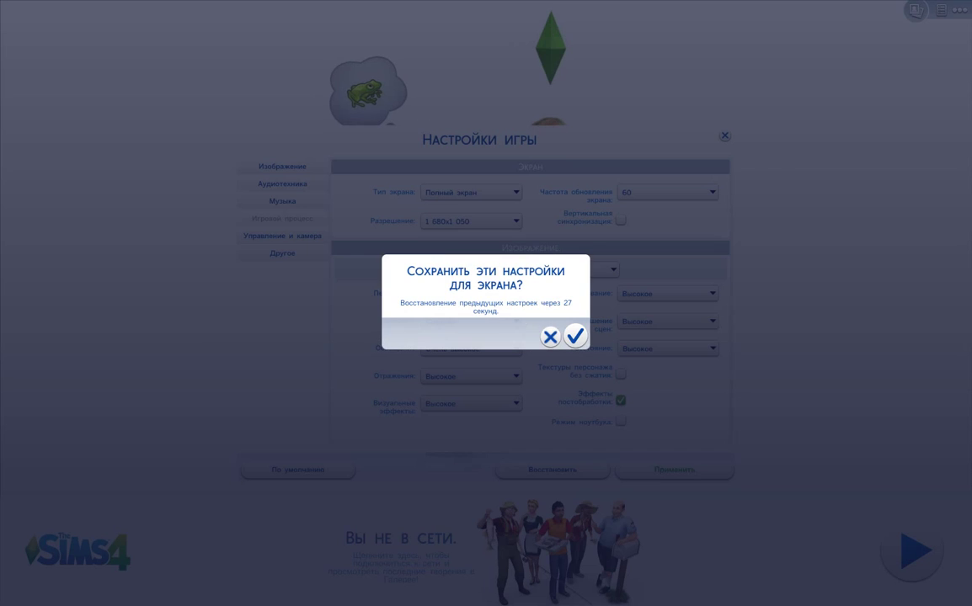
pyautogui.click(575, 336)
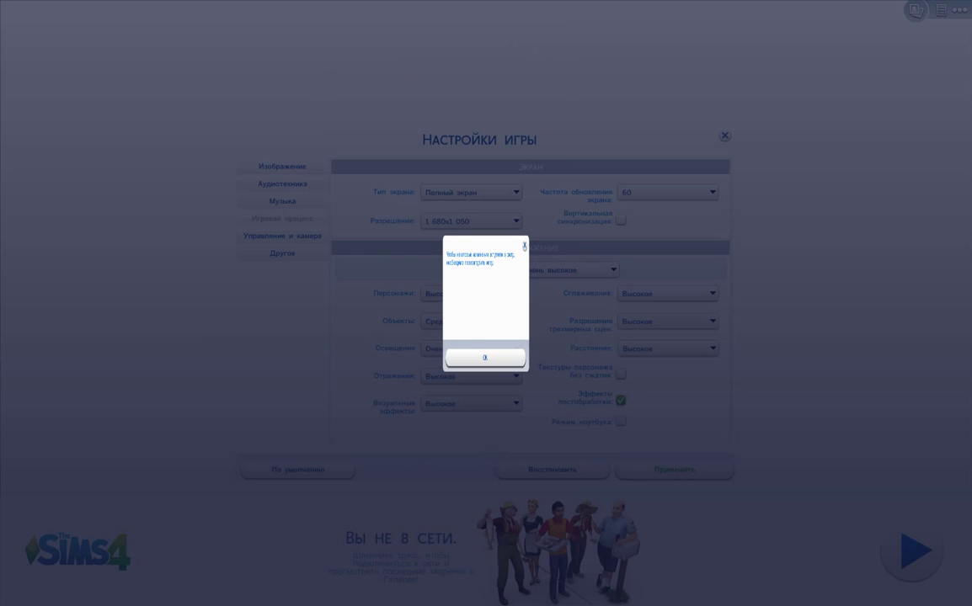
pyautogui.press('Return')
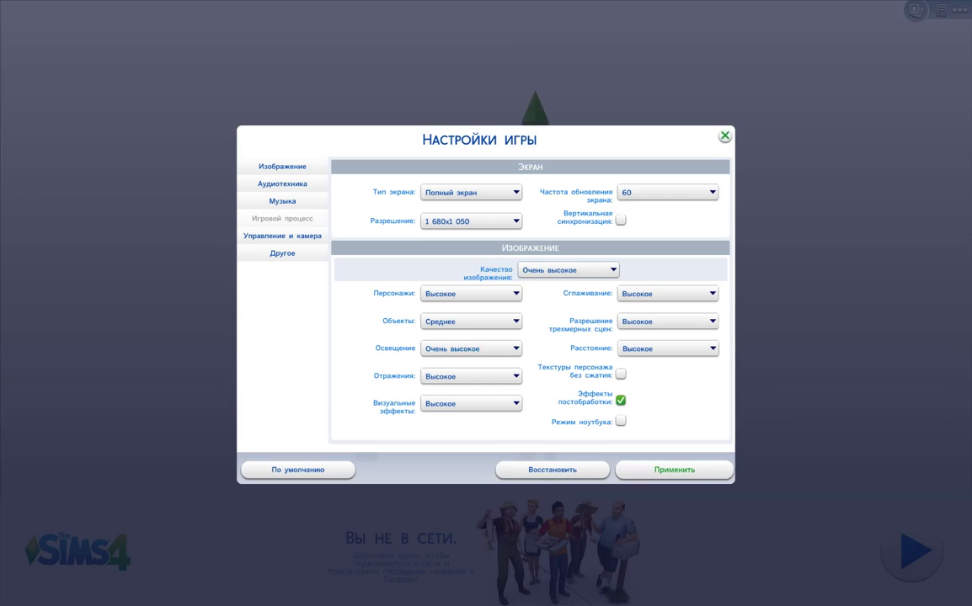
# Close the game settings and exit The Sims 4 to the desktop
pyautogui.click(724, 136)
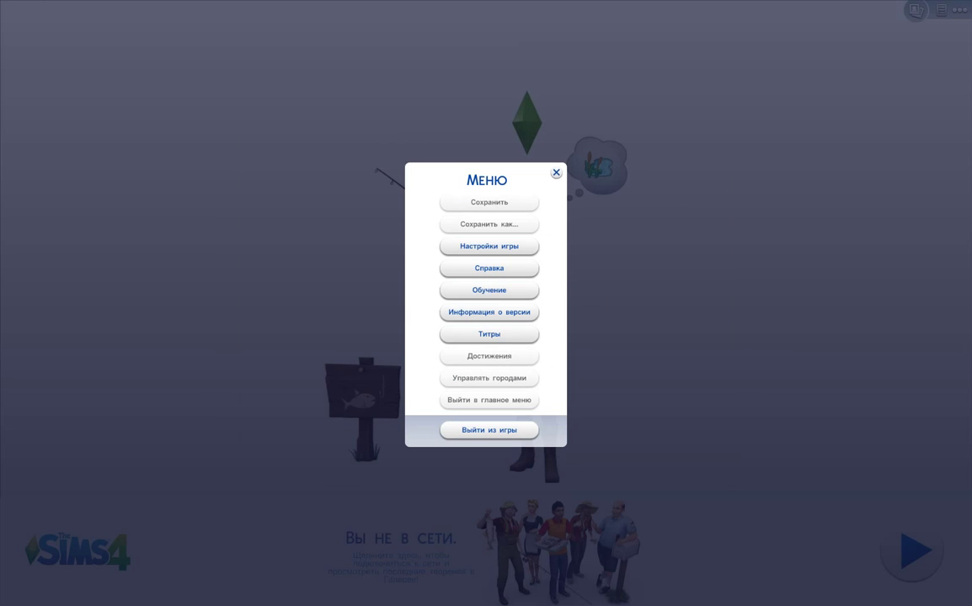
pyautogui.click(489, 430)
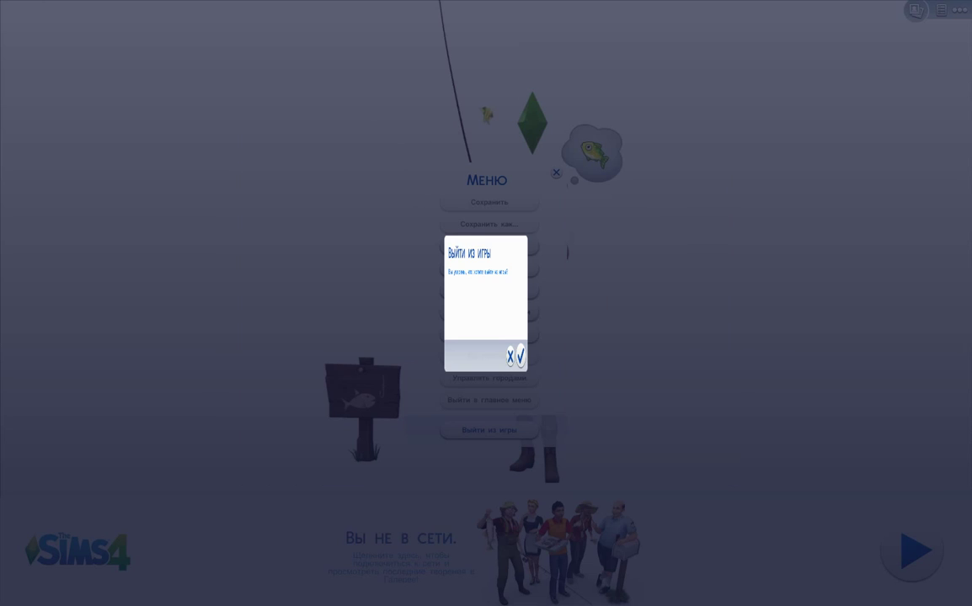
pyautogui.click(573, 356)
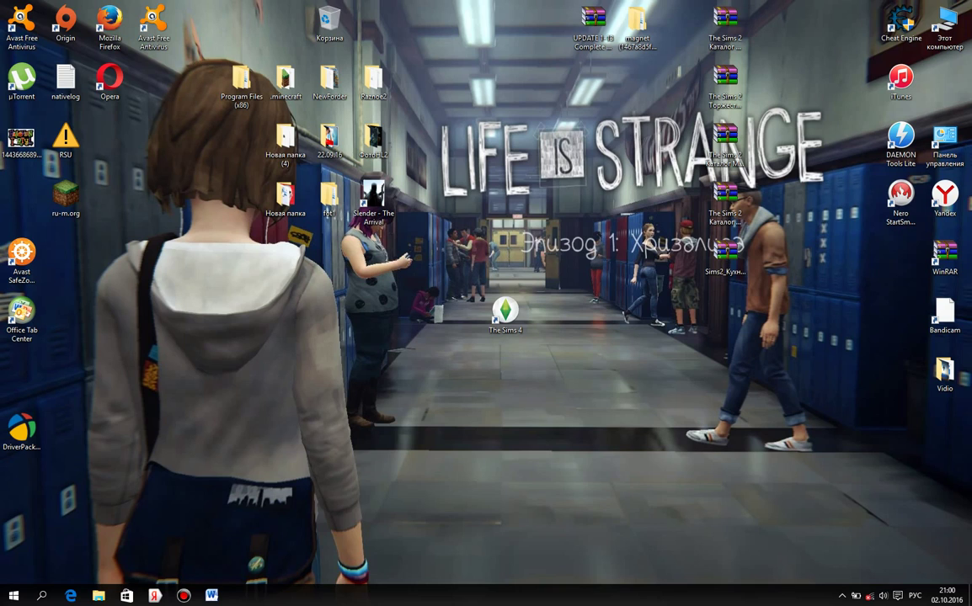
pyautogui.moveTo(506, 312)
pyautogui.mouseDown()
pyautogui.moveTo(534, 321)
pyautogui.moveTo(475, 328)
pyautogui.moveTo(505, 315)
pyautogui.mouseUp()
pyautogui.click(539, 358)
pyautogui.moveTo(478, 268); pyautogui.dragTo(546, 351)
pyautogui.click(842, 550)
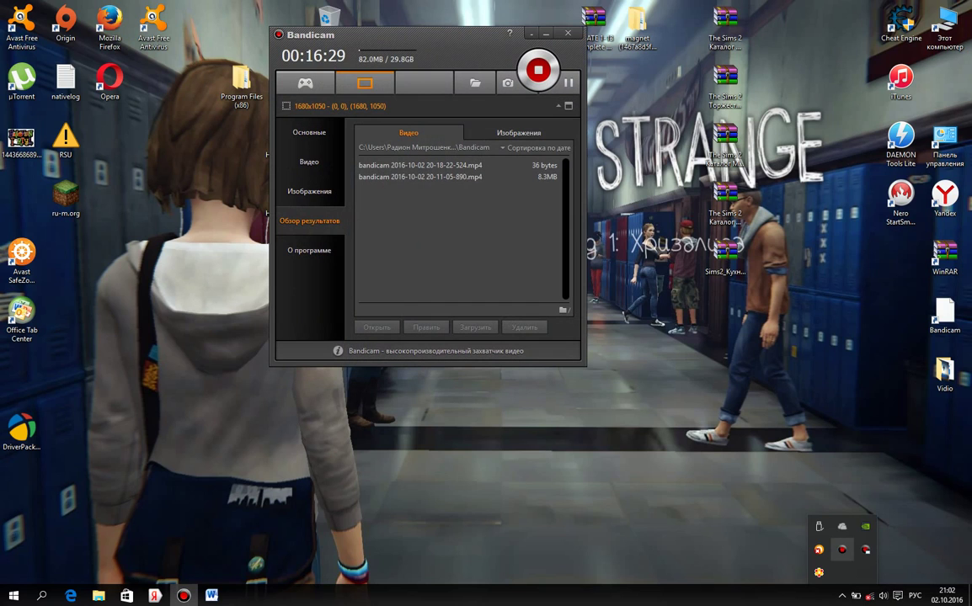
pyautogui.click(546, 33)
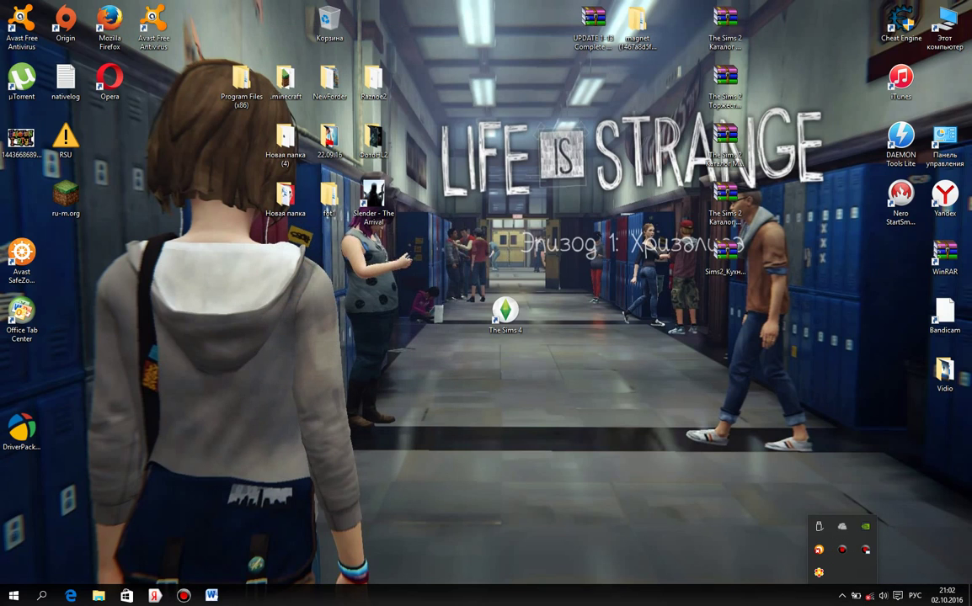
pyautogui.click(760, 495)
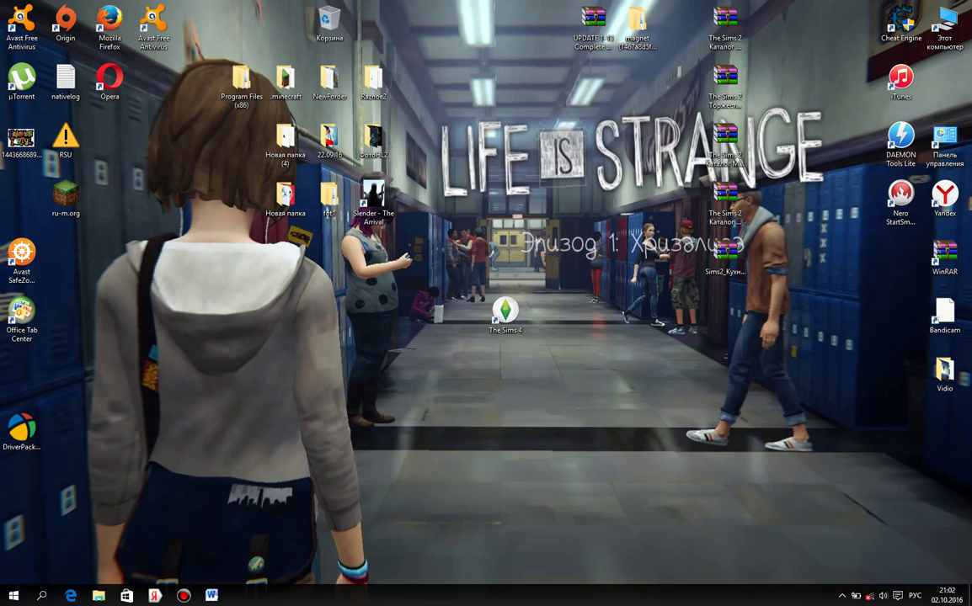
# Move The Sims 4 shortcut below Slender - The Arrival and open DAEMON Tools Lite, minimizing the DVD folder window
pyautogui.moveTo(505, 311); pyautogui.dragTo(373, 257)
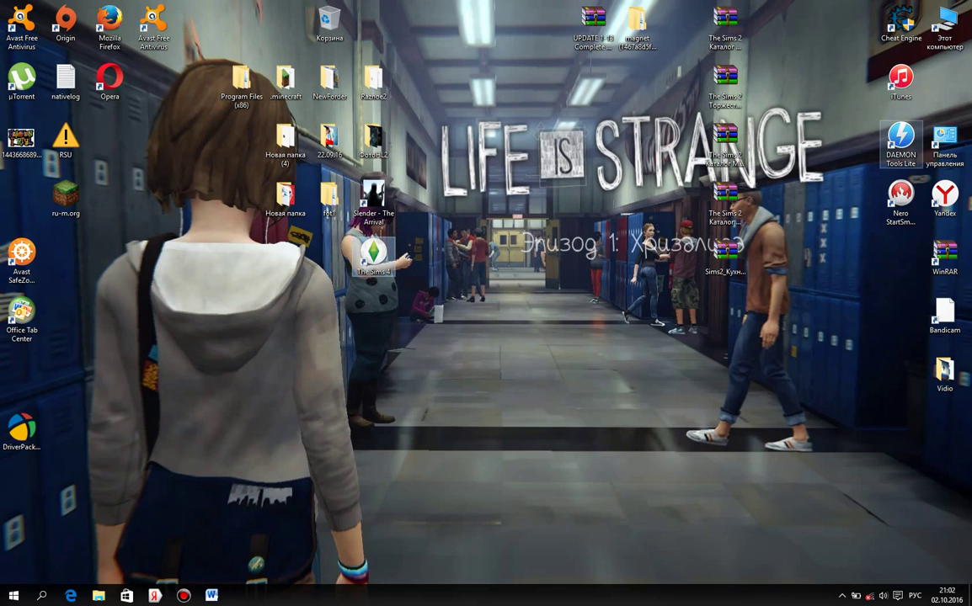
pyautogui.click(900, 144)
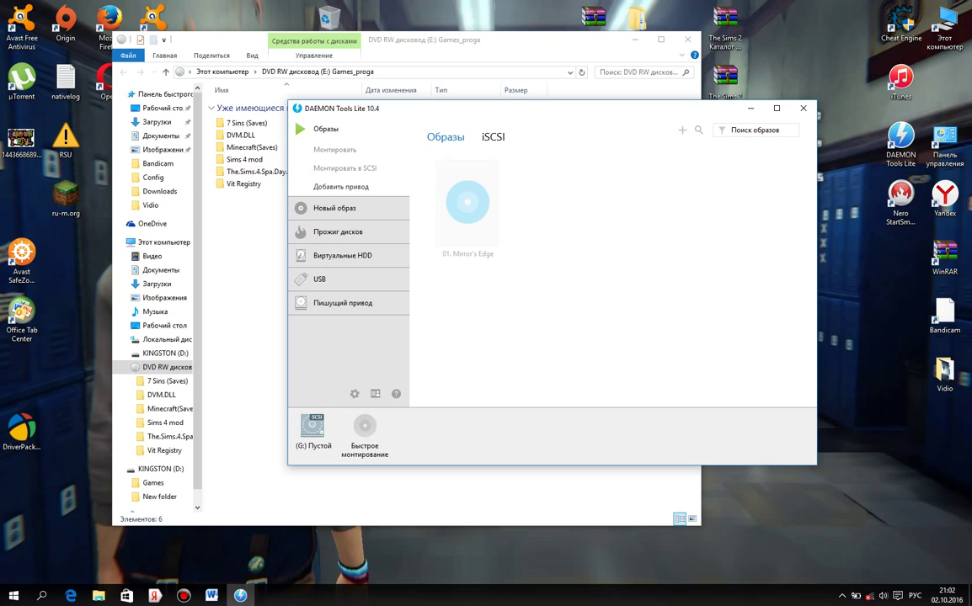
pyautogui.click(634, 39)
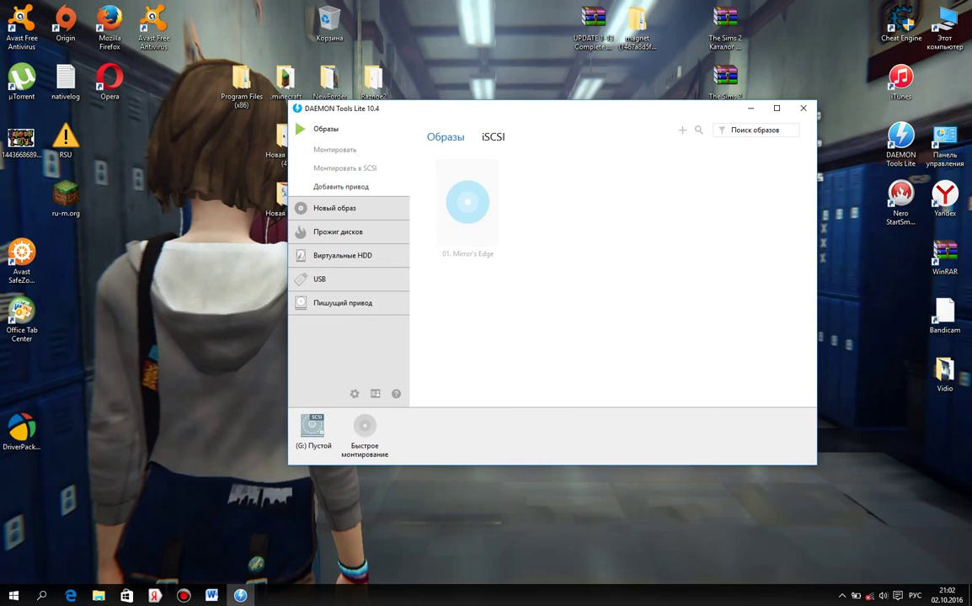
# Delete the 01. Mirror's Edge image from the image catalog and remove the empty virtual drive G:
pyautogui.click(468, 211)
pyautogui.rightClick(466, 217)
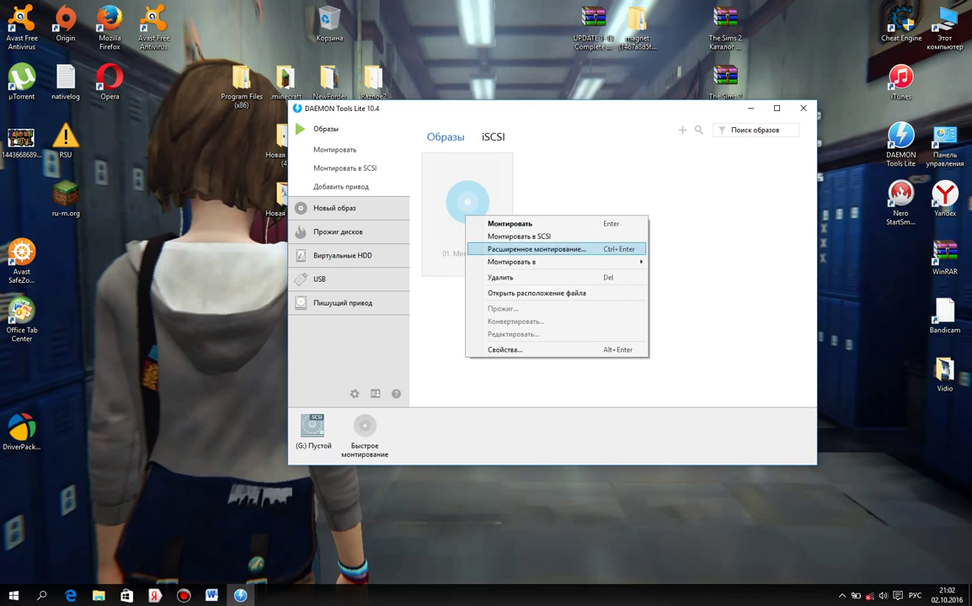
pyautogui.click(536, 293)
pyautogui.click(560, 307)
pyautogui.rightClick(313, 423)
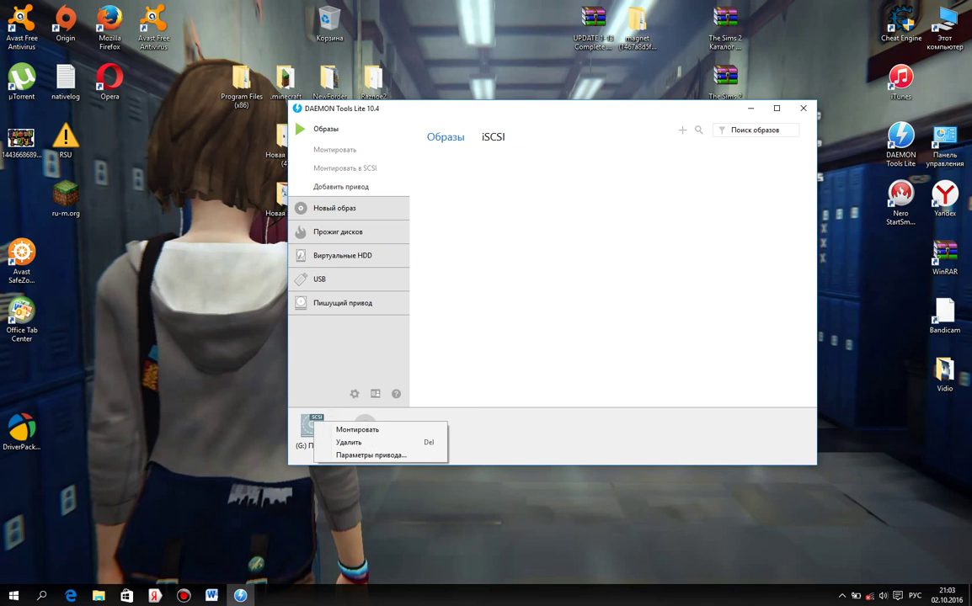
pyautogui.click(349, 443)
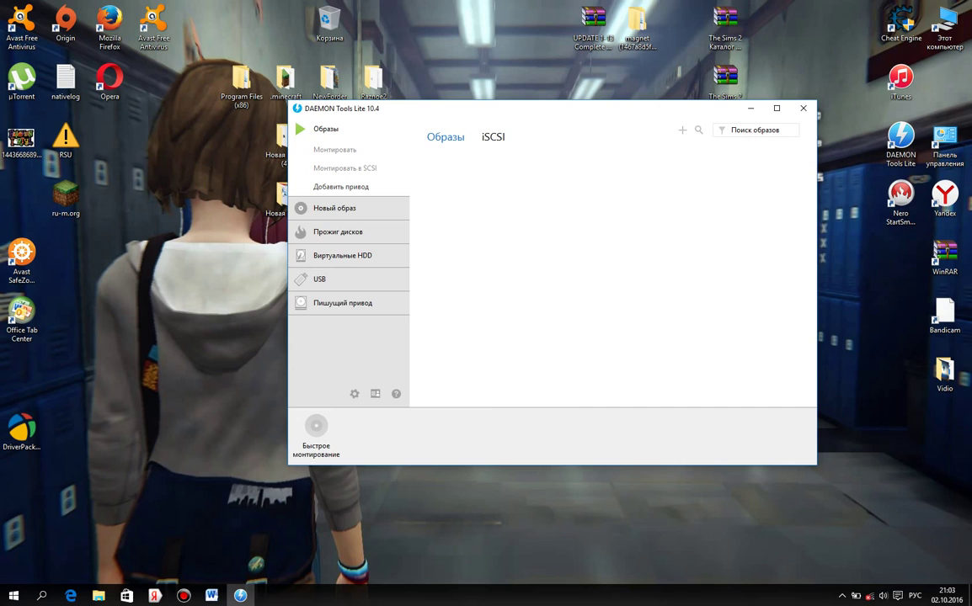
pyautogui.click(682, 131)
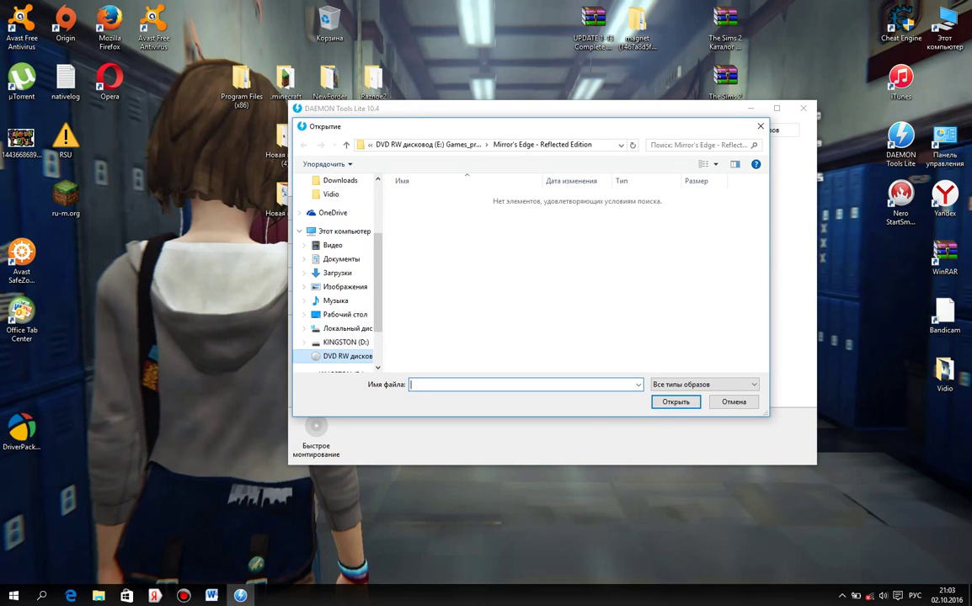
pyautogui.press('Escape')
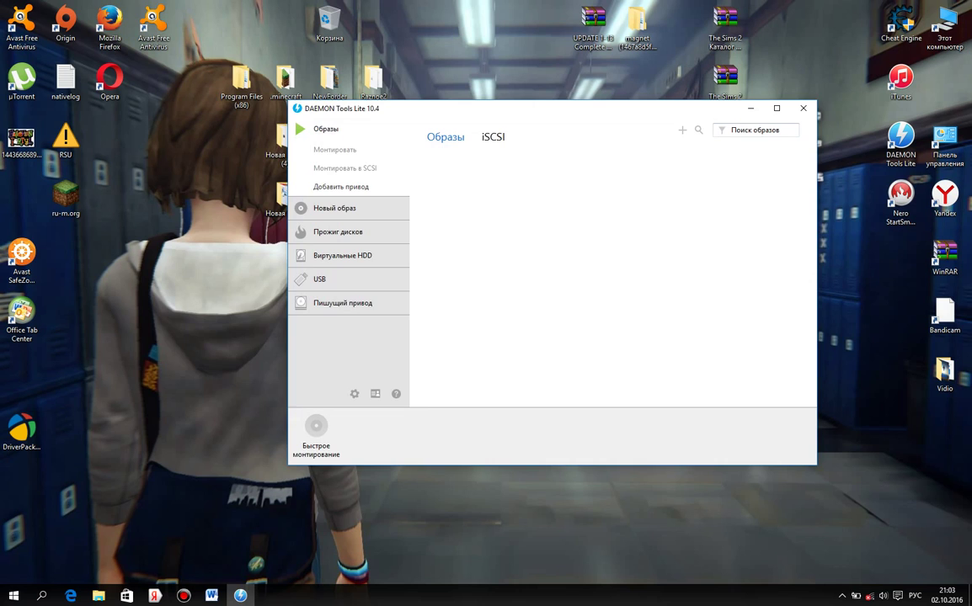
pyautogui.moveTo(498, 111); pyautogui.dragTo(400, 133)
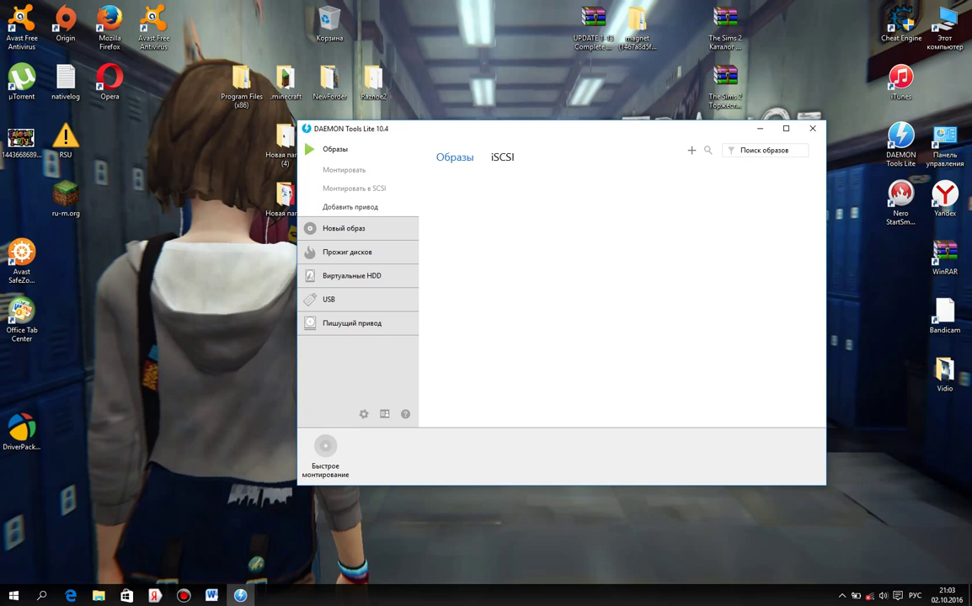
# Add the rld-s4sd ISO from the DVD drive's The.Sims.4.Spa.Day.Addon-RELOADED folder to the image catalog
pyautogui.click(692, 150)
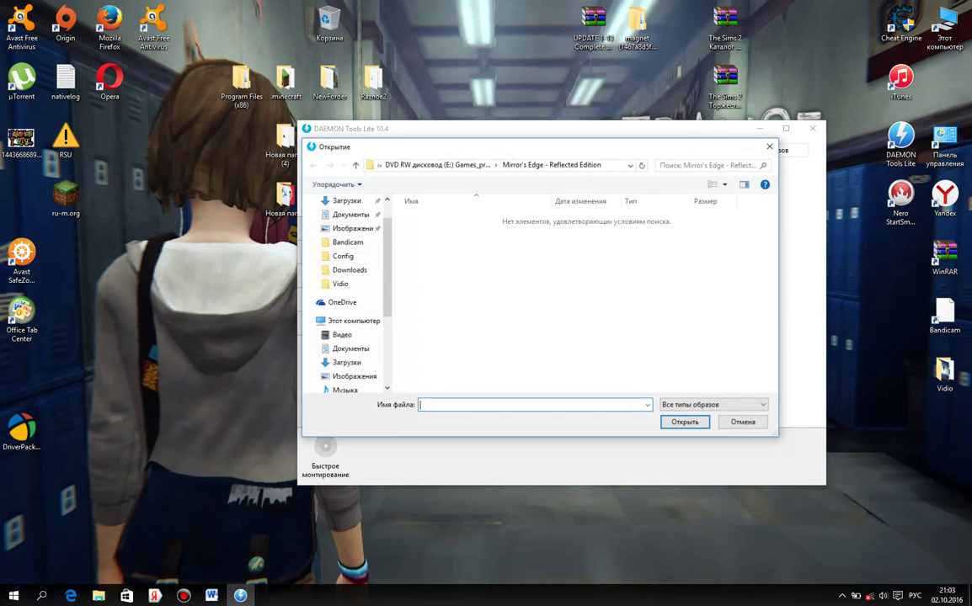
pyautogui.scroll(-3, 345, 330)
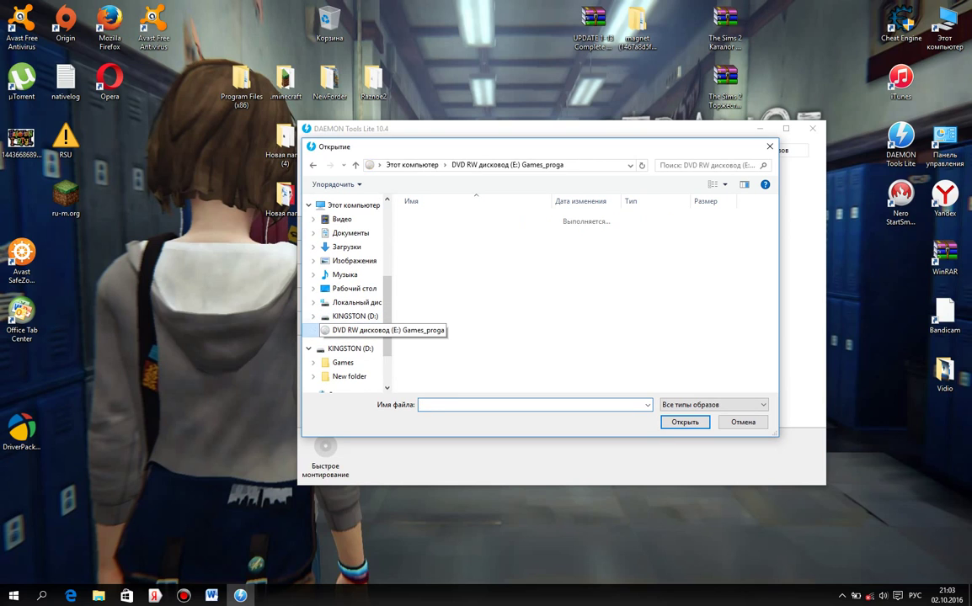
pyautogui.click(362, 330)
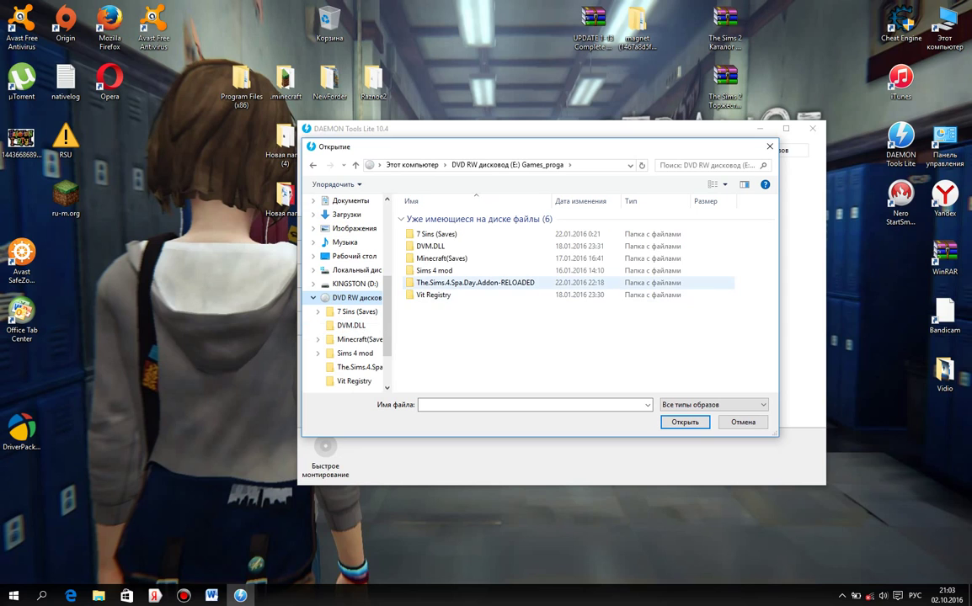
pyautogui.doubleClick(475, 282)
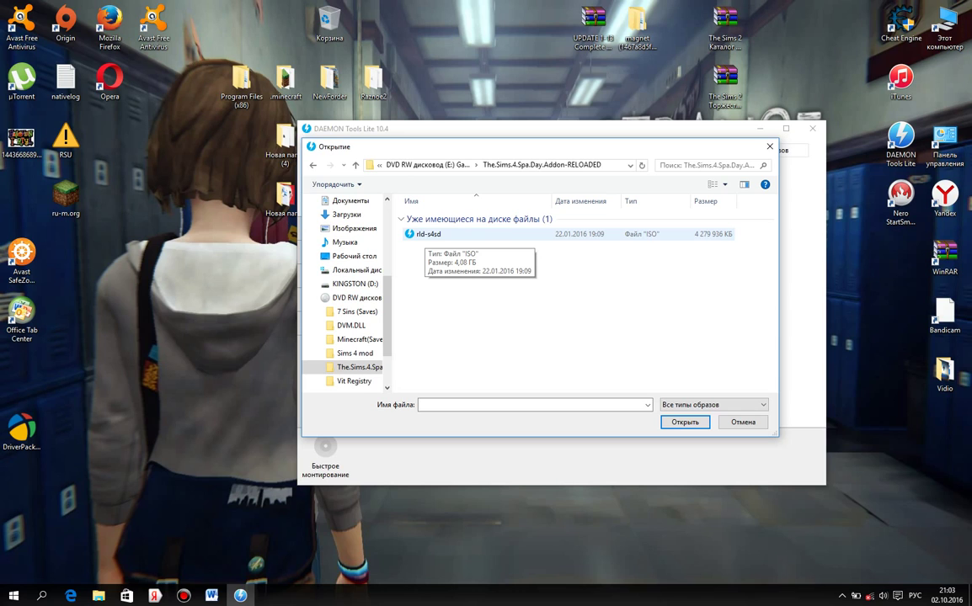
pyautogui.doubleClick(425, 235)
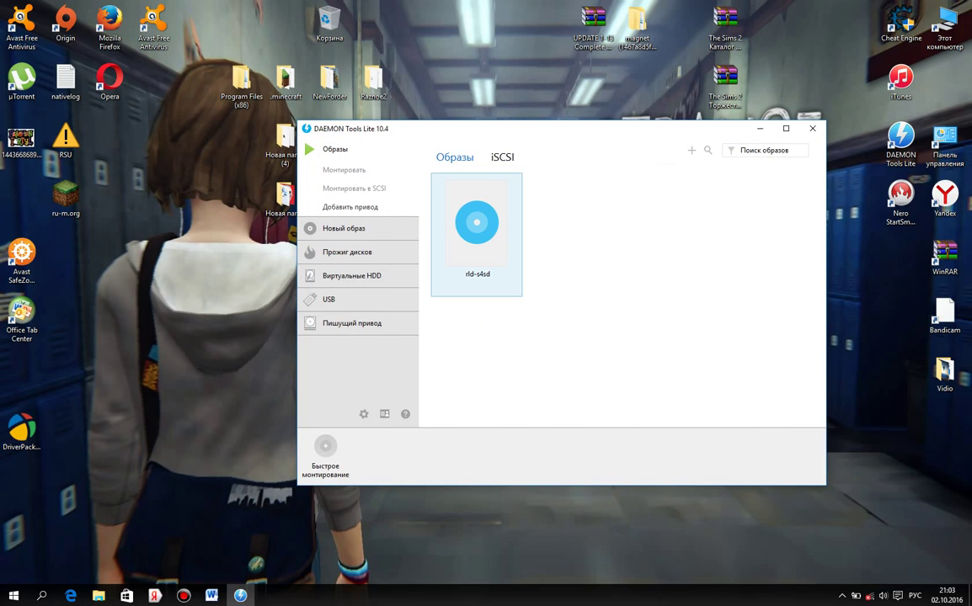
# Mount the rld-s4sd image to a SCSI virtual drive and dismiss the disc's autoplay options
pyautogui.rightClick(476, 223)
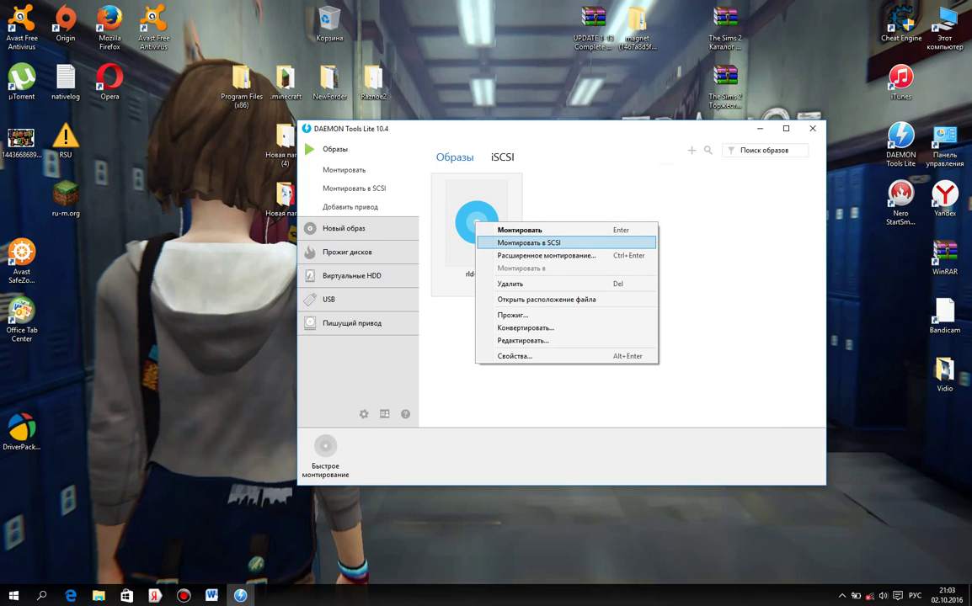
pyautogui.click(515, 243)
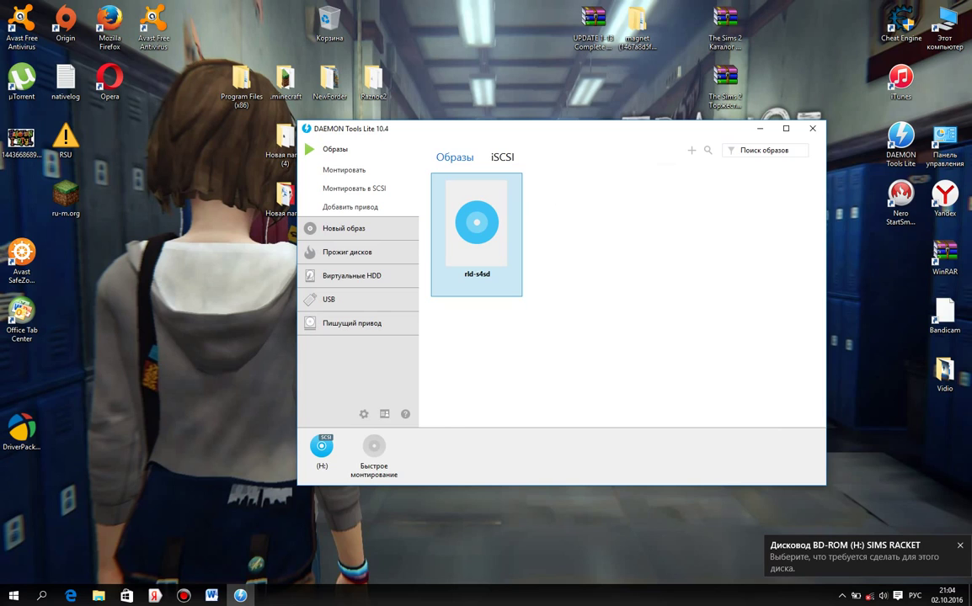
pyautogui.click(852, 557)
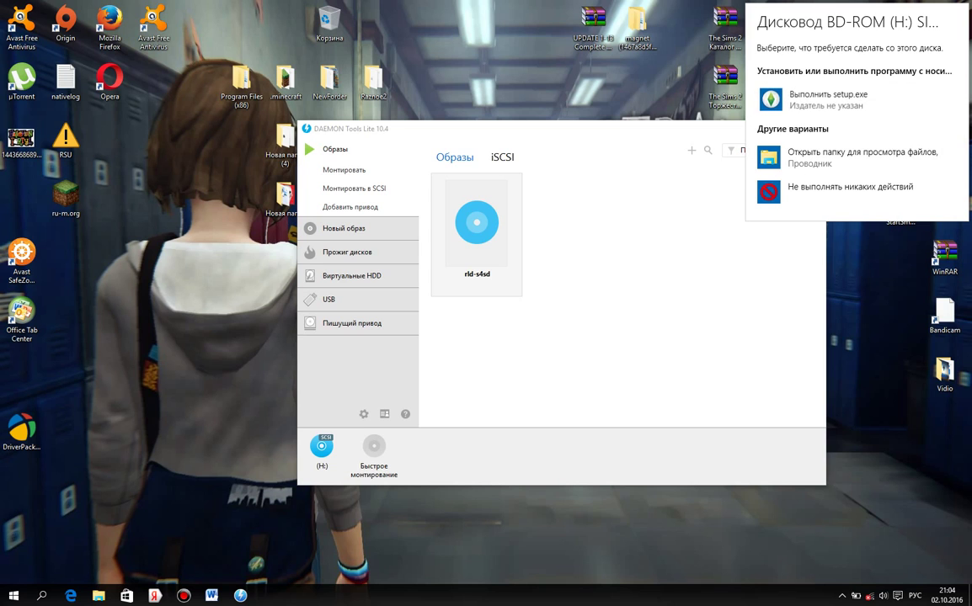
pyautogui.click(708, 211)
# Minimize DAEMON Tools Lite and start the mounted disc's setup from This PC, accepting its opening notice
pyautogui.click(756, 128)
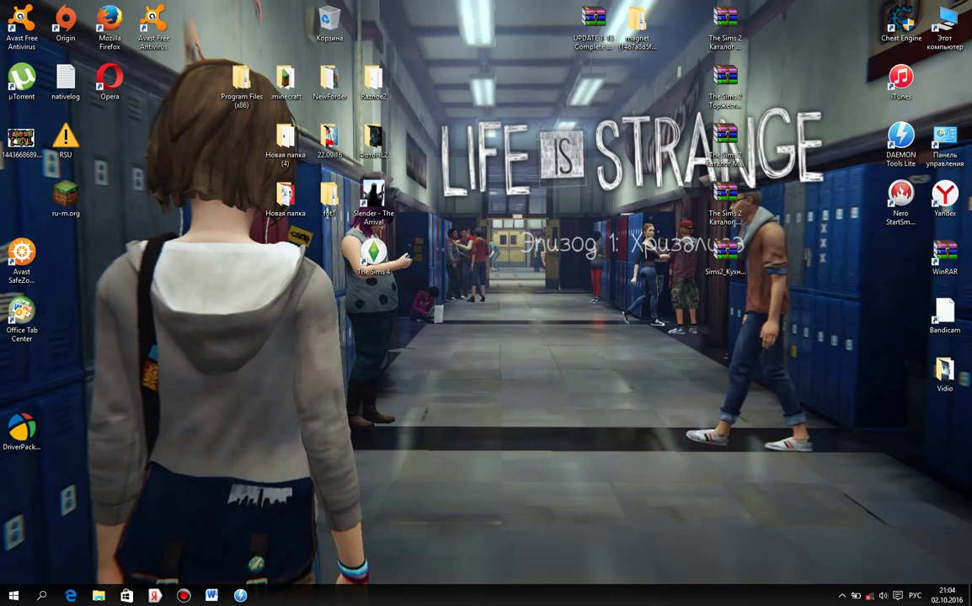
pyautogui.doubleClick(945, 25)
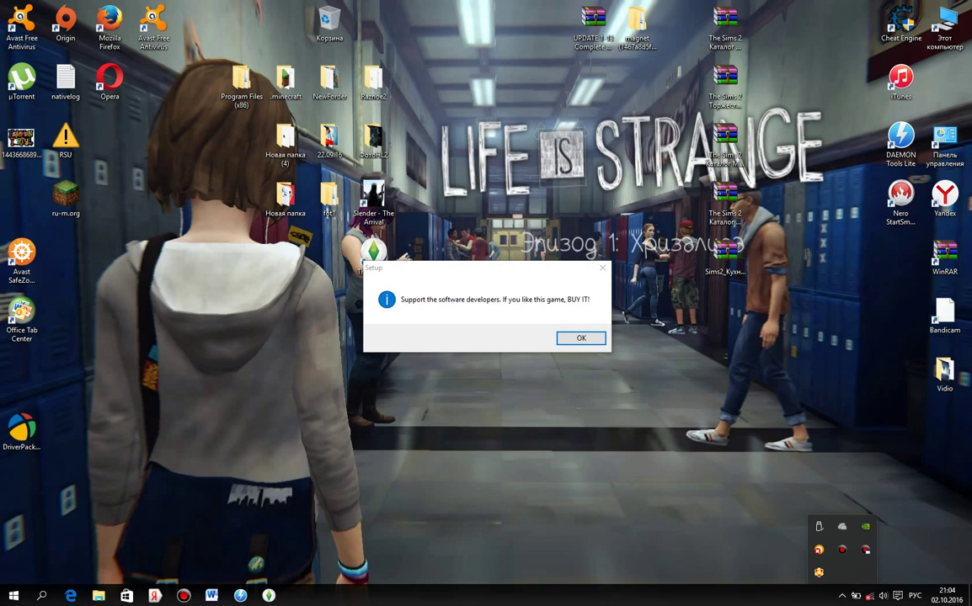
pyautogui.click(581, 339)
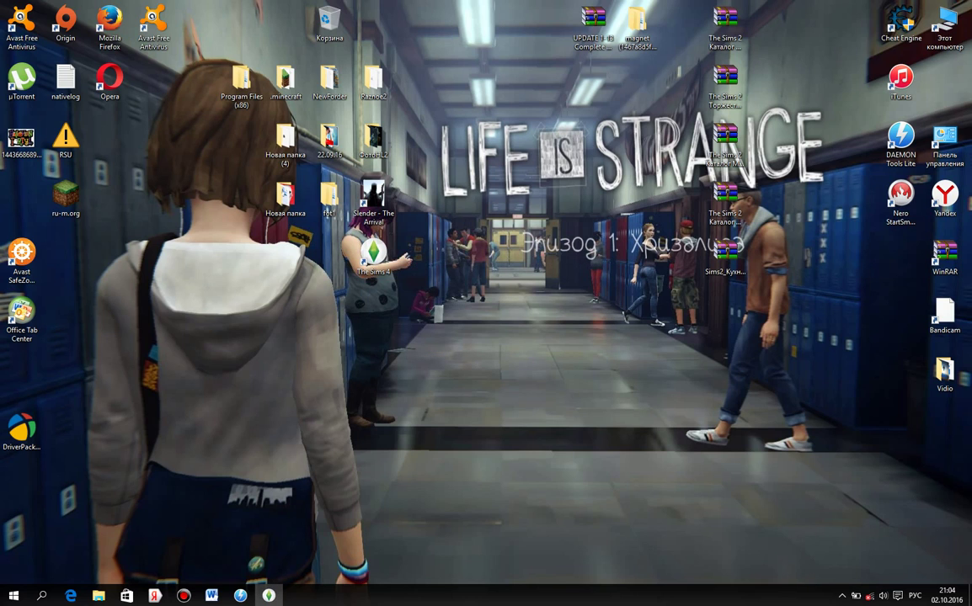
# Stop the setup wizard's music and activate the destination path for editing
pyautogui.click(359, 391)
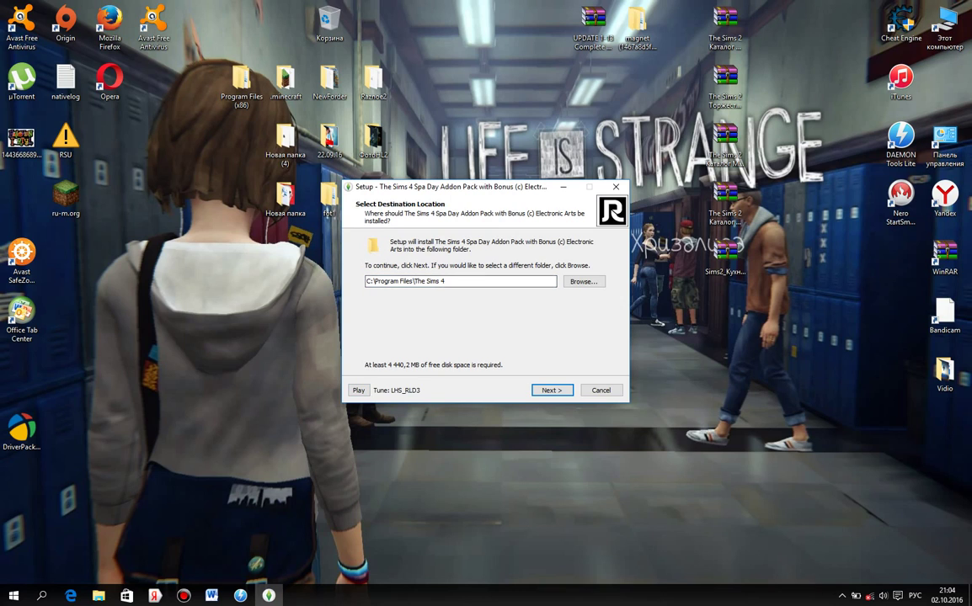
pyautogui.press('Tab')
pyautogui.click(445, 281)
pyautogui.moveTo(445, 282); pyautogui.dragTo(364, 281)
pyautogui.click(445, 281)
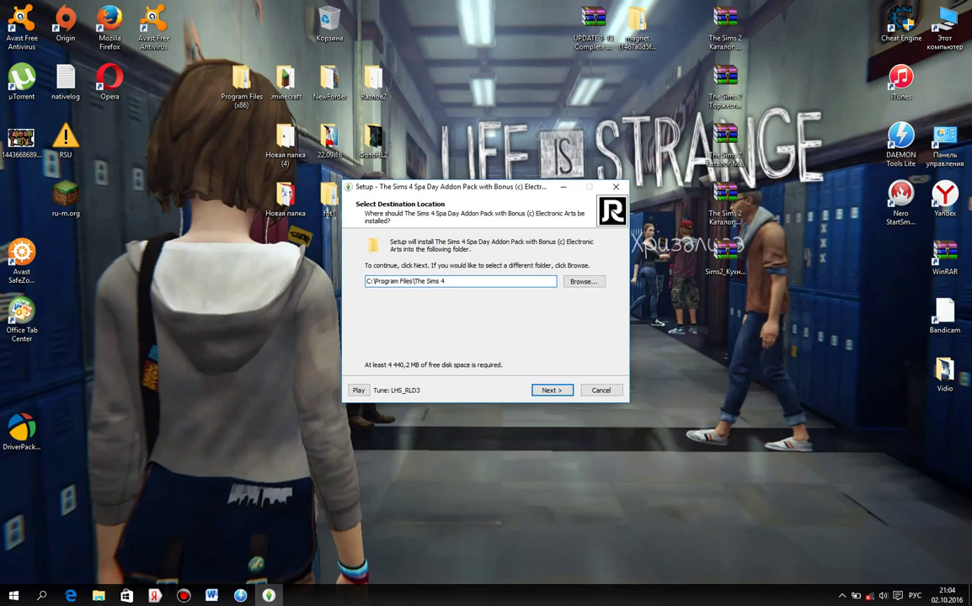
# Check the Games folder on local disk C: for the existing game installation, then close the file window
pyautogui.doubleClick(945, 26)
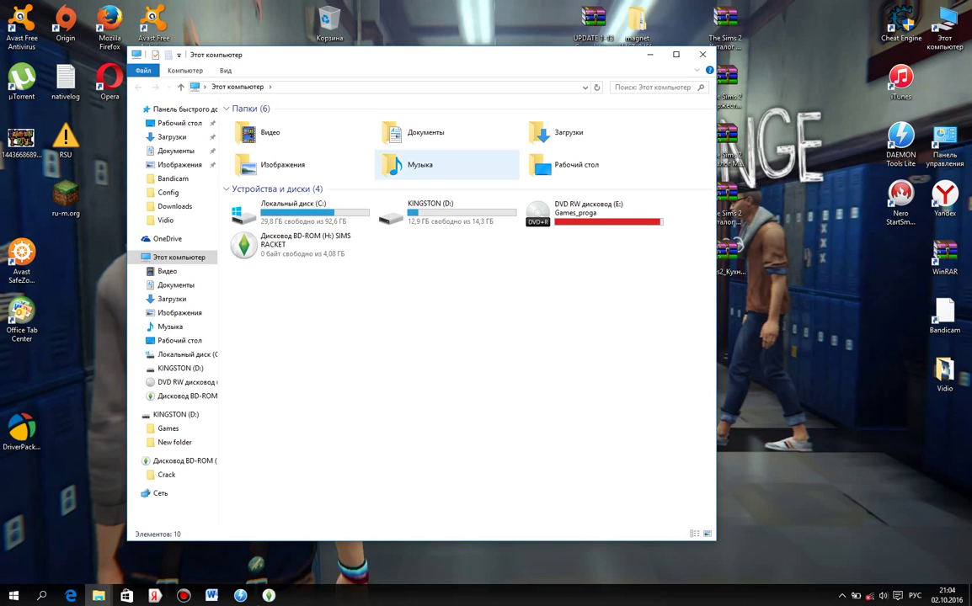
pyautogui.doubleClick(295, 212)
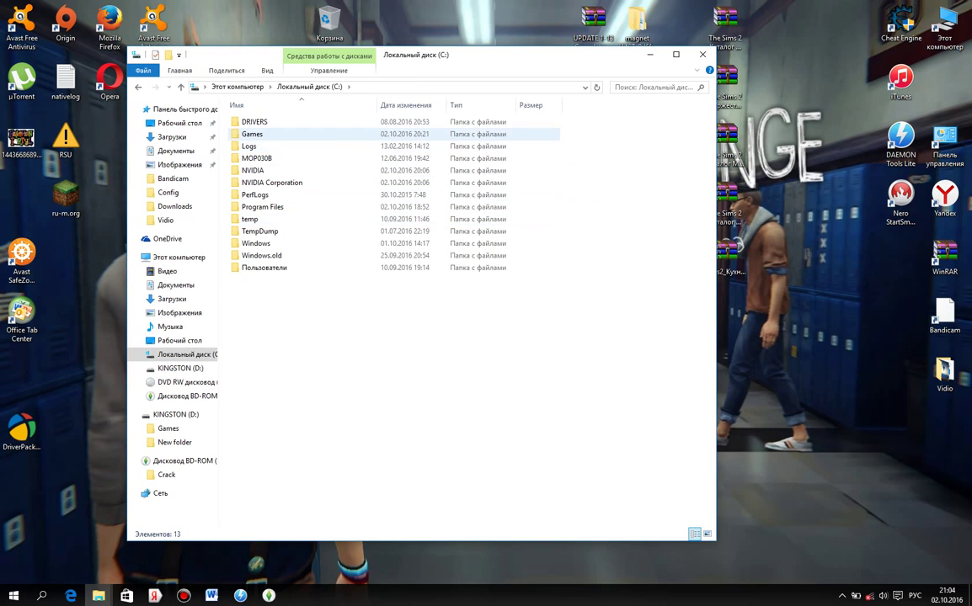
pyautogui.doubleClick(252, 134)
pyautogui.click(704, 56)
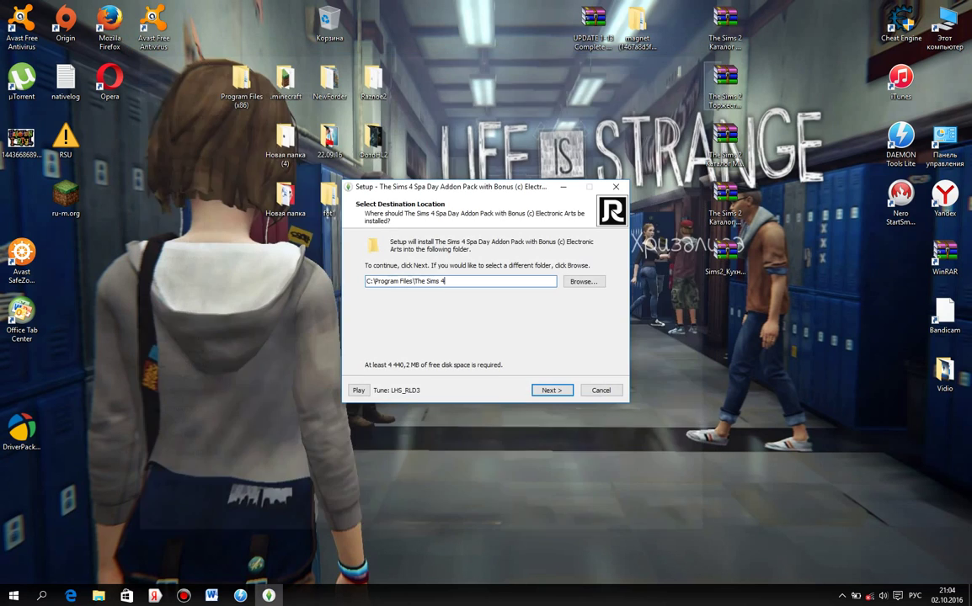
# Replace the installation destination with the Games folder on drive C:, giving C:\Games\The Sims 4
pyautogui.moveTo(446, 281); pyautogui.dragTo(365, 282)
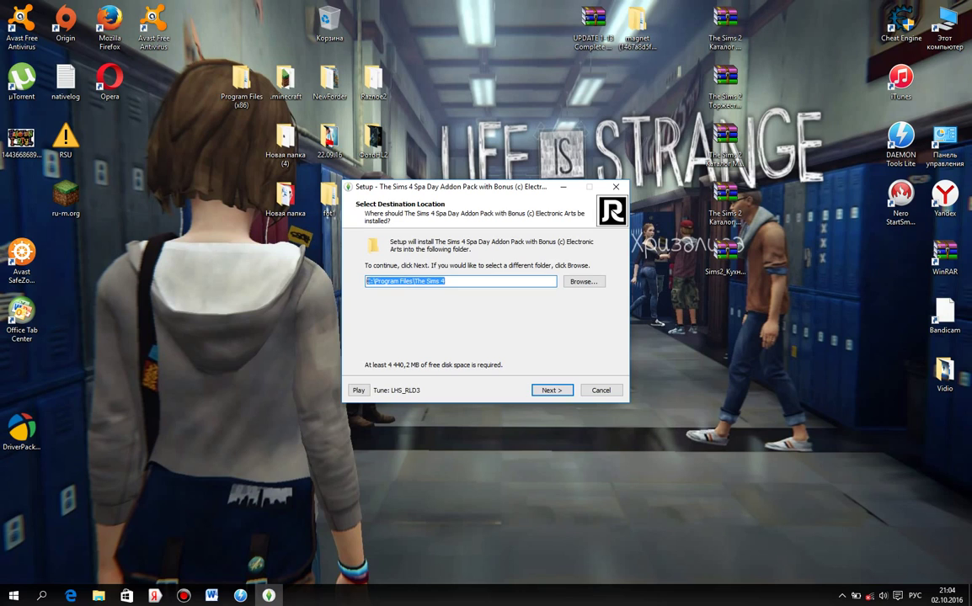
pyautogui.press('BackSpace')
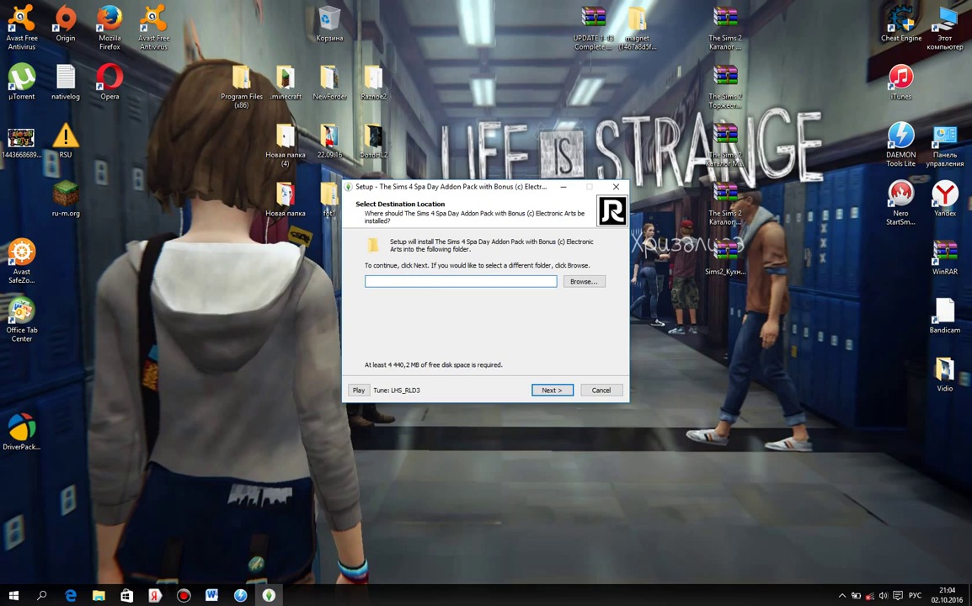
pyautogui.click(584, 282)
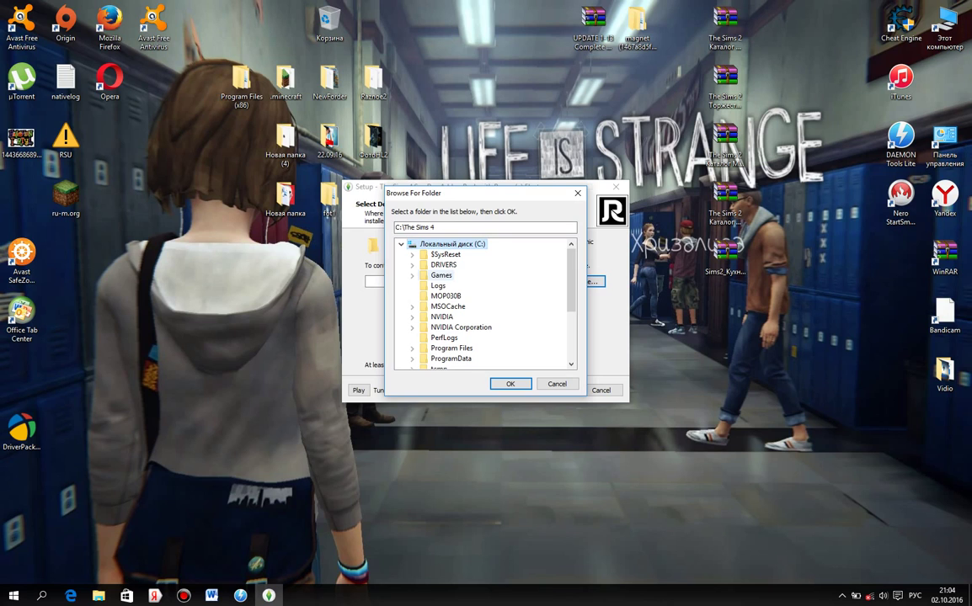
pyautogui.click(442, 275)
pyautogui.press('Return')
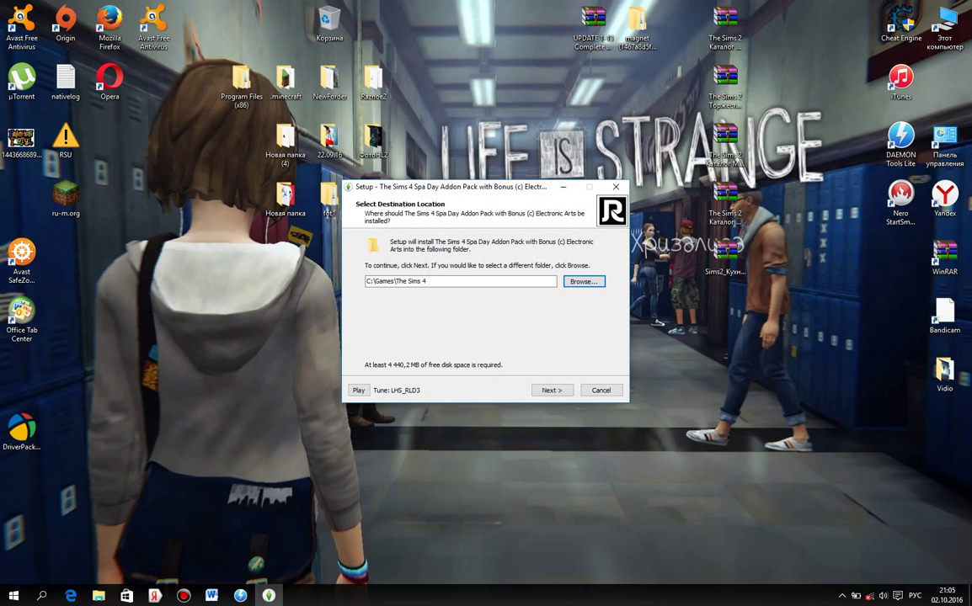
# Agree to install into the existing folder, keep only the desktop icon task, and start the Spa Day installation
pyautogui.click(552, 391)
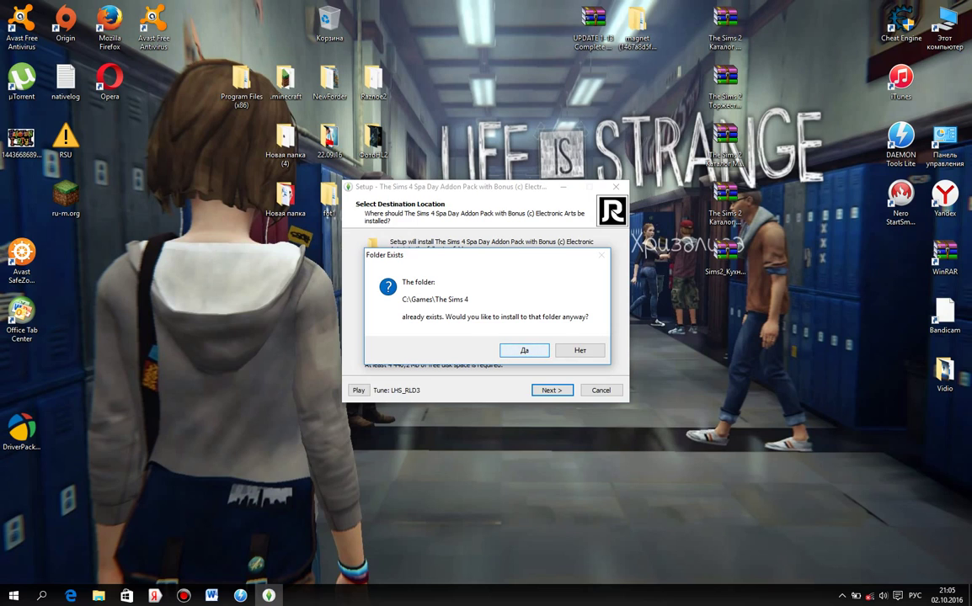
pyautogui.press('Return')
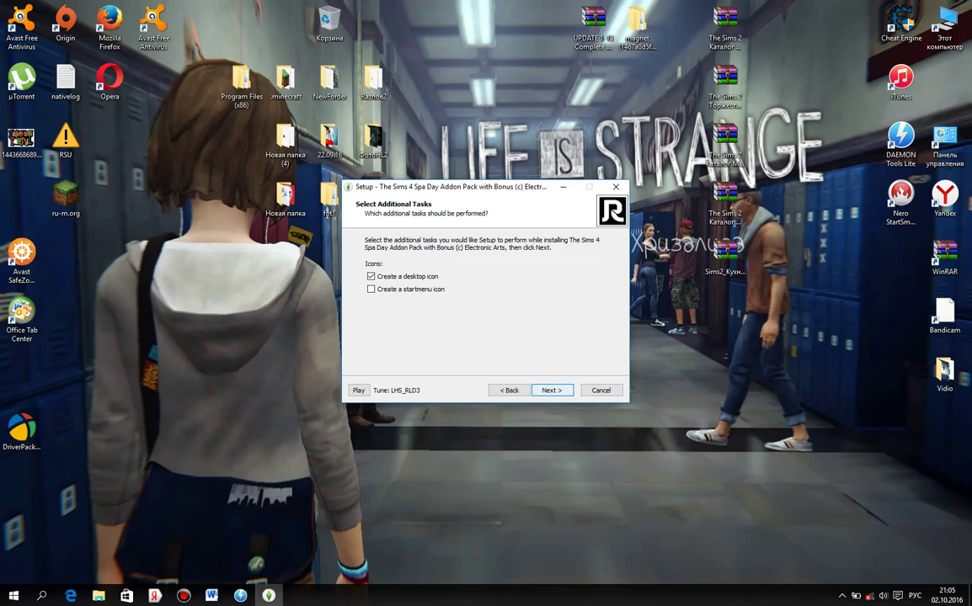
pyautogui.press('Return')
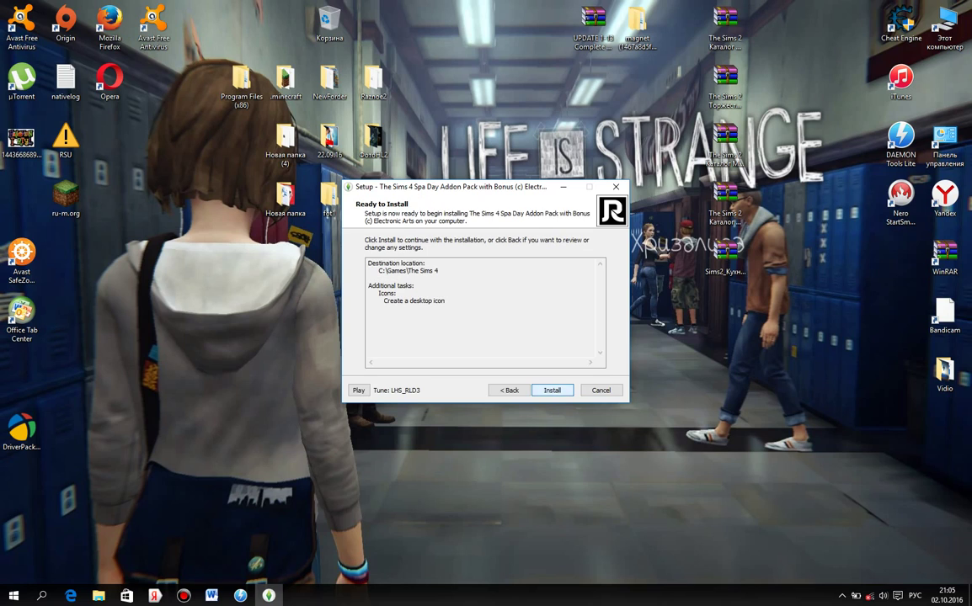
pyautogui.press('Return')
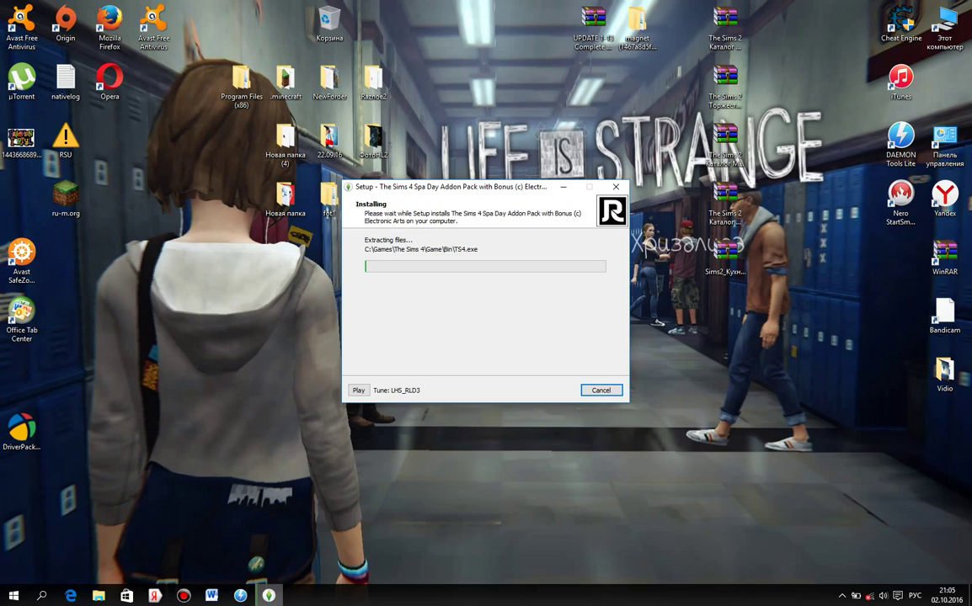
# Browse the mounted SIMS RACKET disc to Crack\Game\Bin, look over the files there, and minimize the window
pyautogui.doubleClick(945, 27)
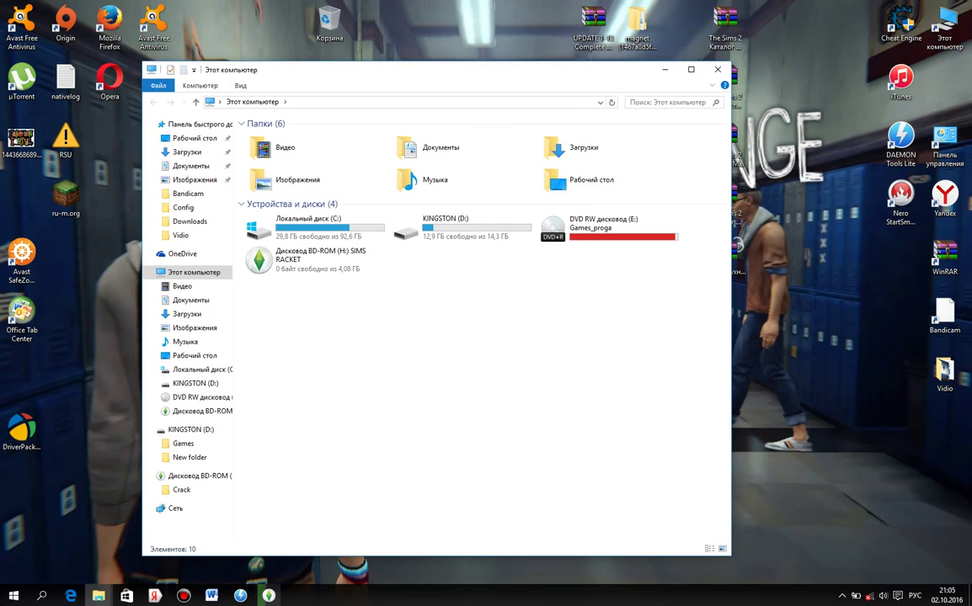
pyautogui.click(315, 260)
pyautogui.rightClick(278, 267)
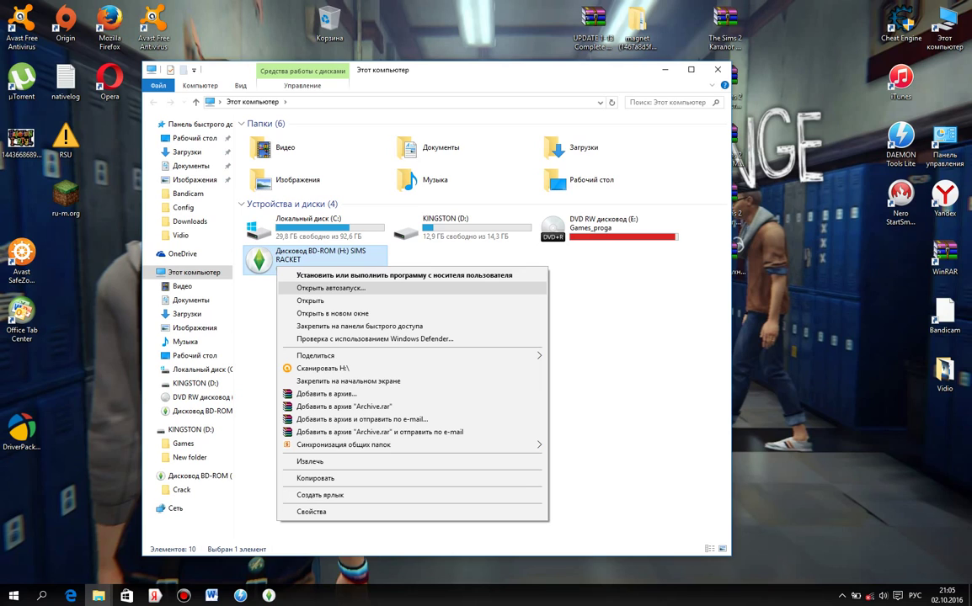
pyautogui.click(310, 301)
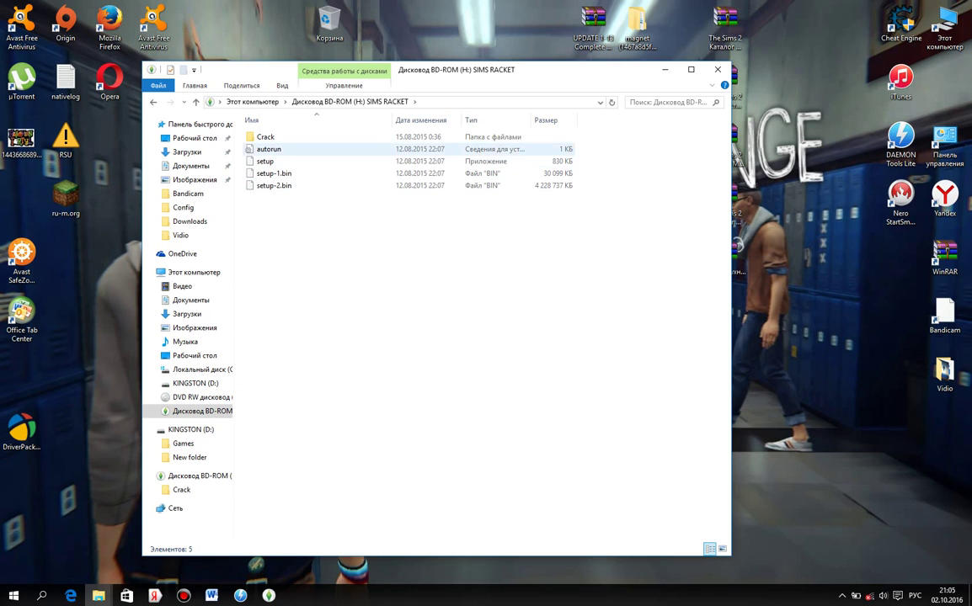
pyautogui.click(266, 137)
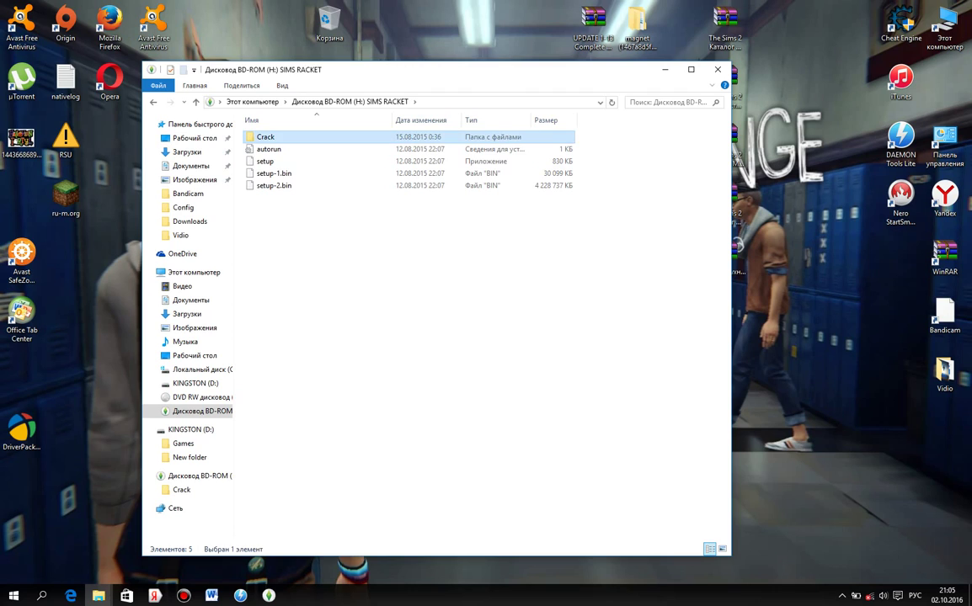
pyautogui.doubleClick(266, 136)
pyautogui.doubleClick(265, 137)
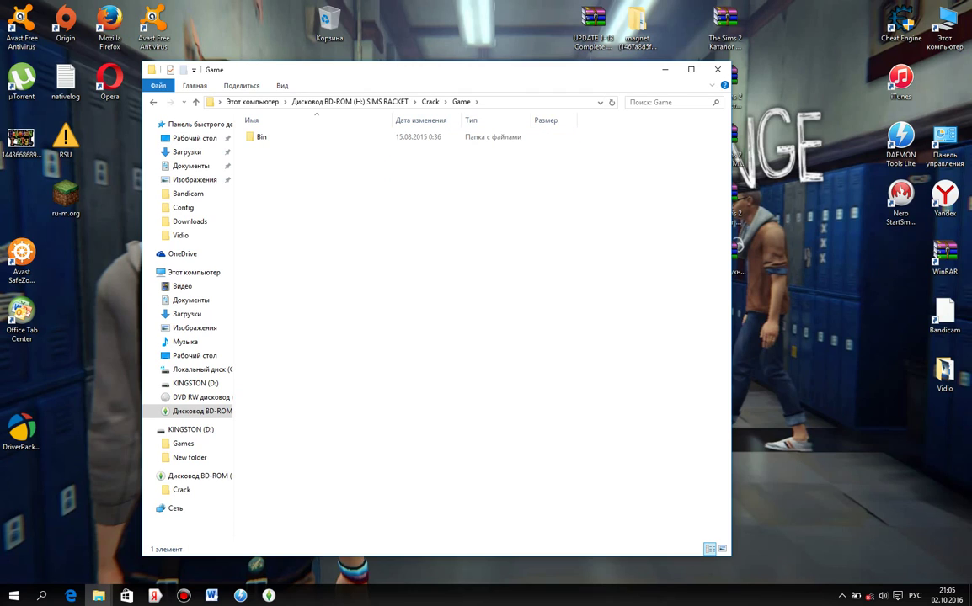
pyautogui.doubleClick(265, 136)
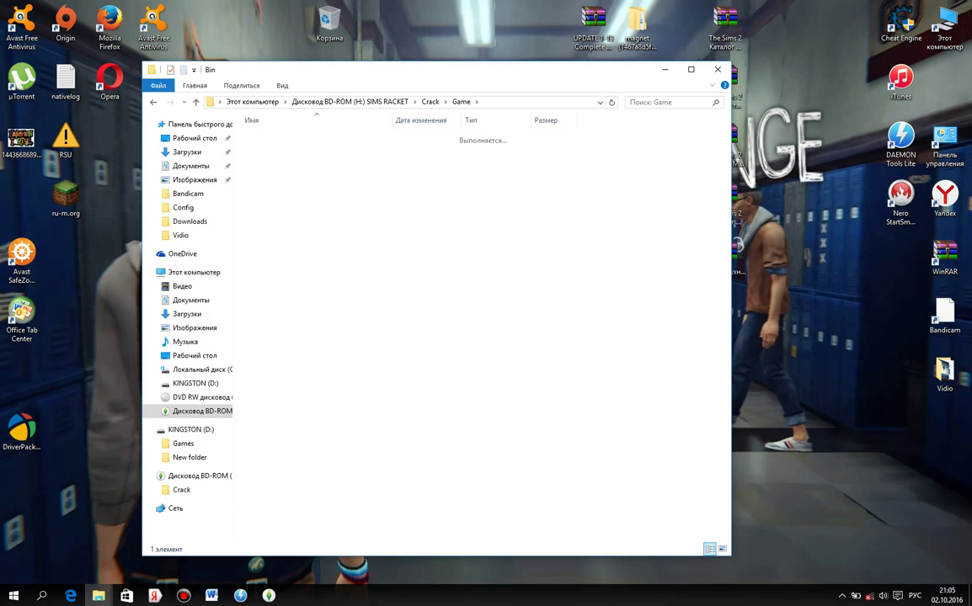
pyautogui.moveTo(436, 264); pyautogui.dragTo(244, 126)
pyautogui.click(328, 219)
pyautogui.moveTo(341, 221); pyautogui.dragTo(219, 113)
pyautogui.click(665, 70)
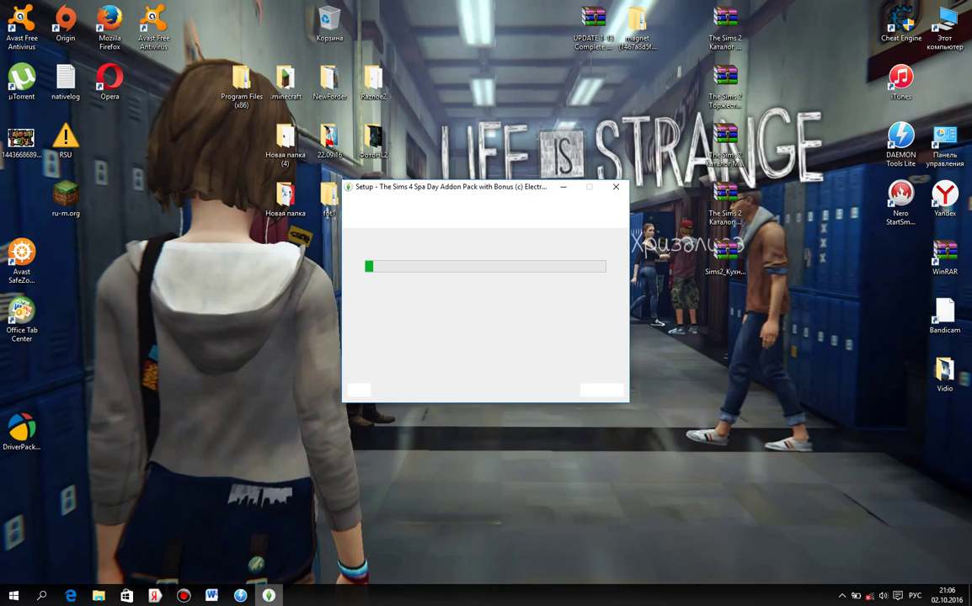
# Move the setup window aside and finish the Spa Day setup wizard once the installation completes
pyautogui.moveTo(434, 186); pyautogui.dragTo(511, 210)
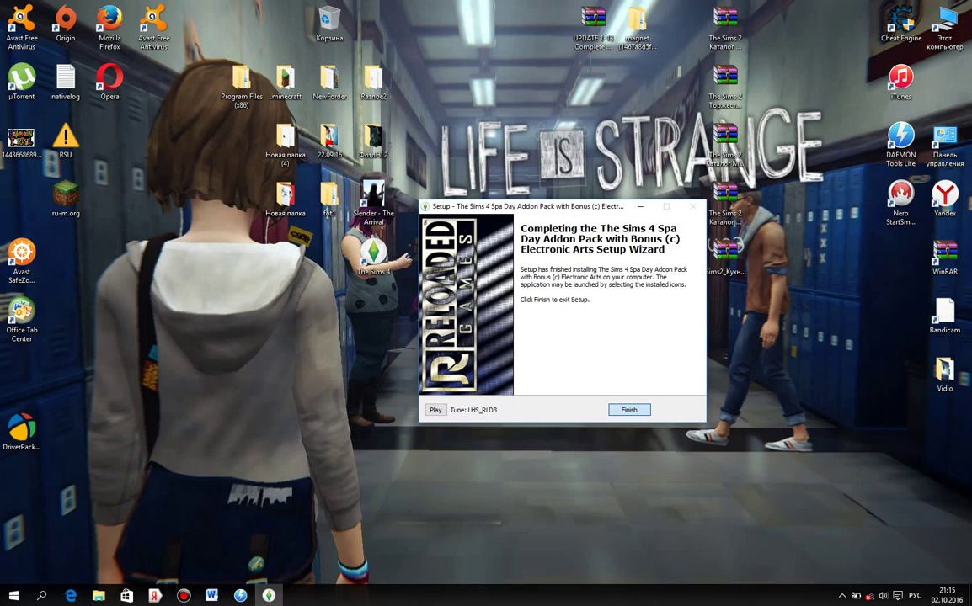
pyautogui.click(842, 596)
pyautogui.click(944, 27)
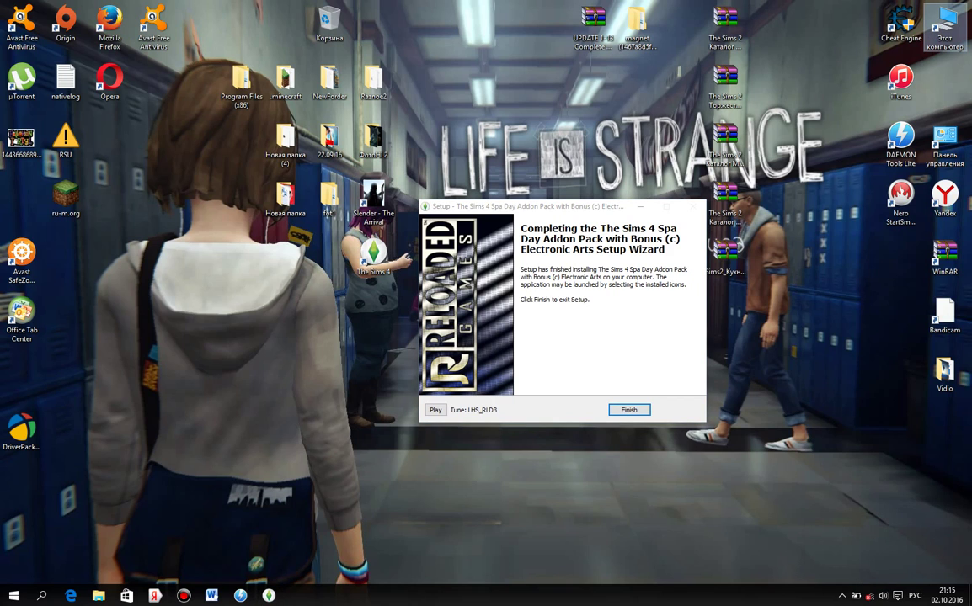
pyautogui.click(629, 410)
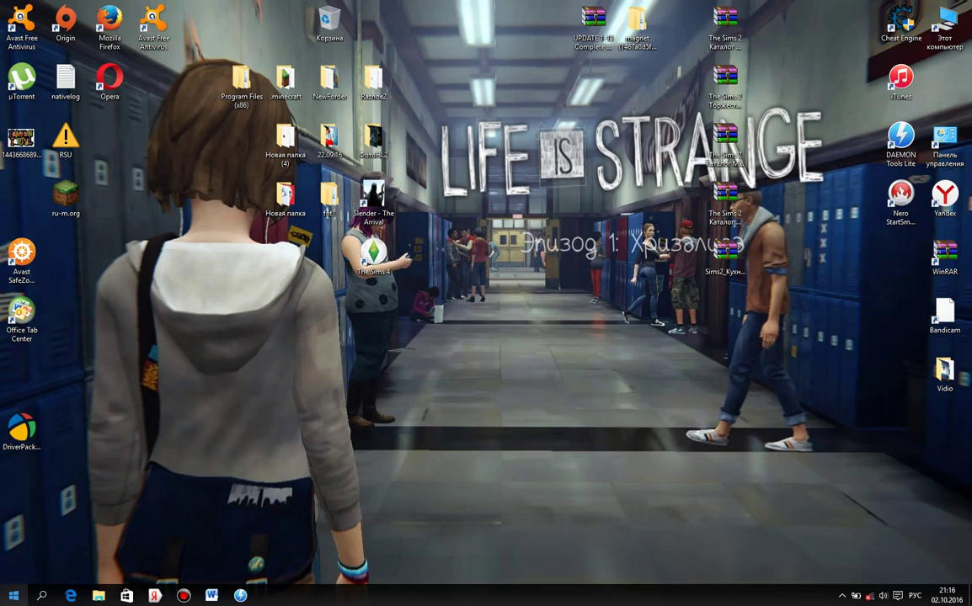
pyautogui.click(14, 595)
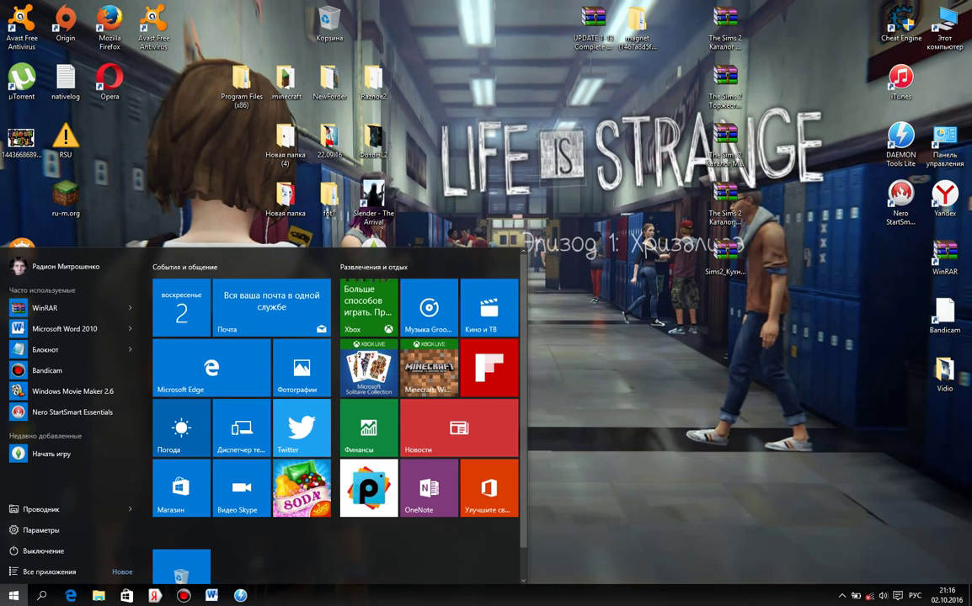
pyautogui.click(373, 243)
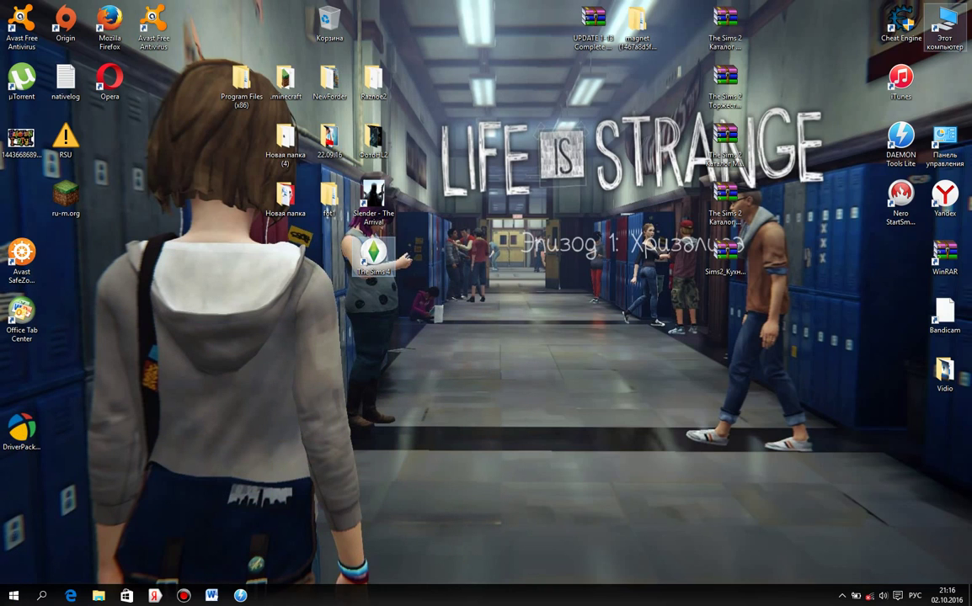
# Open the Crack\Game\Bin folder on the mounted SIMS RACKET disc (H:) from This PC
pyautogui.doubleClick(945, 24)
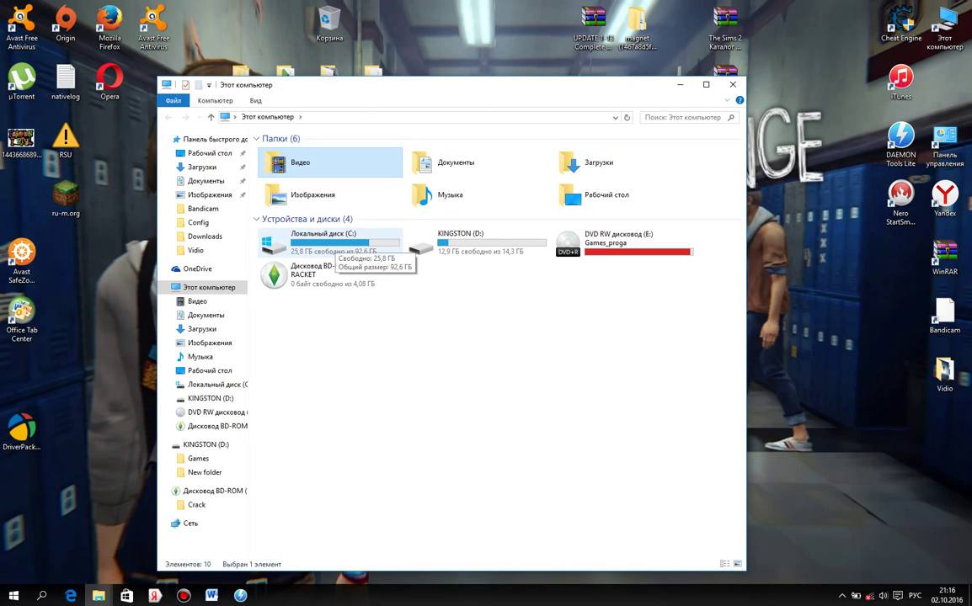
pyautogui.click(319, 275)
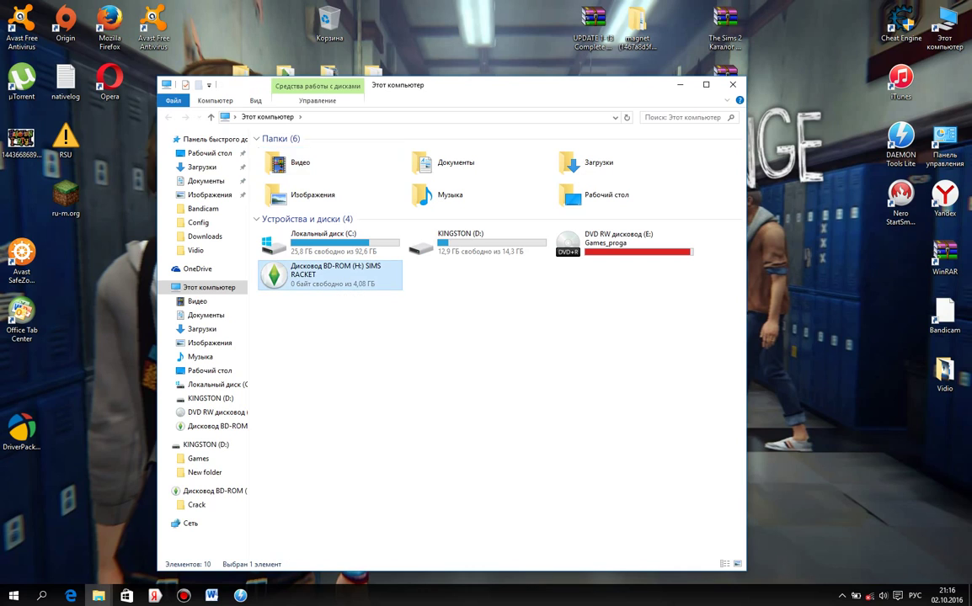
pyautogui.rightClick(317, 279)
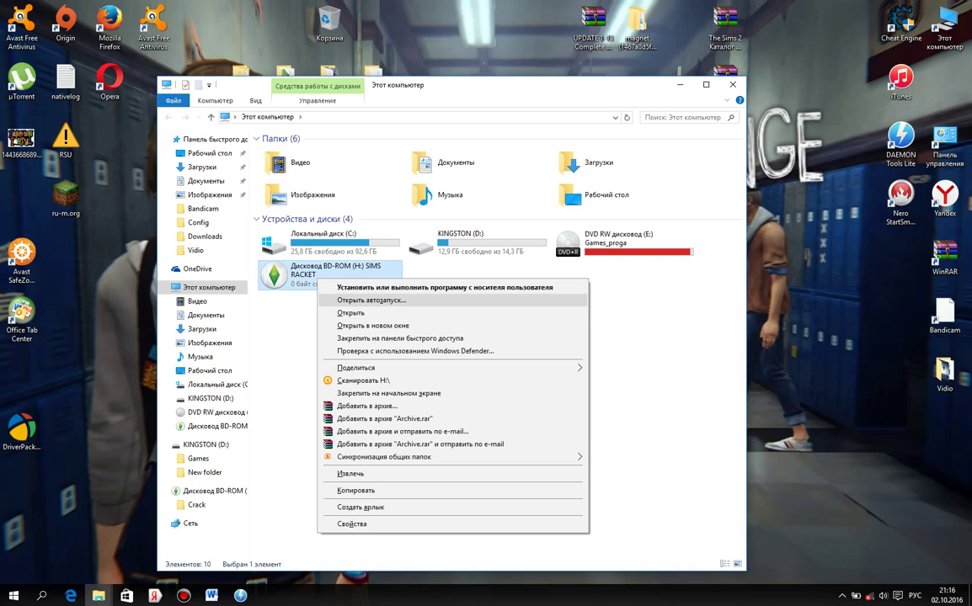
pyautogui.click(350, 312)
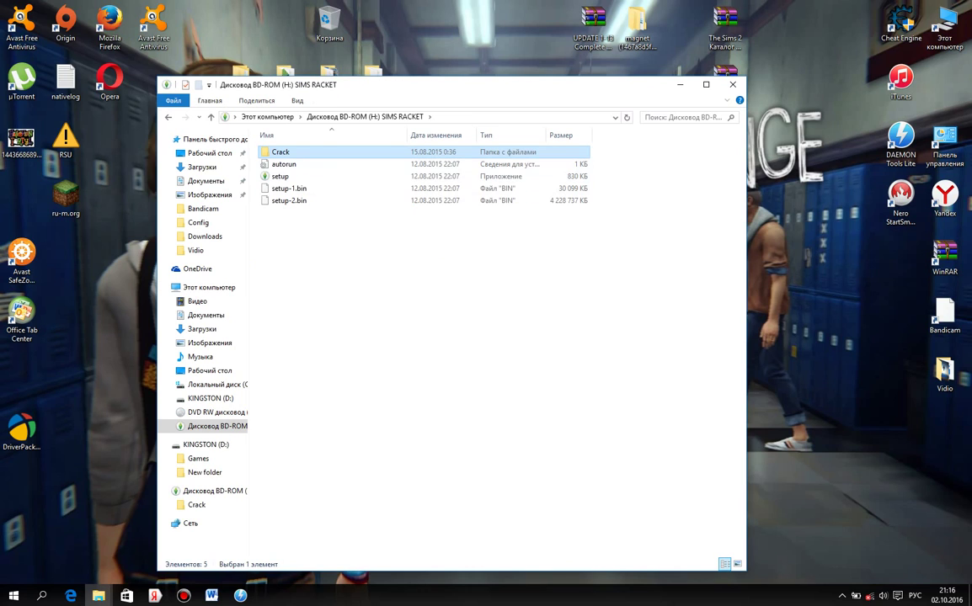
pyautogui.press('Return')
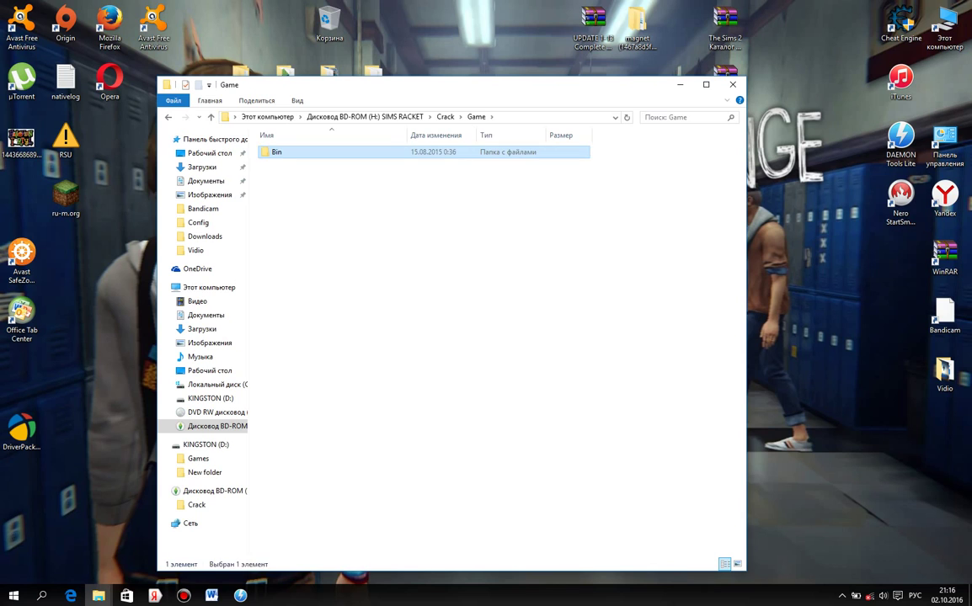
pyautogui.press('Return')
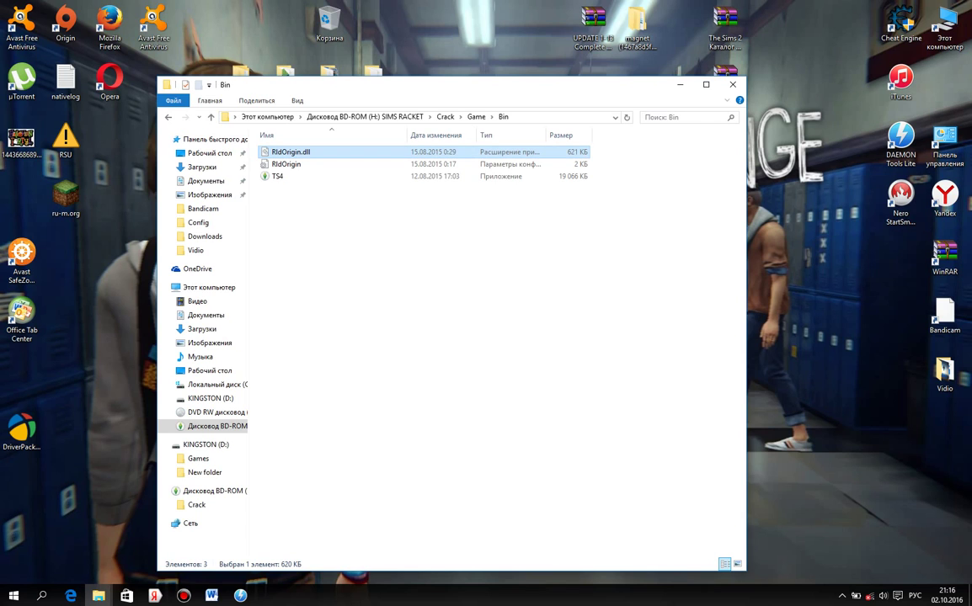
# Move the disc's Bin window aside and open C:\Games\The Sims 4 in a second window beside it
pyautogui.moveTo(368, 87); pyautogui.dragTo(241, 37)
pyautogui.doubleClick(944, 26)
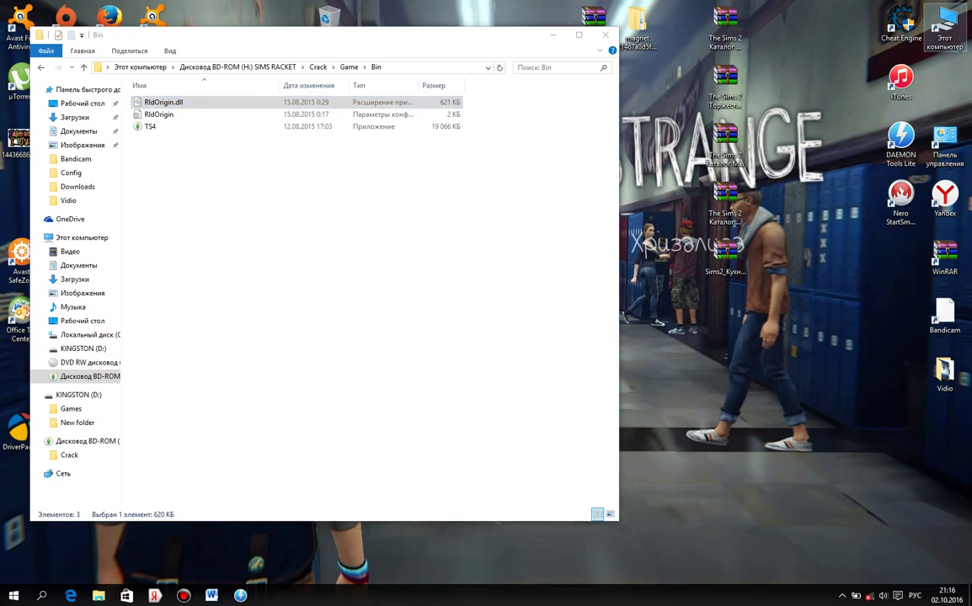
pyautogui.moveTo(289, 55); pyautogui.dragTo(661, 49)
pyautogui.doubleClick(589, 200)
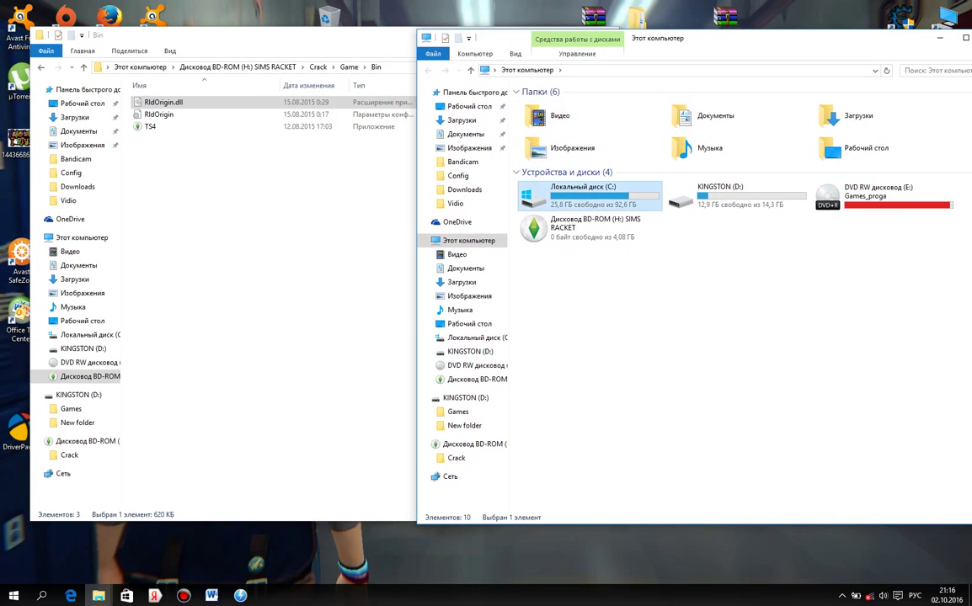
pyautogui.doubleClick(542, 117)
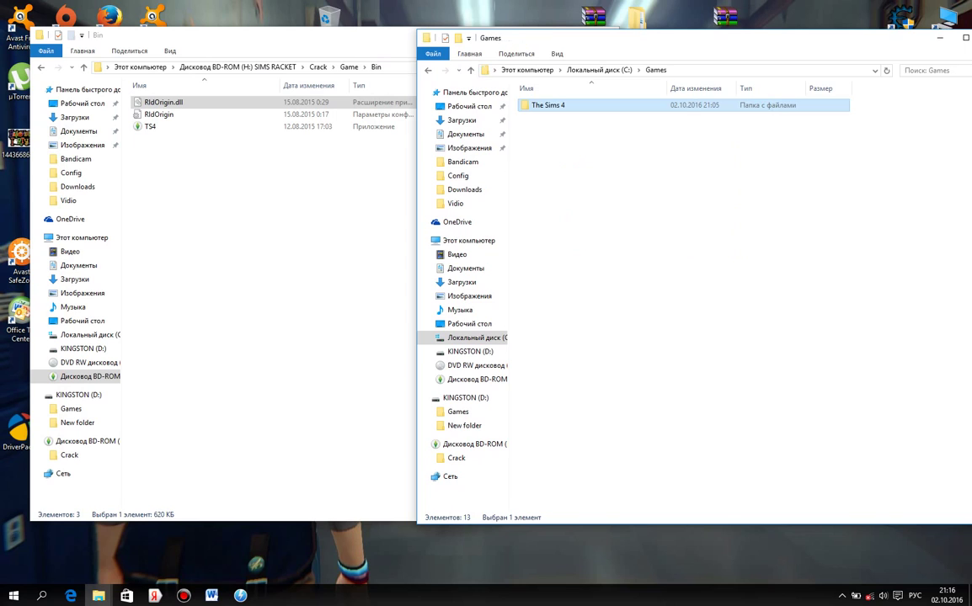
pyautogui.doubleClick(548, 105)
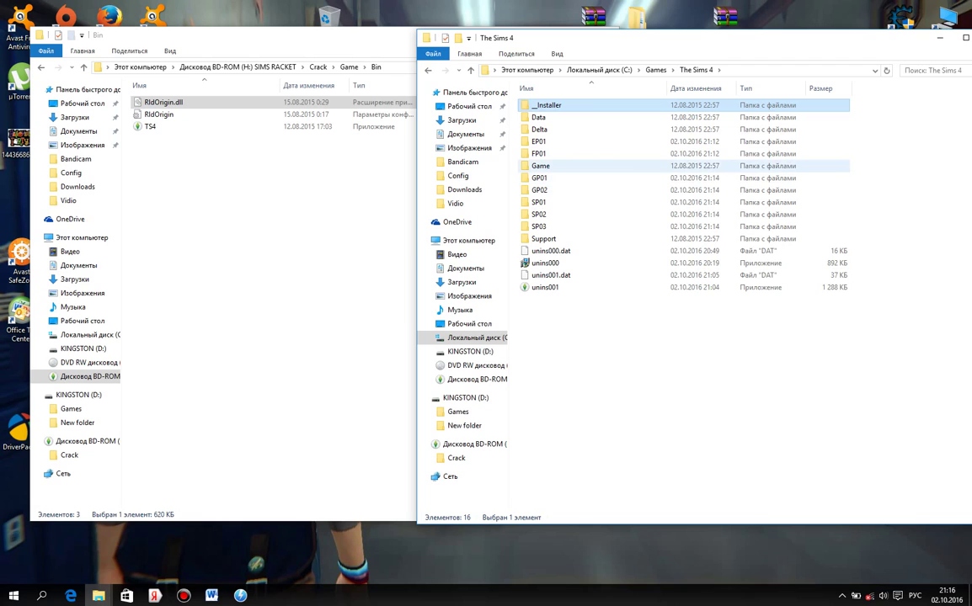
# Copy RldOrigin.dll, RldOrigin and TS4 from the disc into C:\Games\The Sims 4\Game\Bin, replacing the existing files
pyautogui.doubleClick(541, 166)
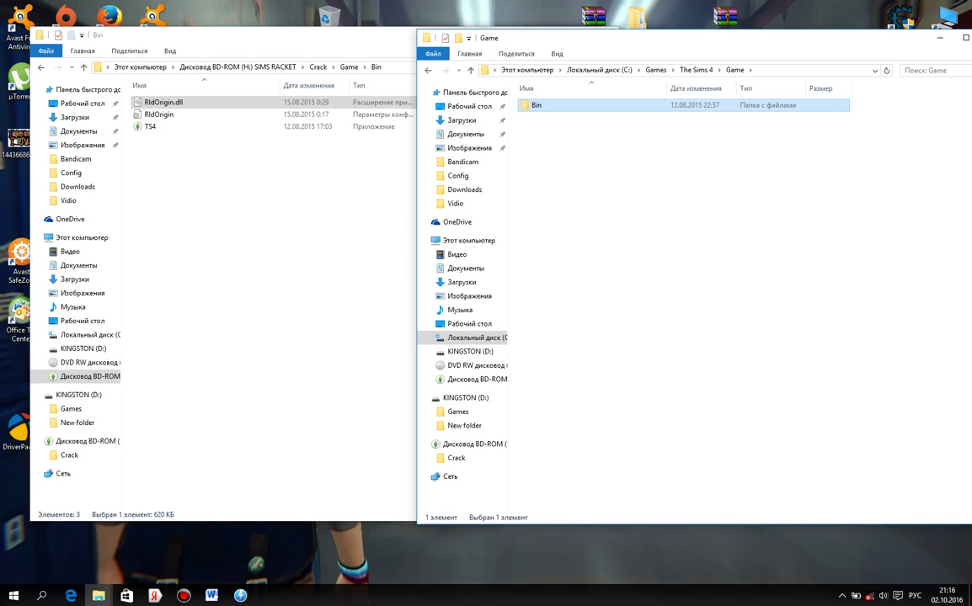
pyautogui.press('Return')
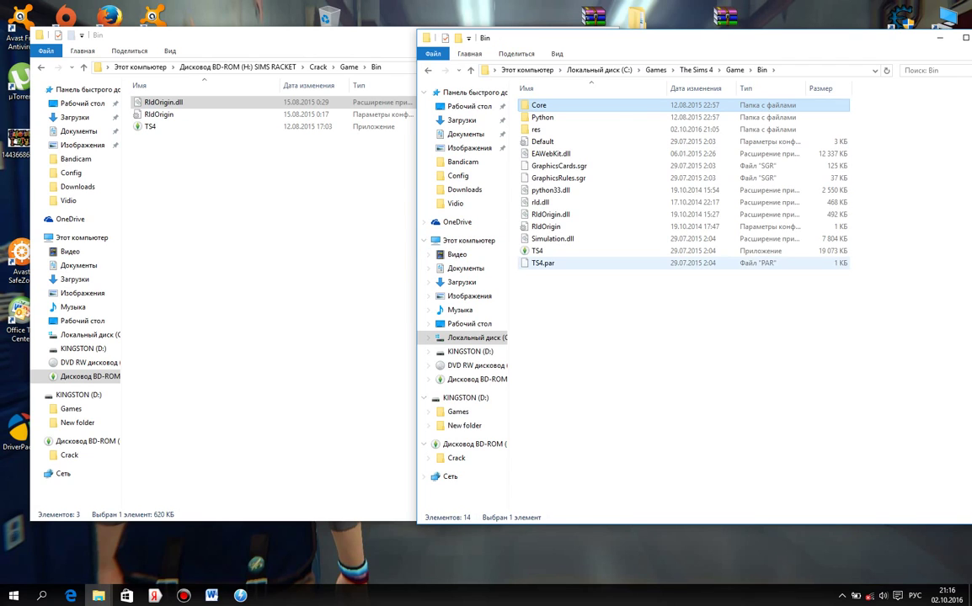
pyautogui.moveTo(267, 245); pyautogui.dragTo(155, 103)
pyautogui.moveTo(162, 104); pyautogui.dragTo(705, 358)
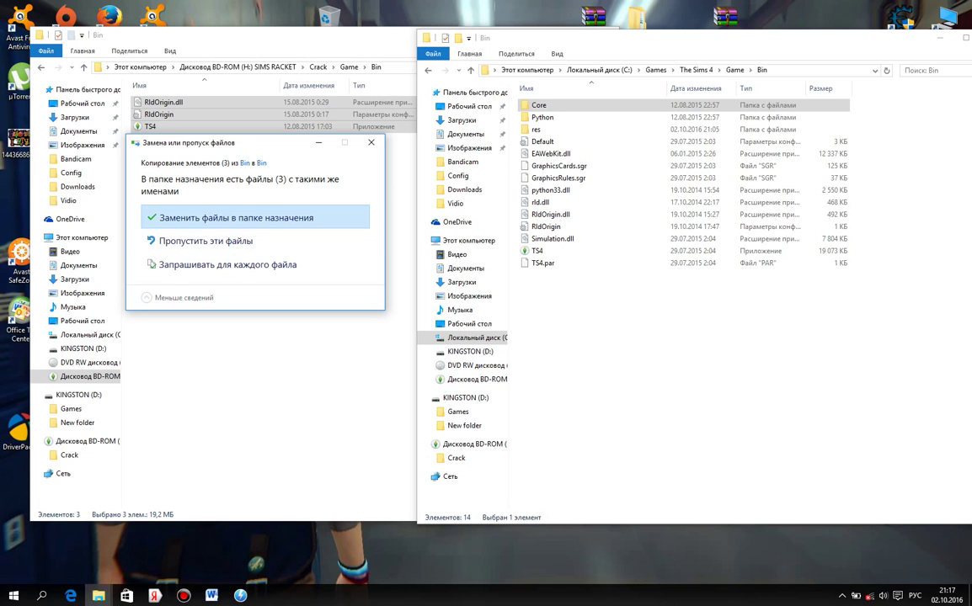
pyautogui.click(236, 217)
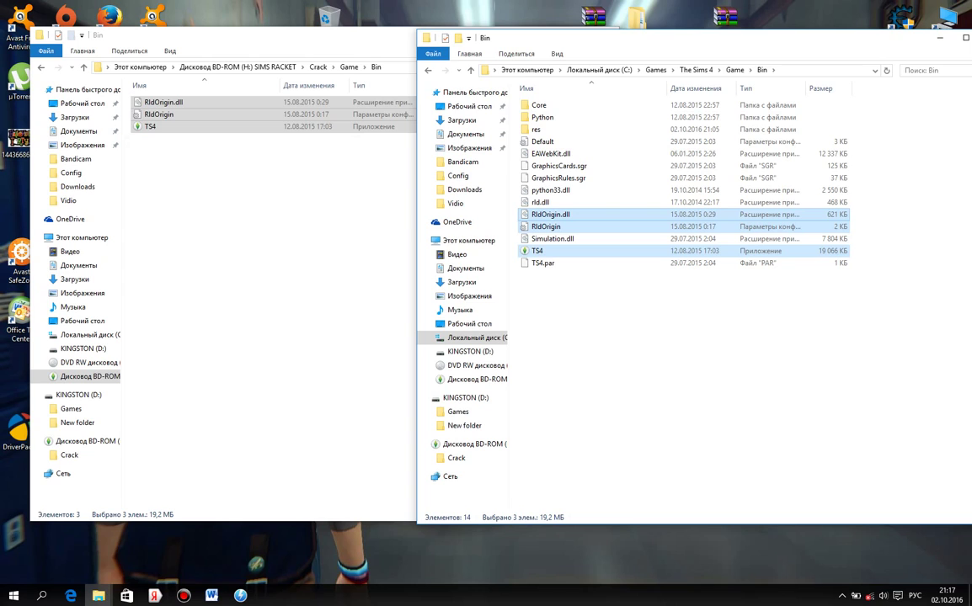
pyautogui.click(549, 215)
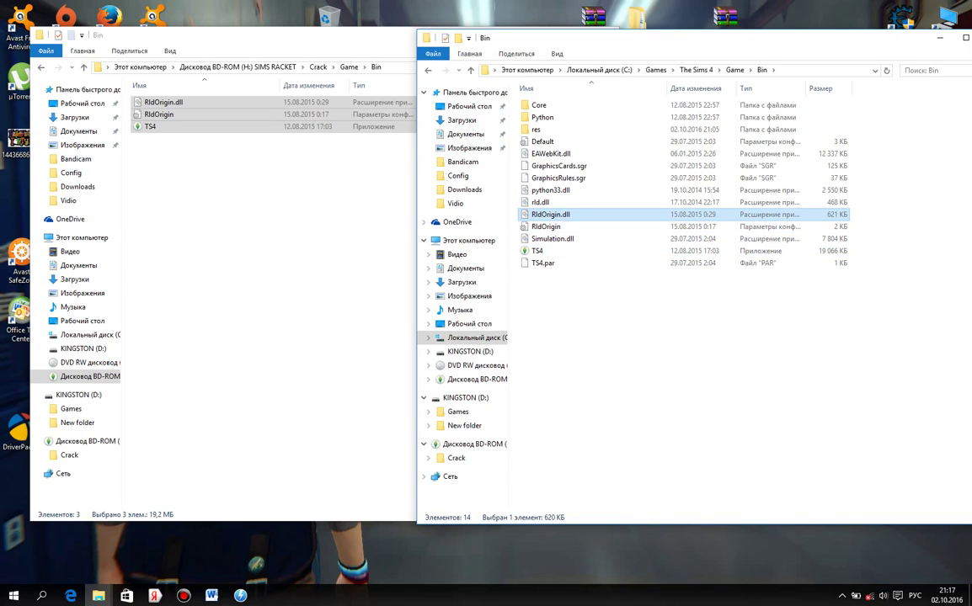
# Go back to the main The Sims 4 game folder and close its window
pyautogui.click(428, 71)
pyautogui.click(428, 70)
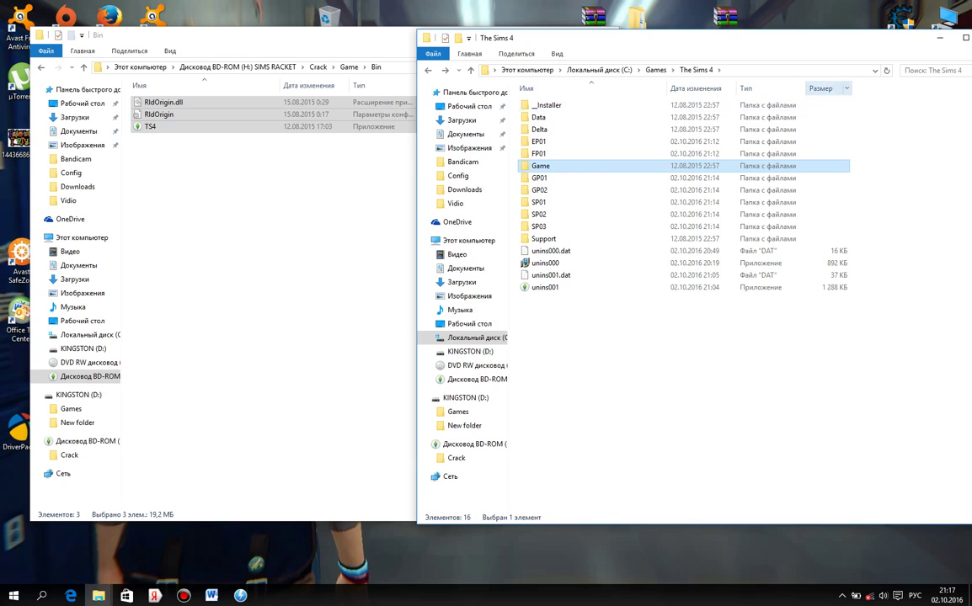
pyautogui.moveTo(709, 39); pyautogui.dragTo(487, 52)
pyautogui.click(773, 49)
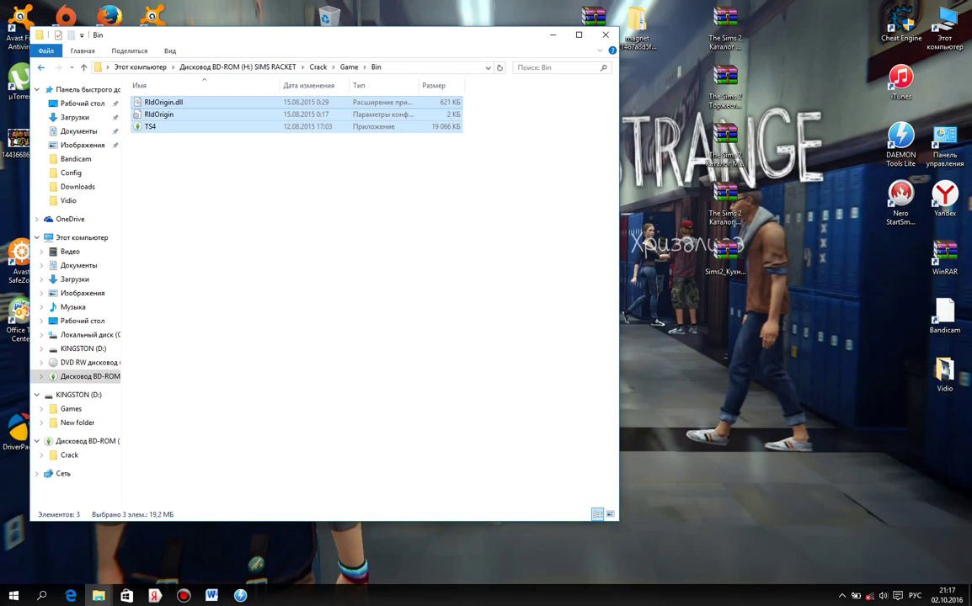
# Return from the SIMS RACKET disc to This PC and open the Sims 4 mod folder on Games_proga (E:)
pyautogui.hotkey('alt', 'Up')
pyautogui.hotkey('alt', 'Up')
pyautogui.hotkey('alt', 'Up')
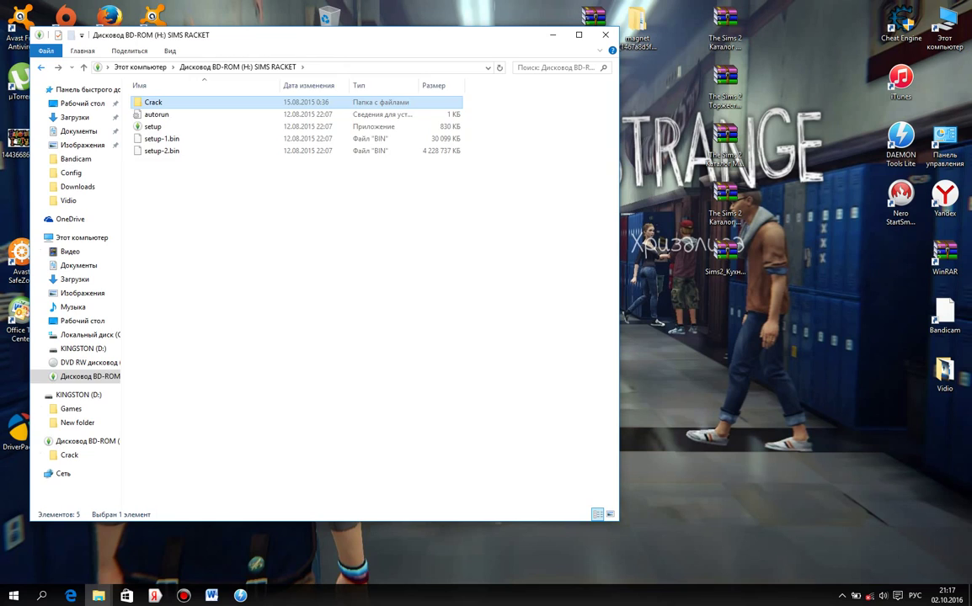
pyautogui.hotkey('alt', 'Up')
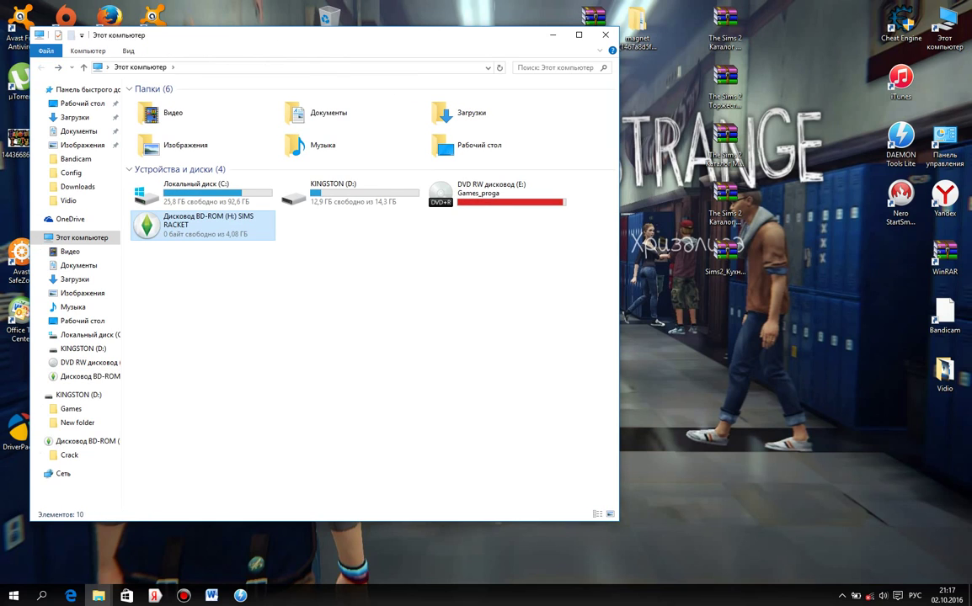
pyautogui.doubleClick(497, 193)
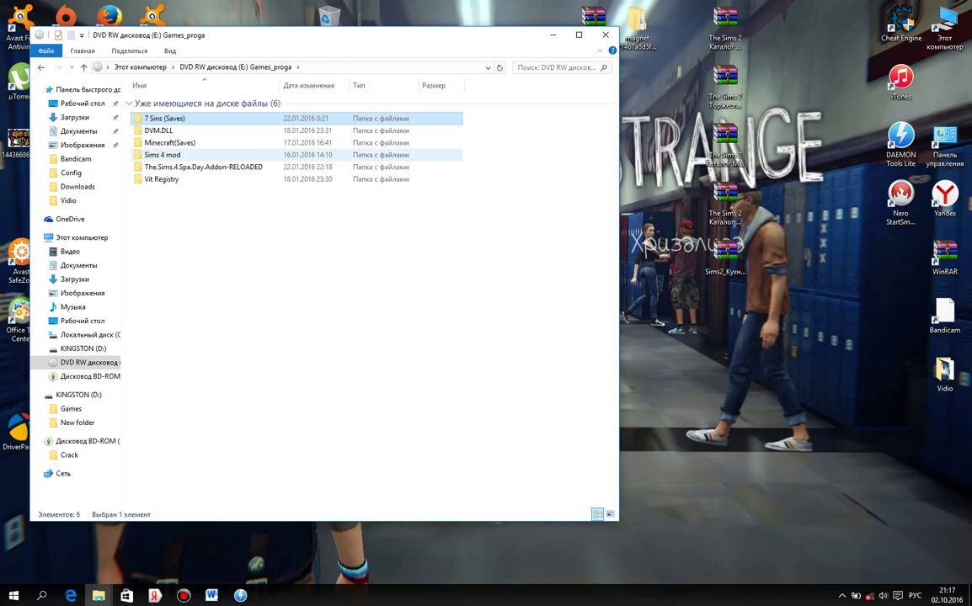
pyautogui.doubleClick(161, 155)
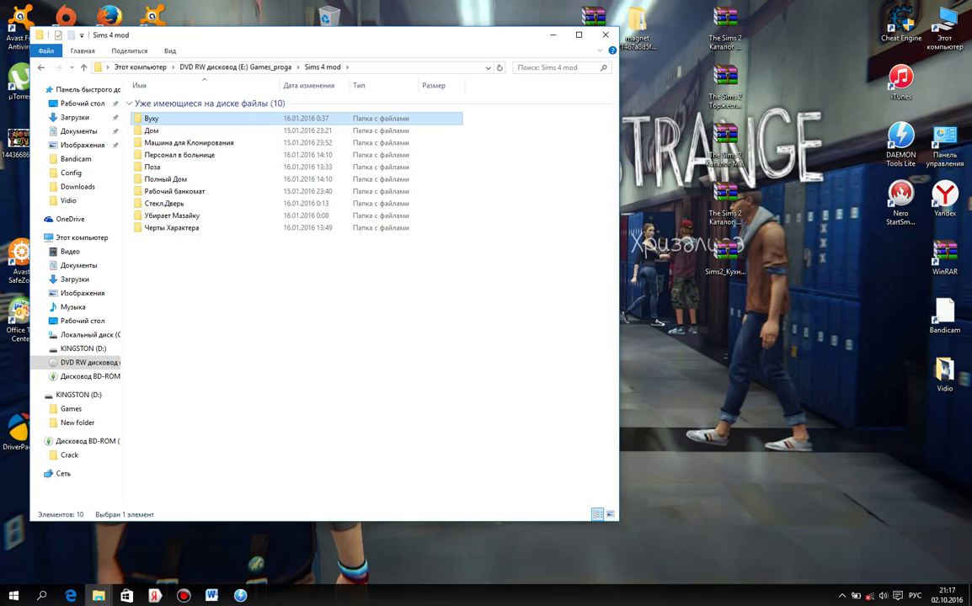
# Open the Documents\Electronic Arts\The Sims 4\Mods folder in a second window
pyautogui.click(945, 27)
pyautogui.doubleClick(944, 30)
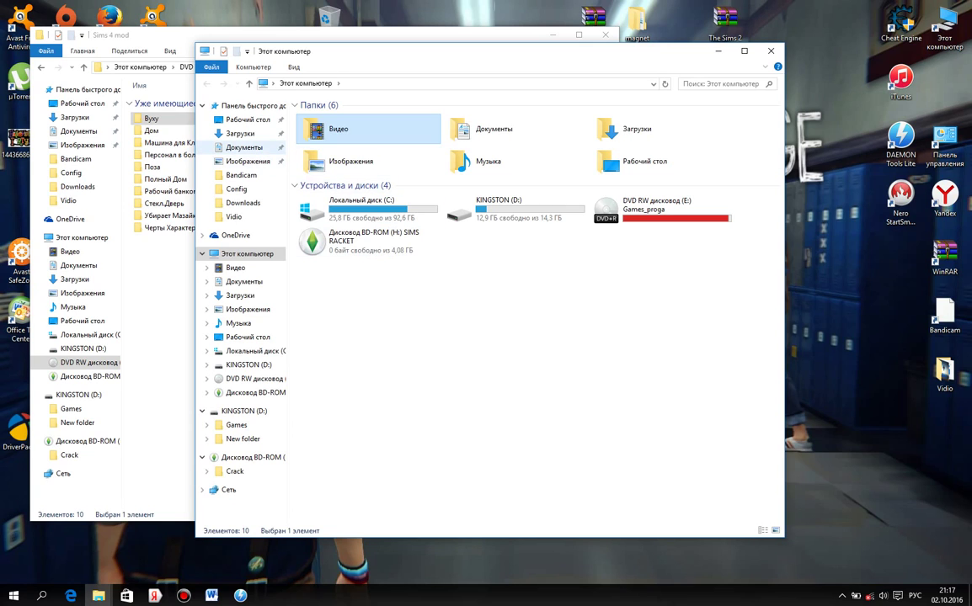
pyautogui.click(243, 148)
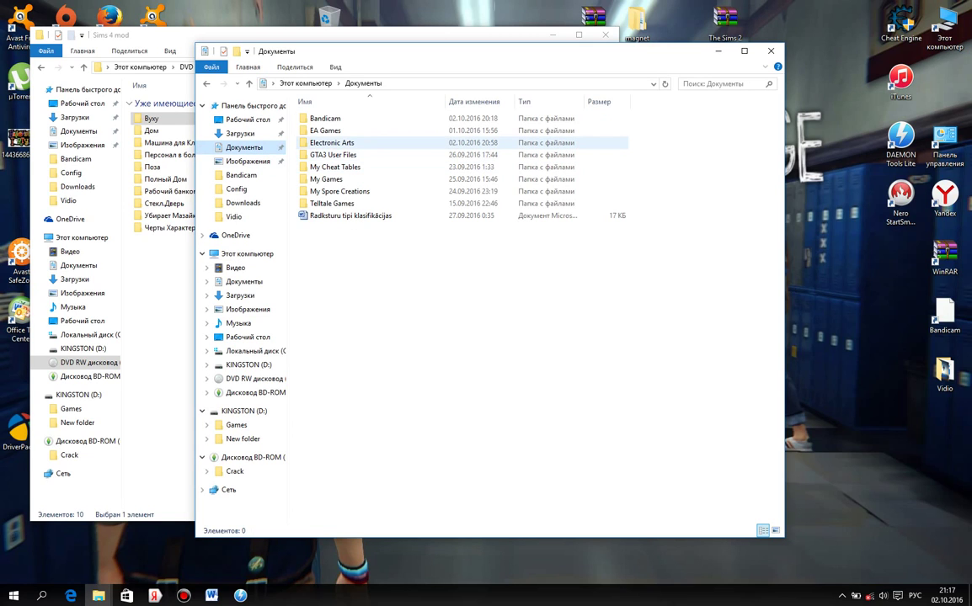
pyautogui.doubleClick(331, 142)
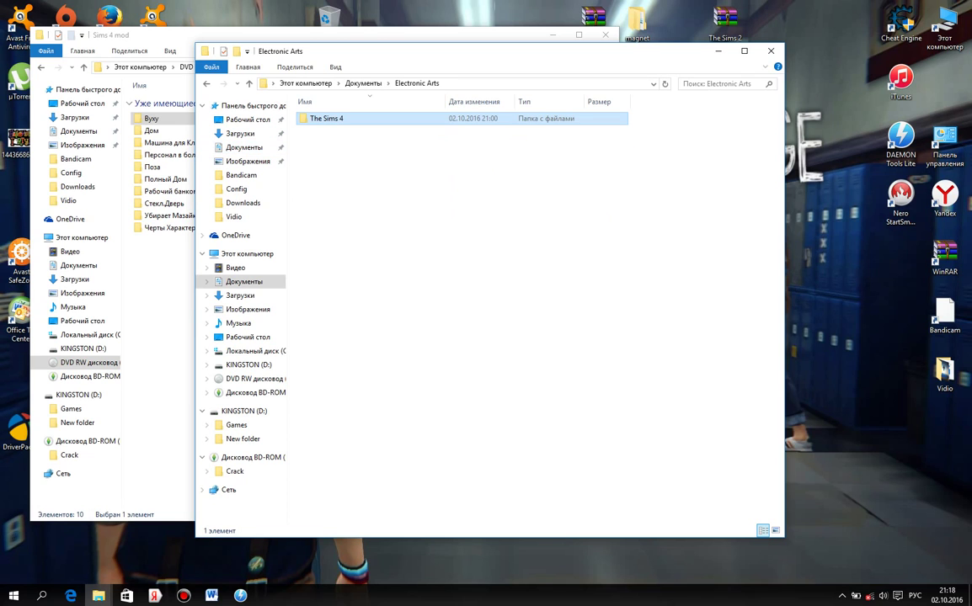
pyautogui.doubleClick(327, 119)
pyautogui.doubleClick(319, 143)
# Arrange the Mods and Sims 4 mod windows side by side and open the Вуху folder on the disc
pyautogui.moveTo(346, 56); pyautogui.dragTo(560, 42)
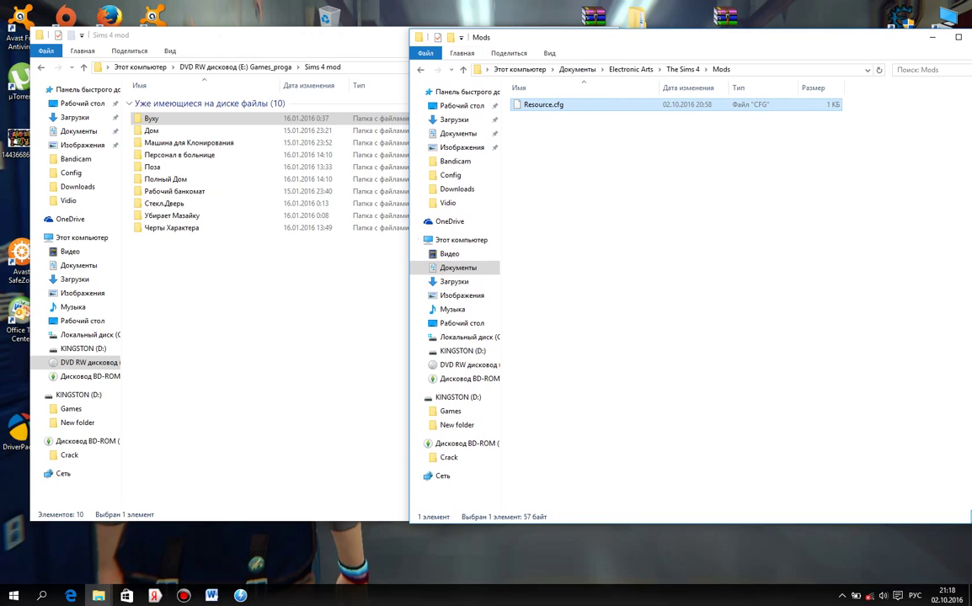
pyautogui.moveTo(589, 37); pyautogui.dragTo(635, 26)
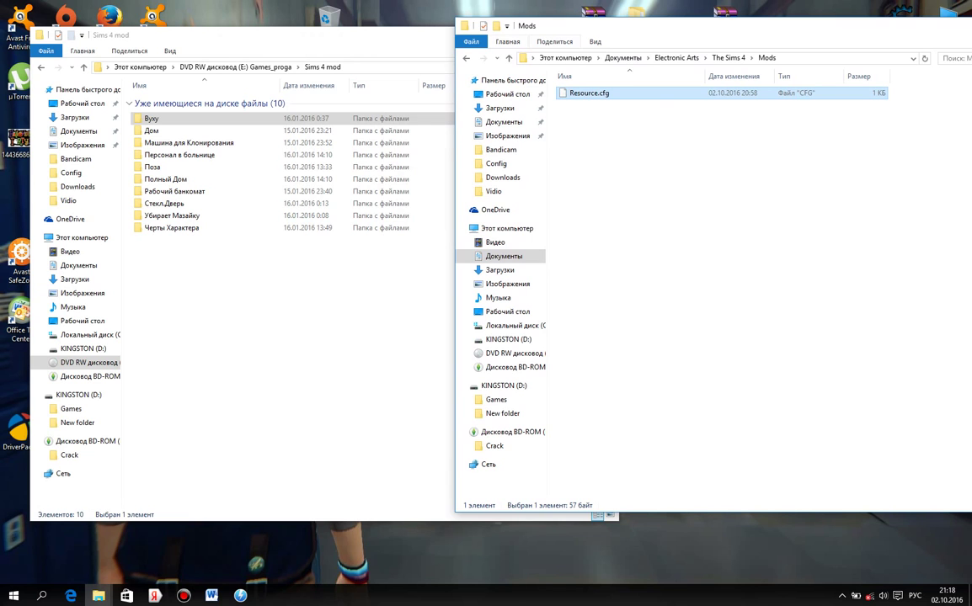
pyautogui.moveTo(305, 41); pyautogui.dragTo(239, 32)
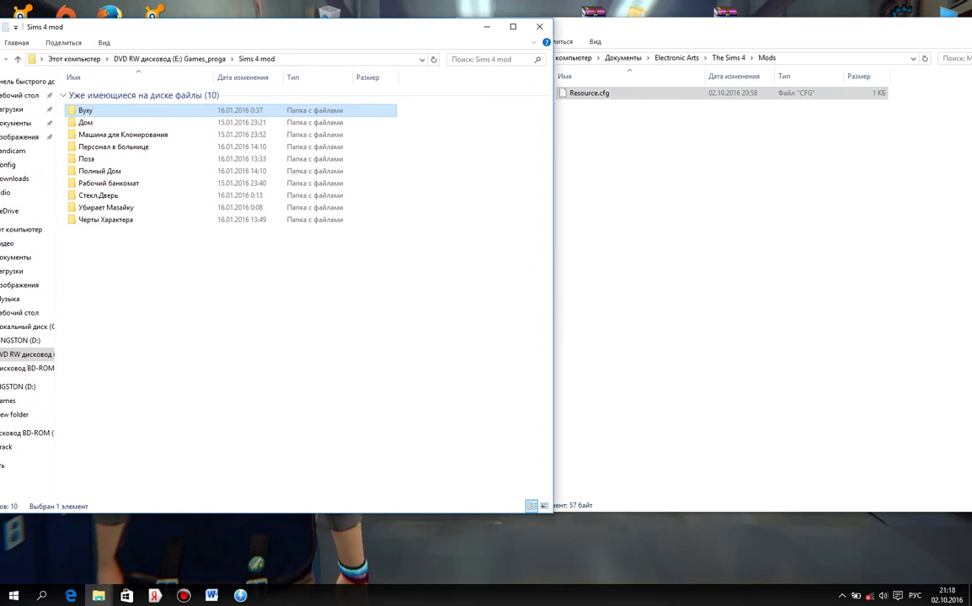
pyautogui.moveTo(628, 36); pyautogui.dragTo(606, 39)
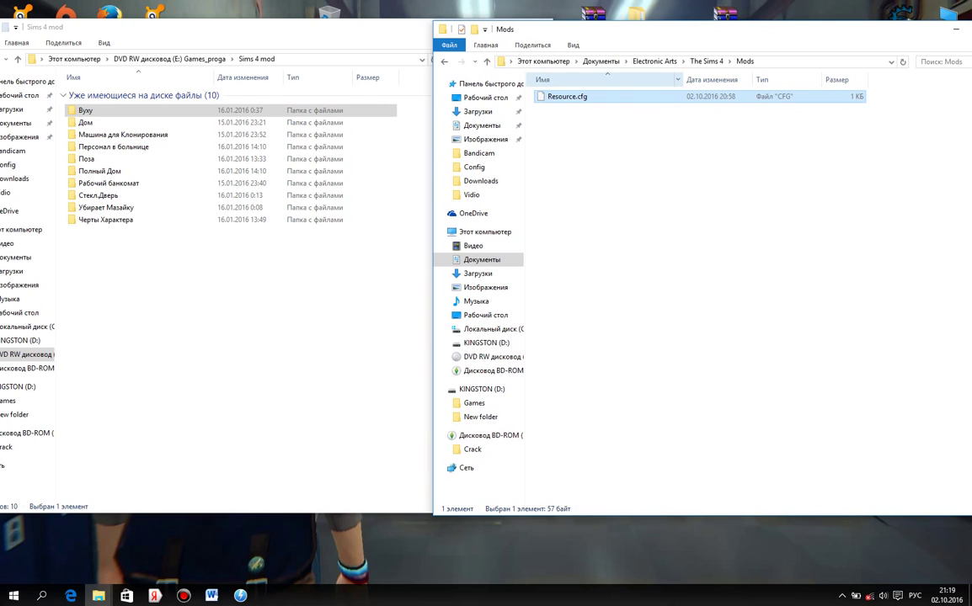
pyautogui.moveTo(547, 29); pyautogui.dragTo(513, 74)
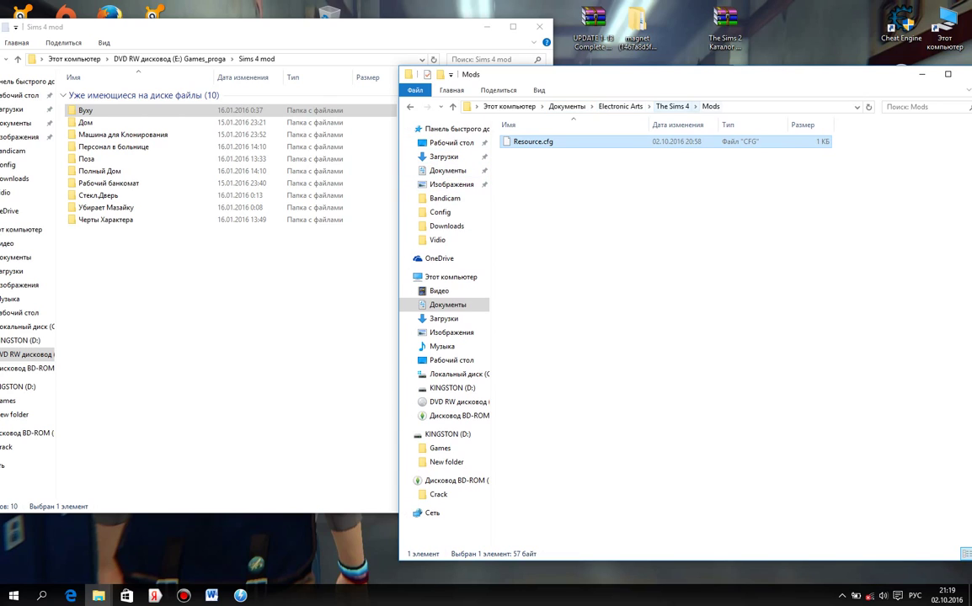
pyautogui.doubleClick(86, 110)
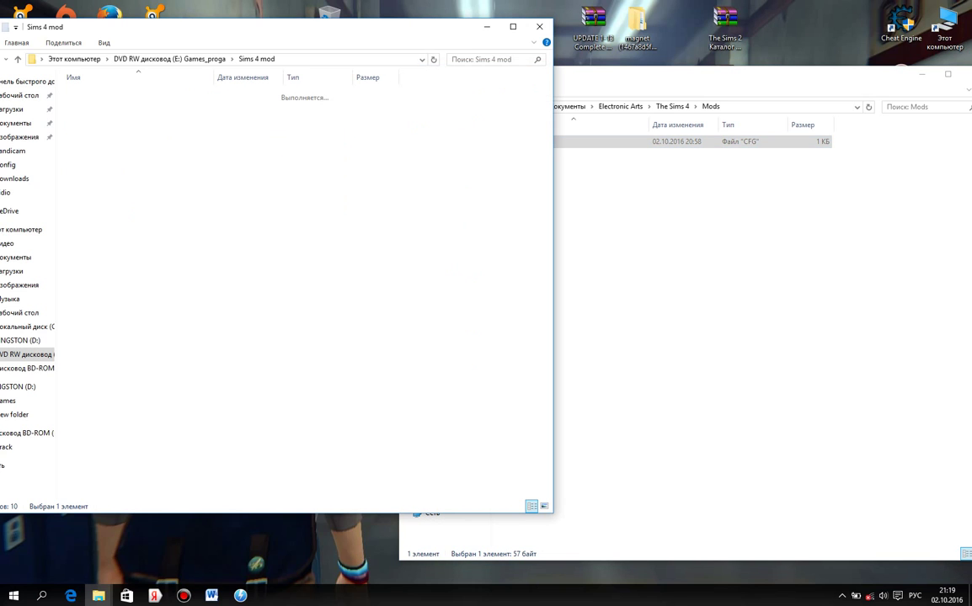
pyautogui.moveTo(588, 82); pyautogui.dragTo(623, 33)
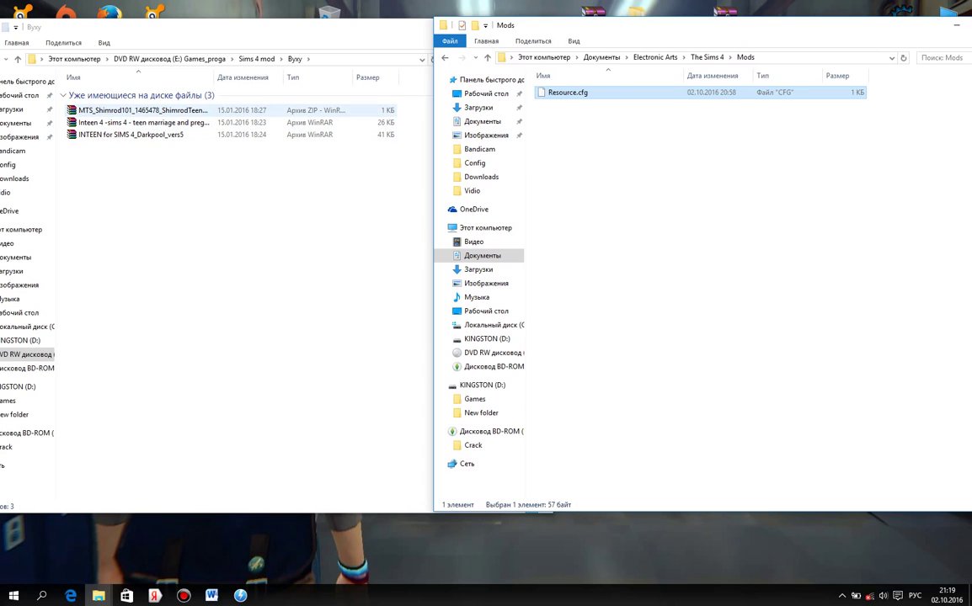
# Copy ShimrodTeenYARomance.package from the ZIP archive in Вуху into the Mods folder
pyautogui.click(143, 111)
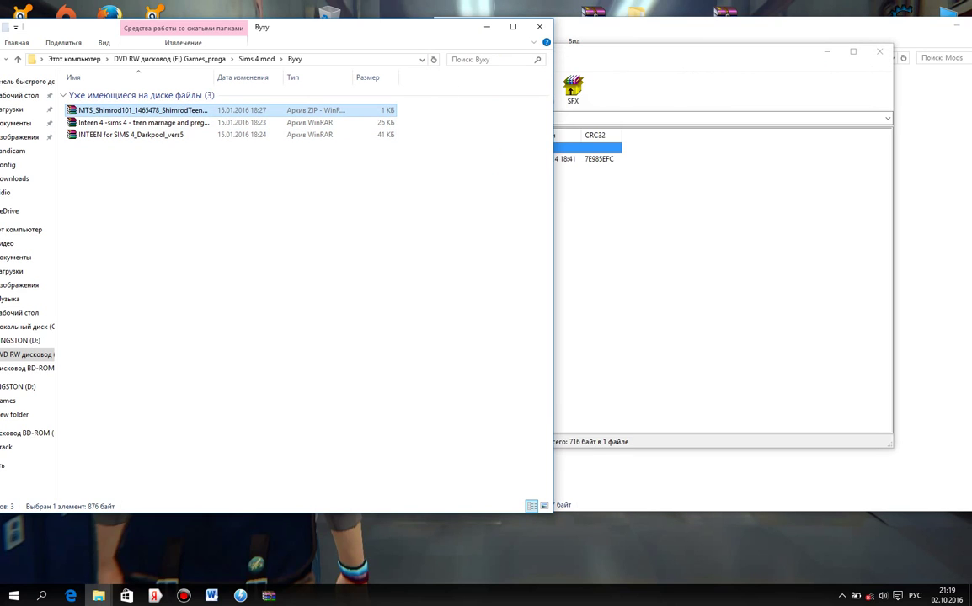
pyautogui.moveTo(596, 57); pyautogui.dragTo(344, 57)
pyautogui.hotkey('ctrl', 'a')
pyautogui.moveTo(148, 55); pyautogui.dragTo(262, 171)
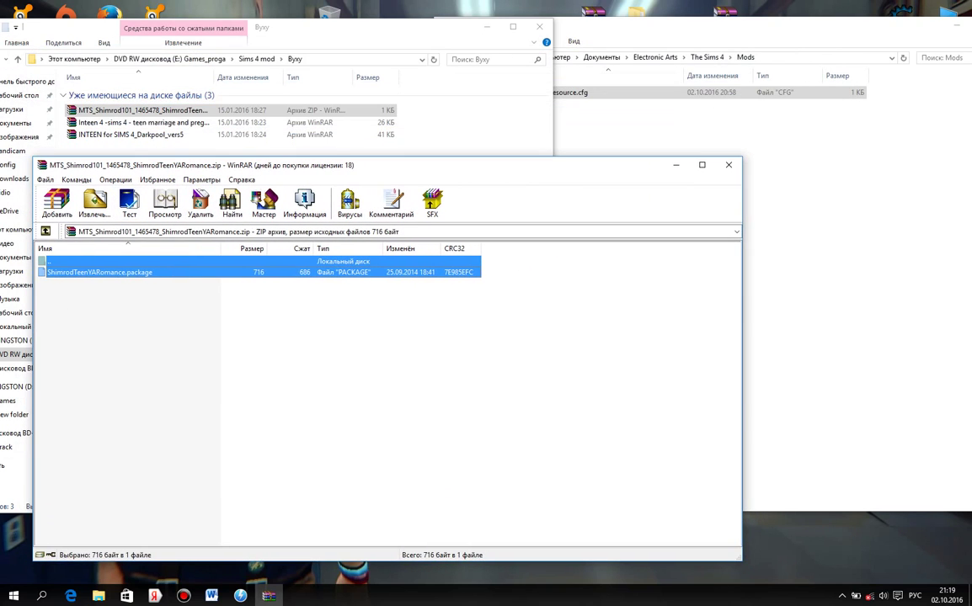
pyautogui.click(99, 272)
pyautogui.click(99, 272)
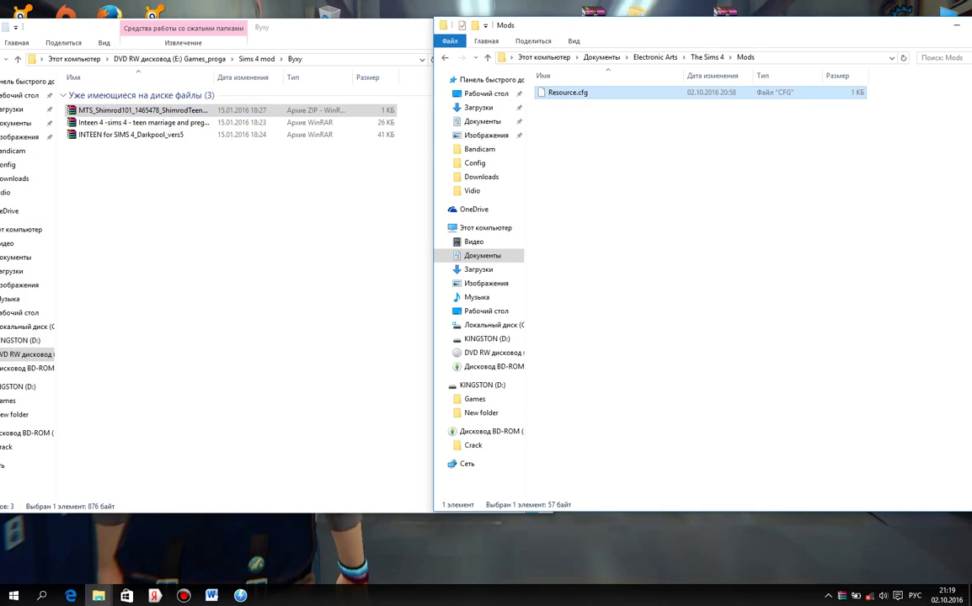
pyautogui.hotkey('ctrl', 'v')
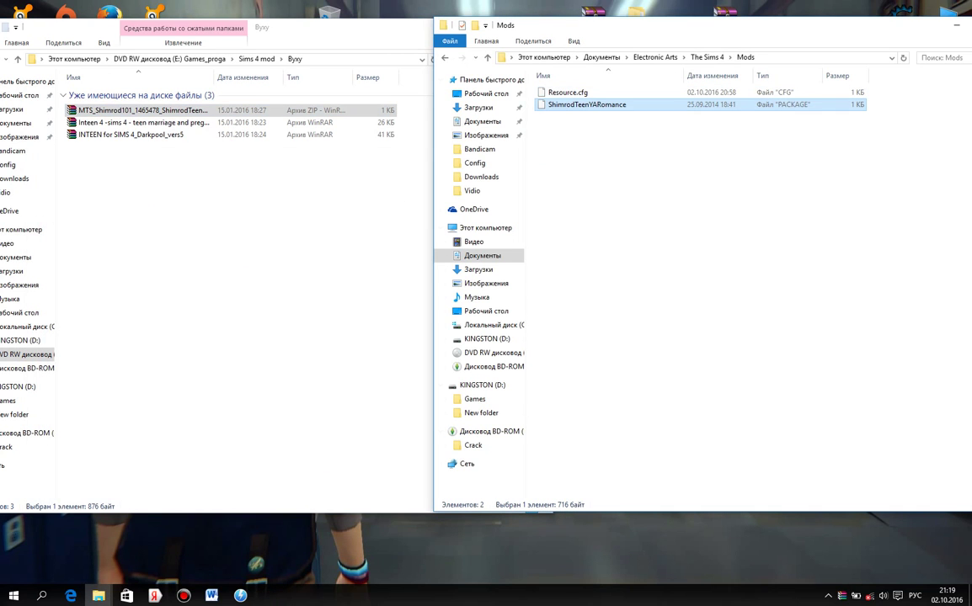
pyautogui.doubleClick(141, 110)
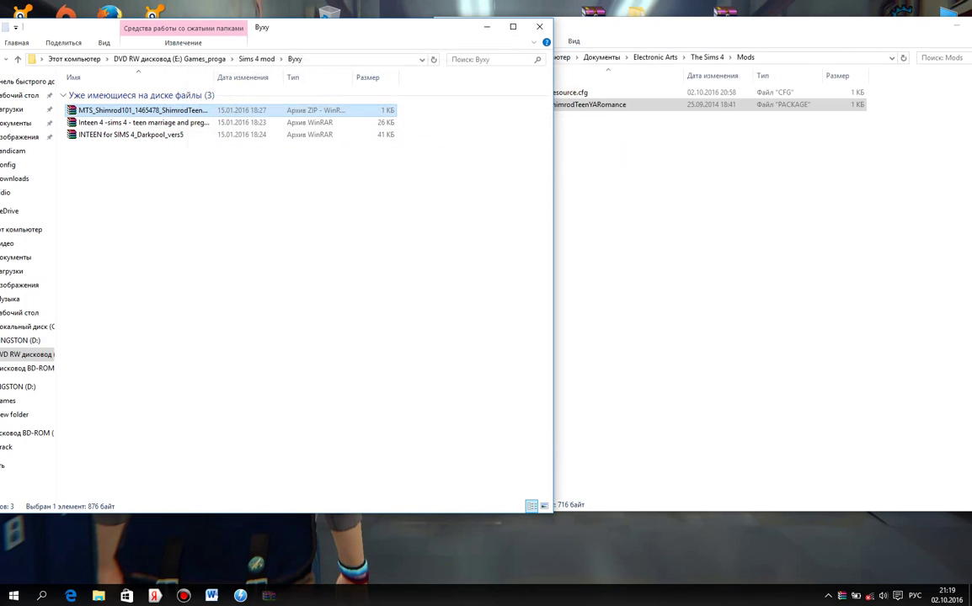
pyautogui.click(142, 123)
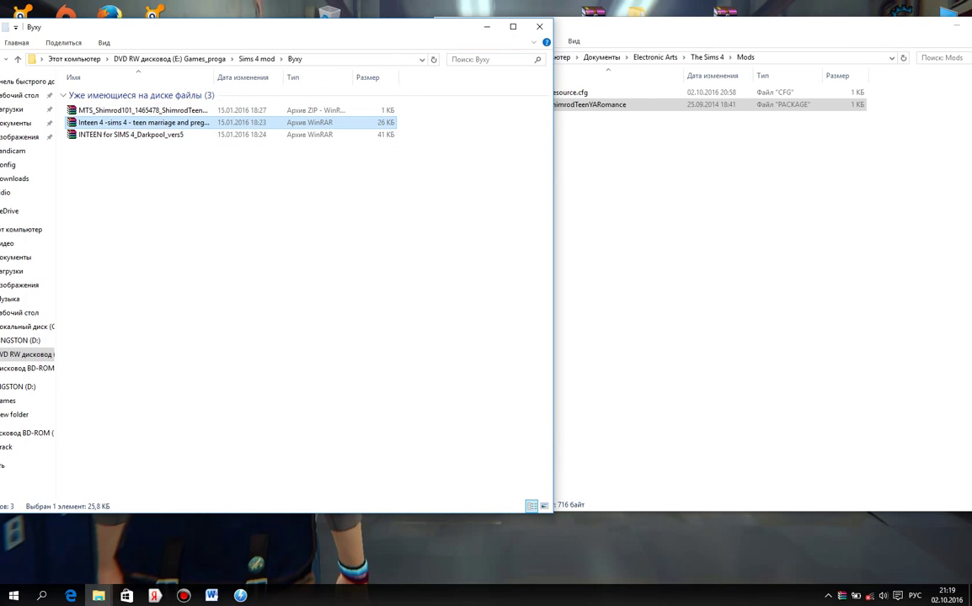
pyautogui.doubleClick(143, 123)
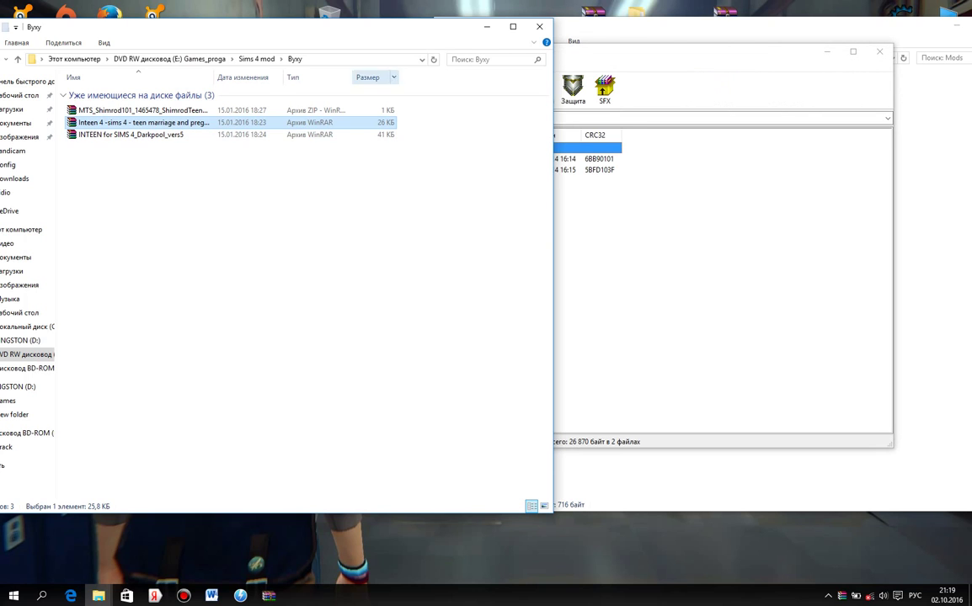
pyautogui.moveTo(628, 55); pyautogui.dragTo(557, 230)
pyautogui.hotkey('ctrl', 'a')
pyautogui.keyDown('ctrl'); pyautogui.click(202, 335); pyautogui.keyUp('ctrl')
pyautogui.keyDown('ctrl'); pyautogui.click(202, 334); pyautogui.keyUp('ctrl')
pyautogui.keyDown('ctrl'); pyautogui.click(202, 334); pyautogui.keyUp('ctrl')
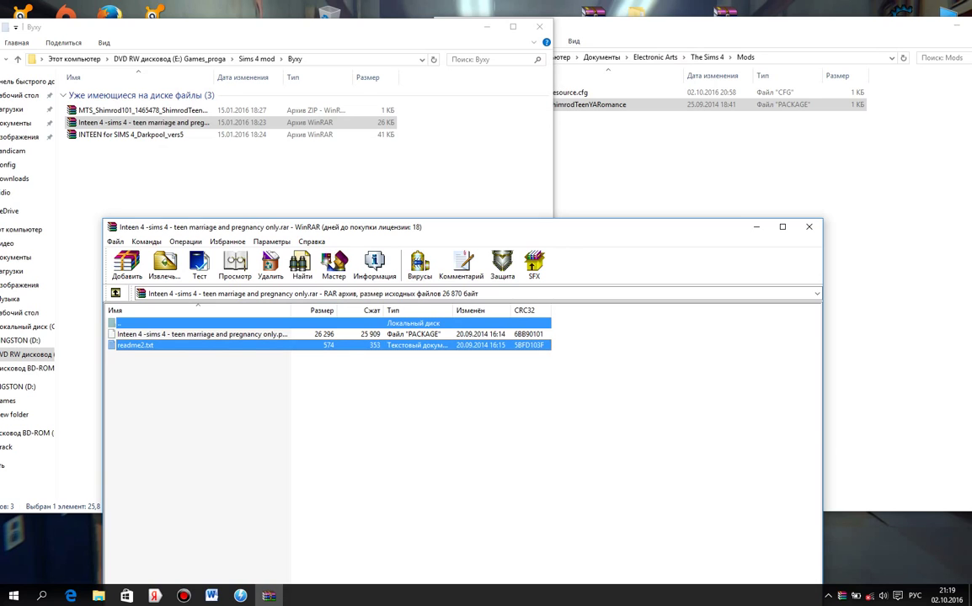
pyautogui.moveTo(515, 228); pyautogui.dragTo(501, 180)
pyautogui.keyDown('ctrl'); pyautogui.click(337, 286); pyautogui.keyUp('ctrl')
pyautogui.keyDown('ctrl'); pyautogui.click(202, 286); pyautogui.keyUp('ctrl')
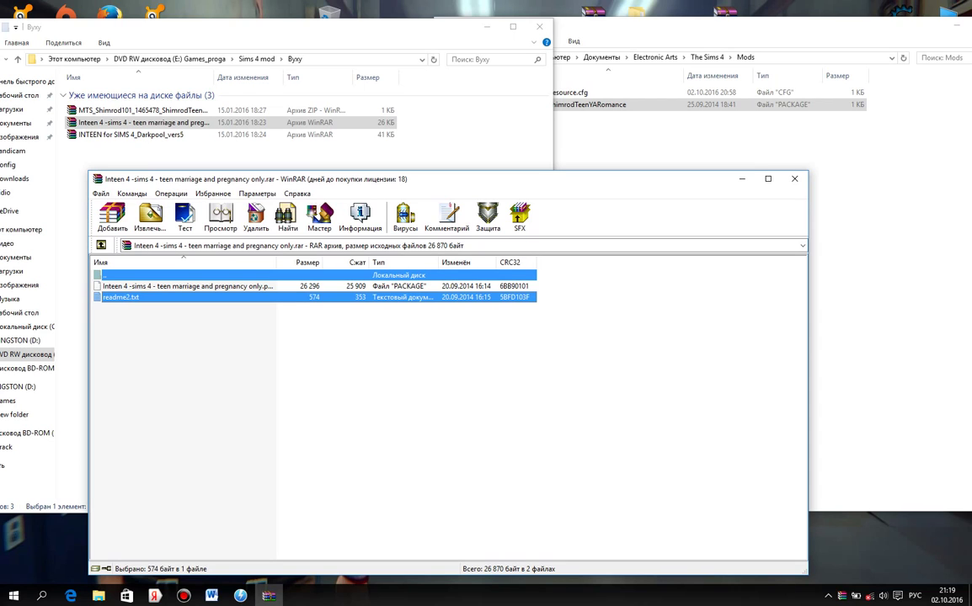
pyautogui.click(794, 178)
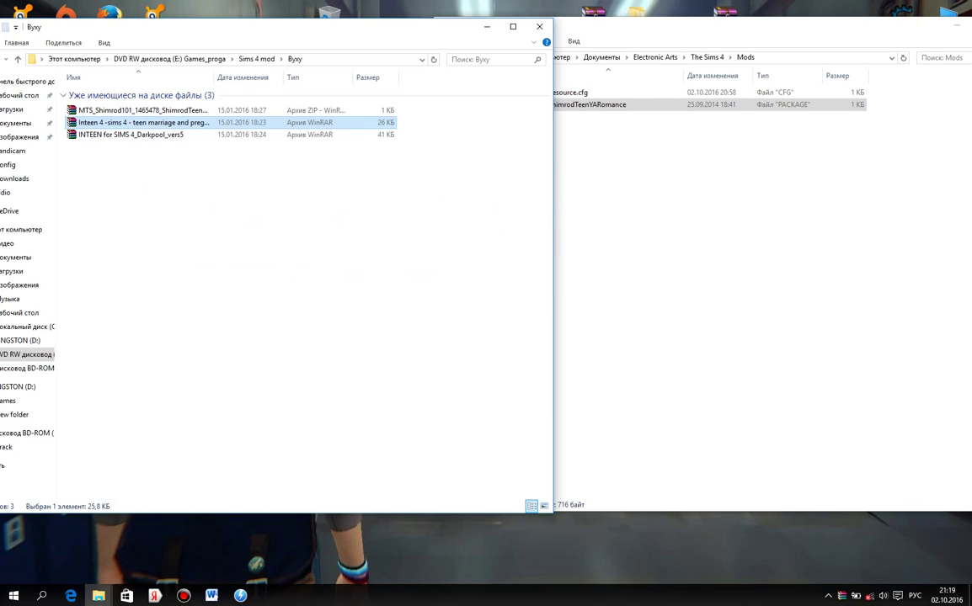
# Extract only the package file from the "Inteen 4 -sims 4 - teen marriage and pregnancy only" archive into Mods and close the archive
pyautogui.press('Return')
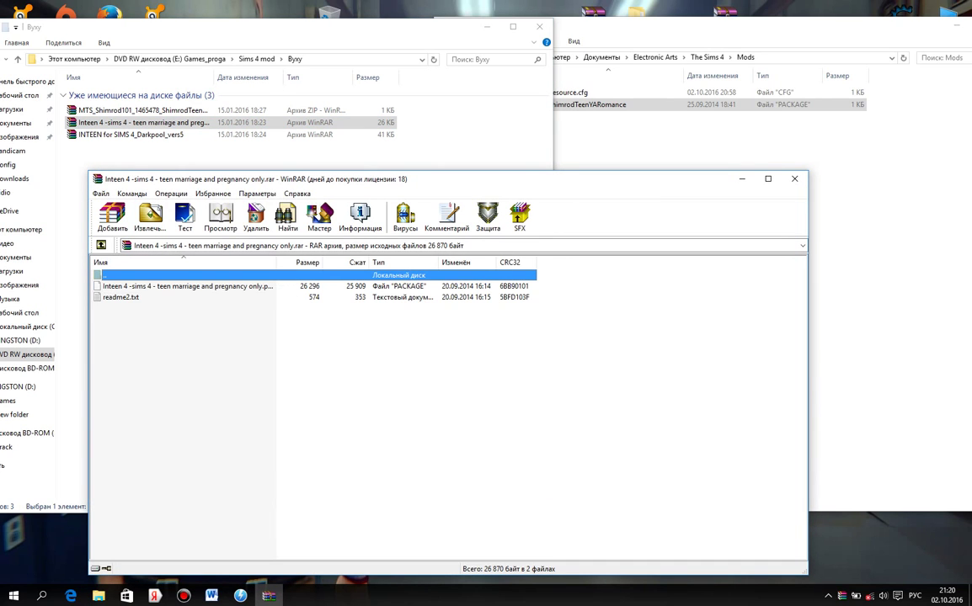
pyautogui.click(187, 287)
pyautogui.moveTo(187, 286); pyautogui.dragTo(691, 139)
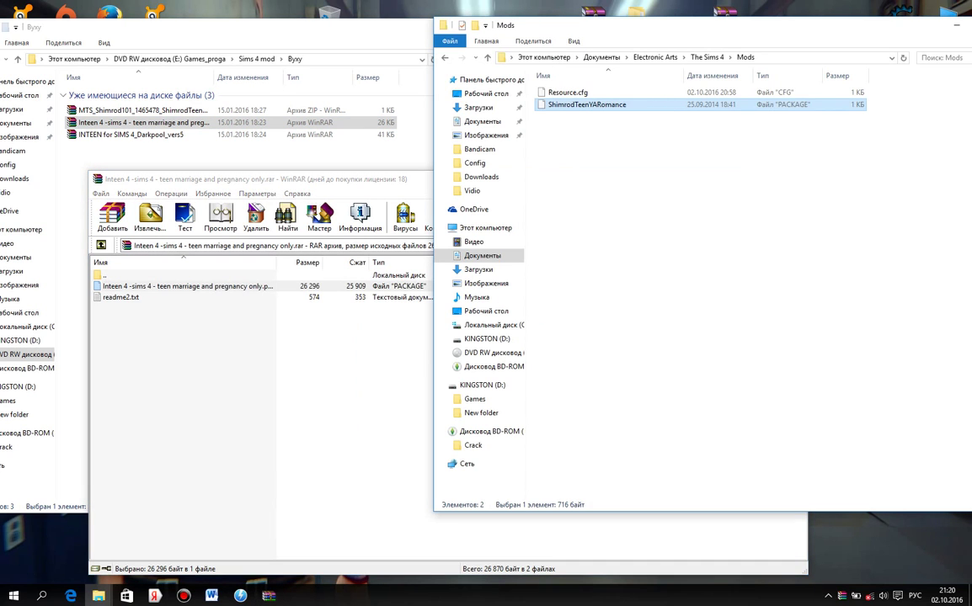
pyautogui.click(354, 179)
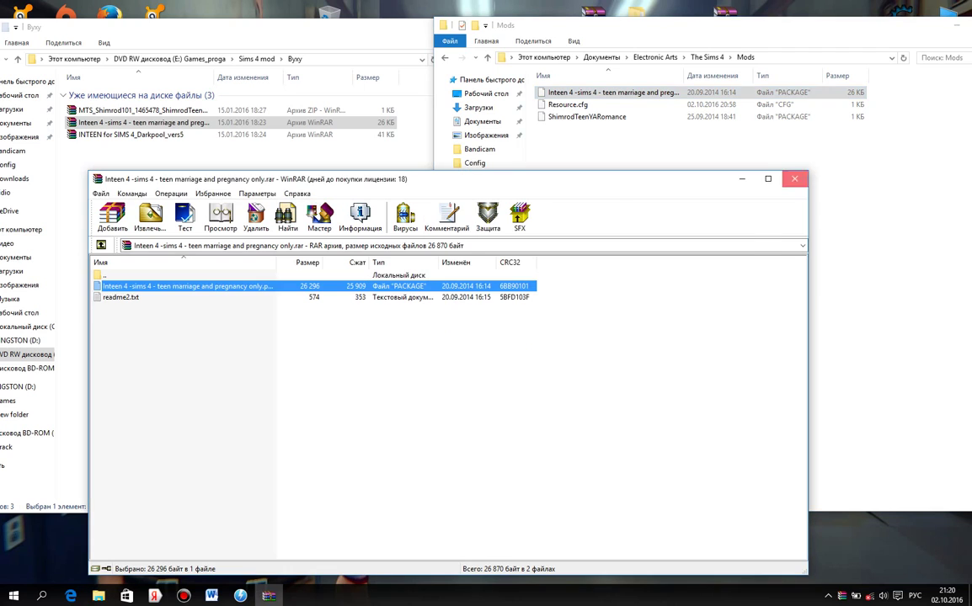
pyautogui.click(794, 179)
# Extract only INTEEN for SIMS 4_Darkpool_vers5.package from its archive in Вуху into the Mods folder and close the archive
pyautogui.click(152, 135)
pyautogui.doubleClick(131, 135)
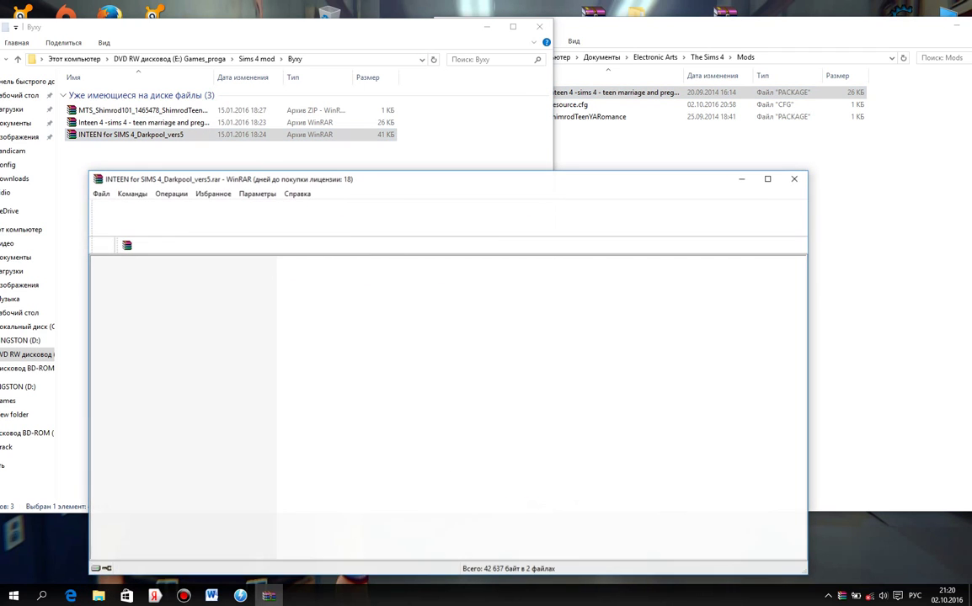
pyautogui.click(169, 287)
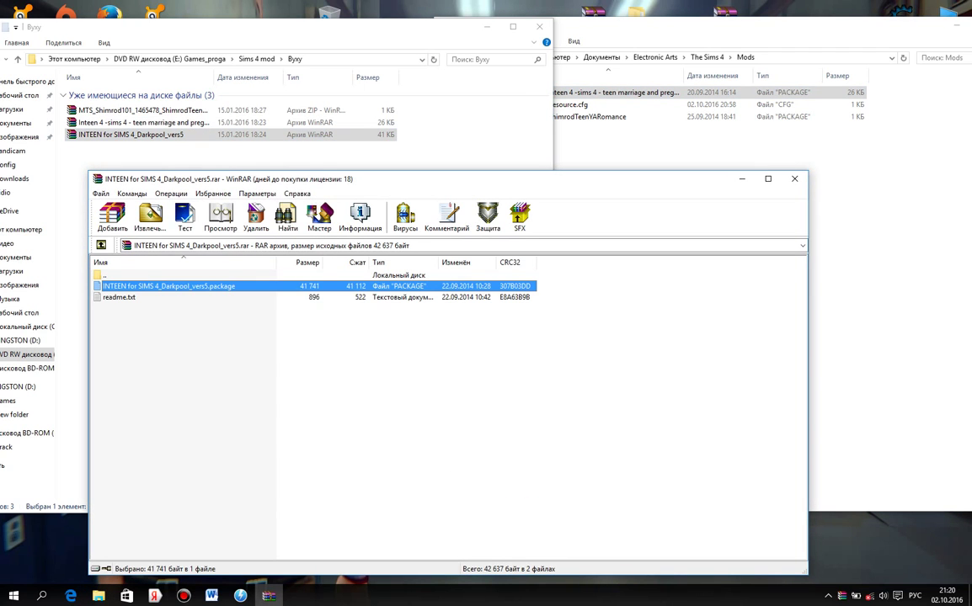
pyautogui.moveTo(169, 286); pyautogui.dragTo(640, 152)
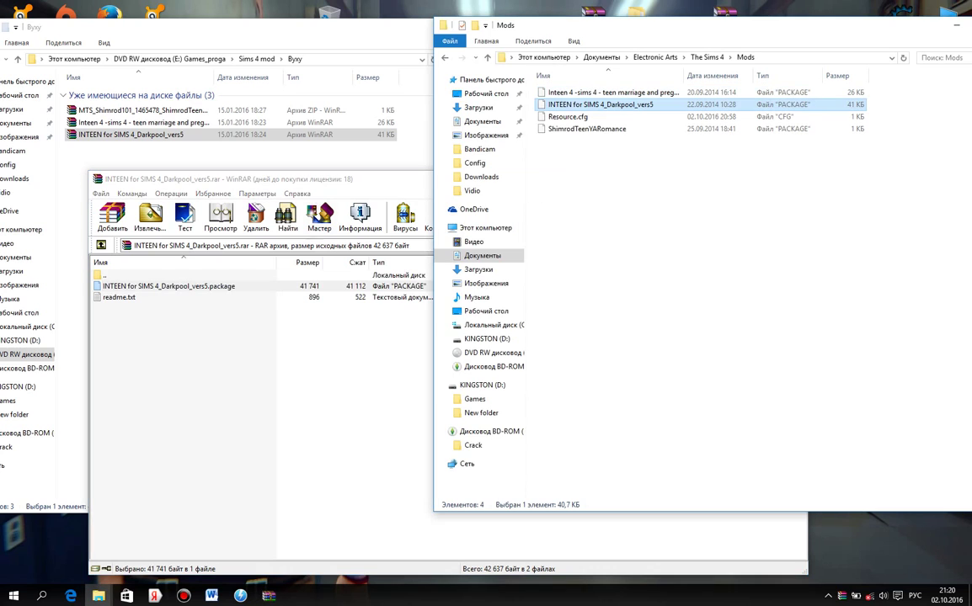
pyautogui.press('Escape')
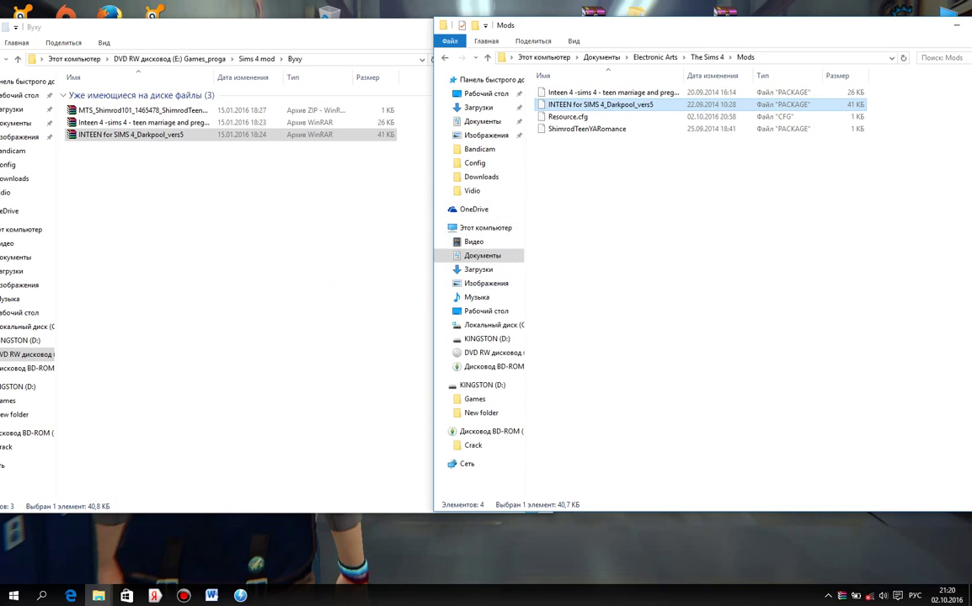
# Inspect the contents of the Cube Complex archive in the disc's Дом folder, then close the archive without extracting anything
pyautogui.moveTo(93, 29); pyautogui.dragTo(135, 38)
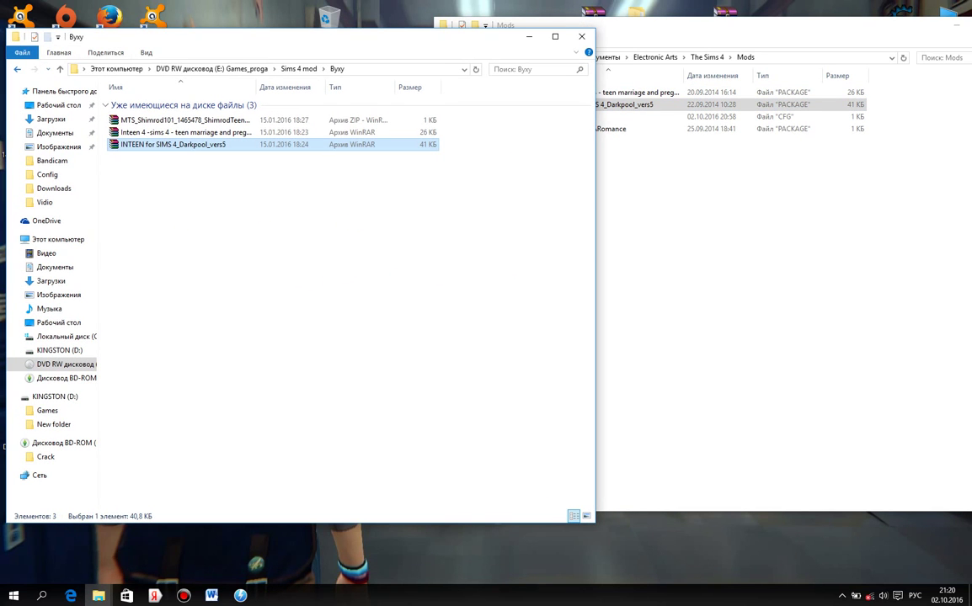
pyautogui.press('BackSpace')
pyautogui.press('Down')
pyautogui.press('Return')
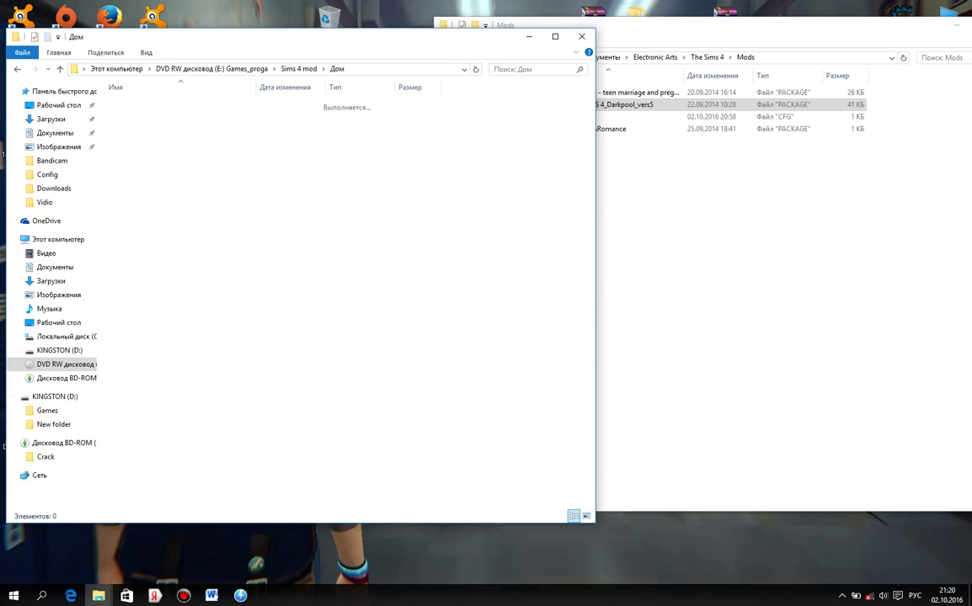
pyautogui.doubleClick(144, 121)
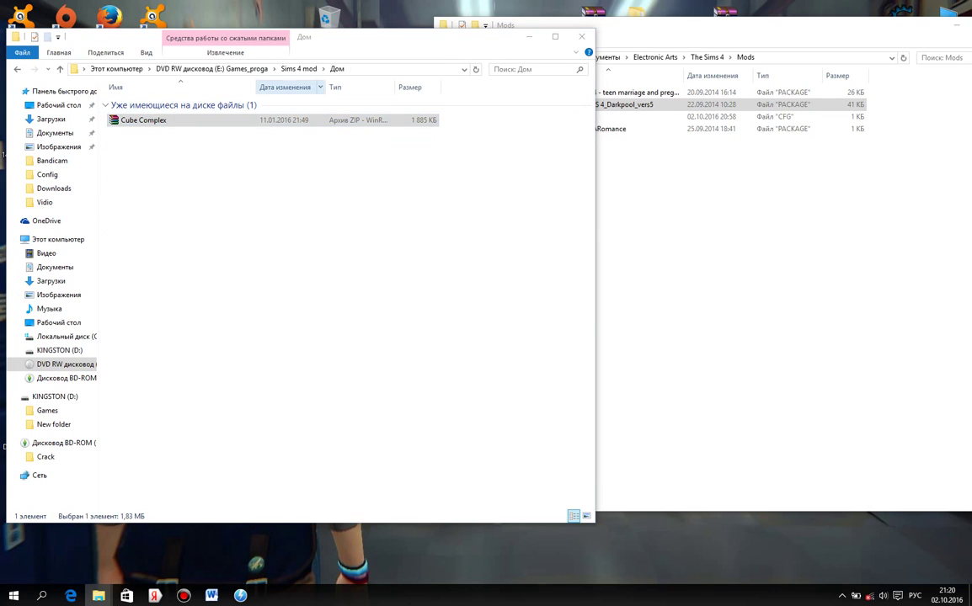
pyautogui.press('Return')
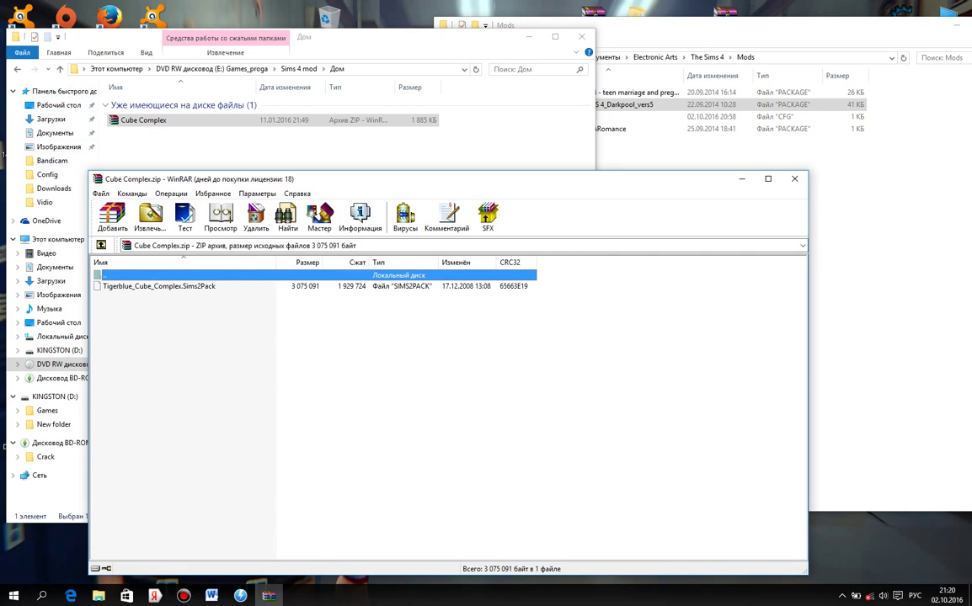
pyautogui.click(16, 69)
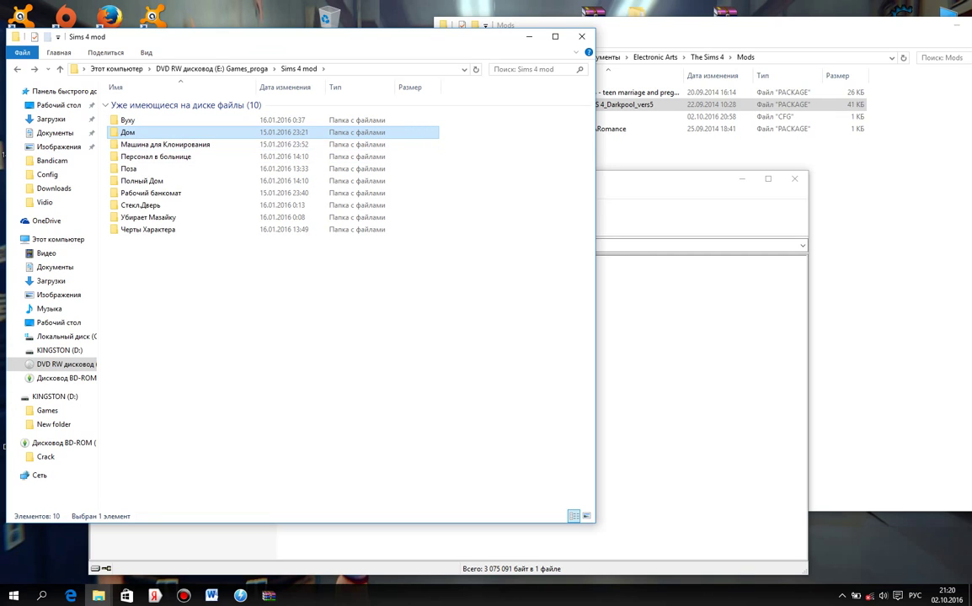
pyautogui.press('Return')
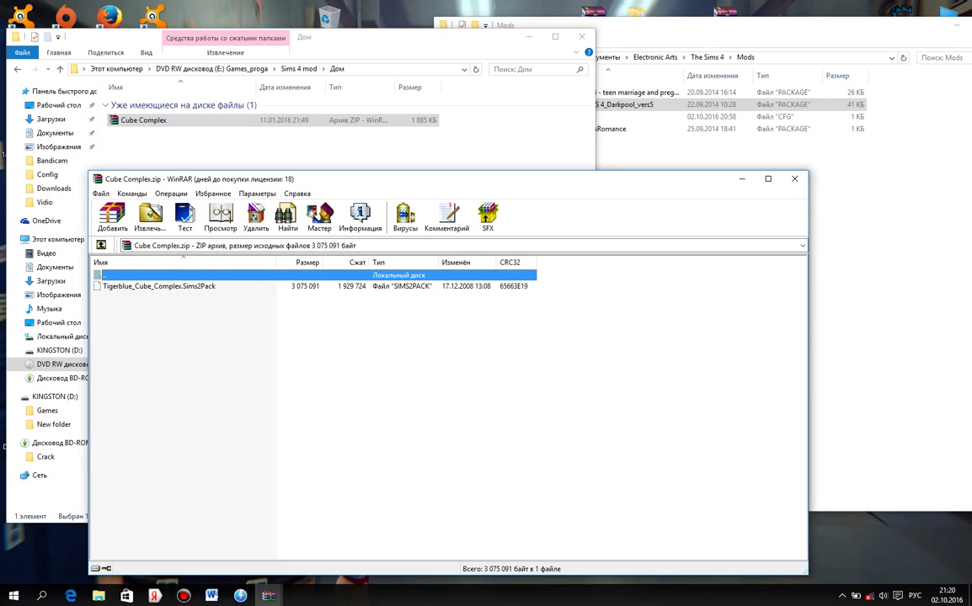
pyautogui.click(794, 178)
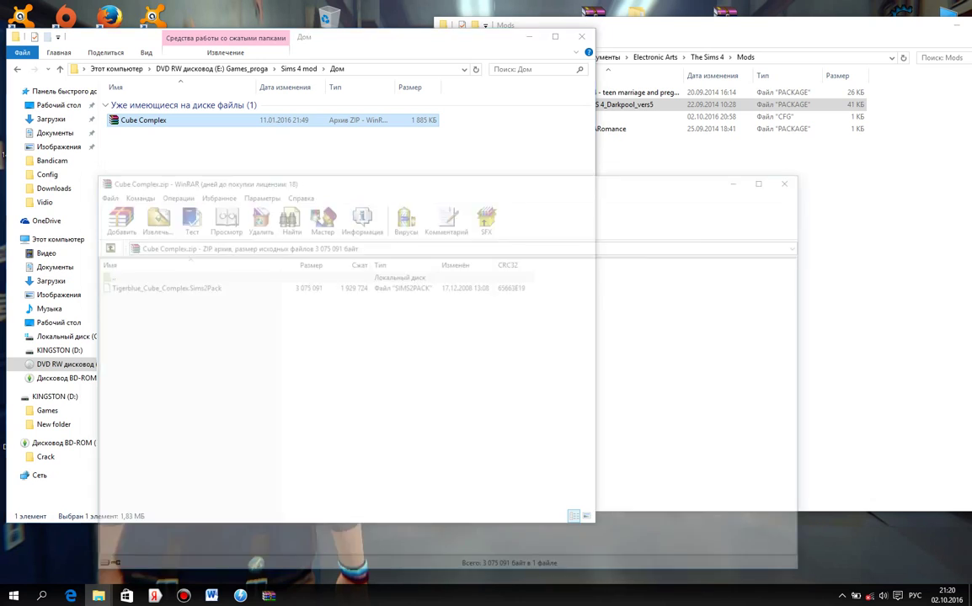
# Extract Sadness_CloningSuccessRate100wPutInInventory.package from the archive in Машина для Клонирования into the Mods folder and close the archive
pyautogui.press('BackSpace')
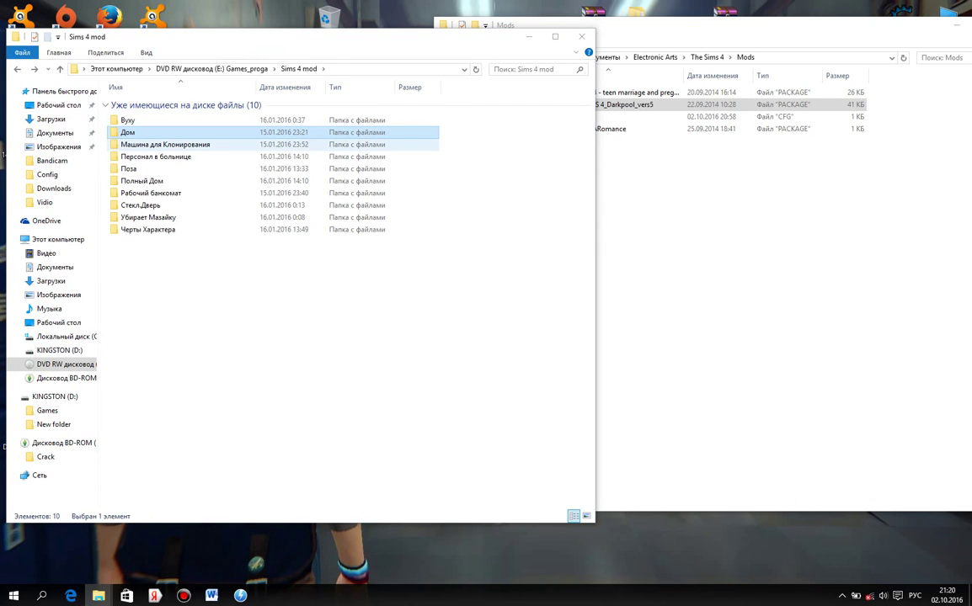
pyautogui.doubleClick(165, 145)
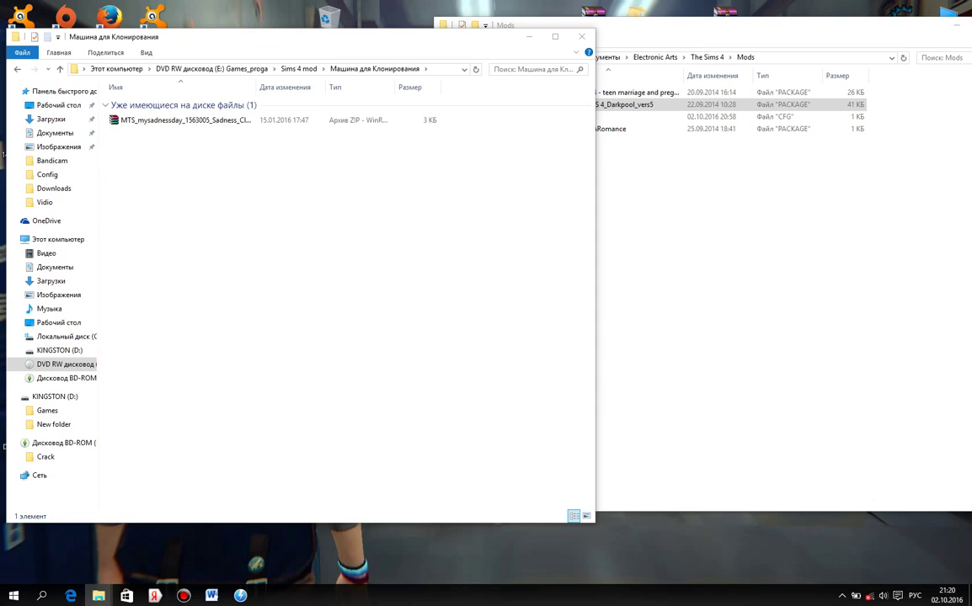
pyautogui.doubleClick(172, 121)
pyautogui.press('Return')
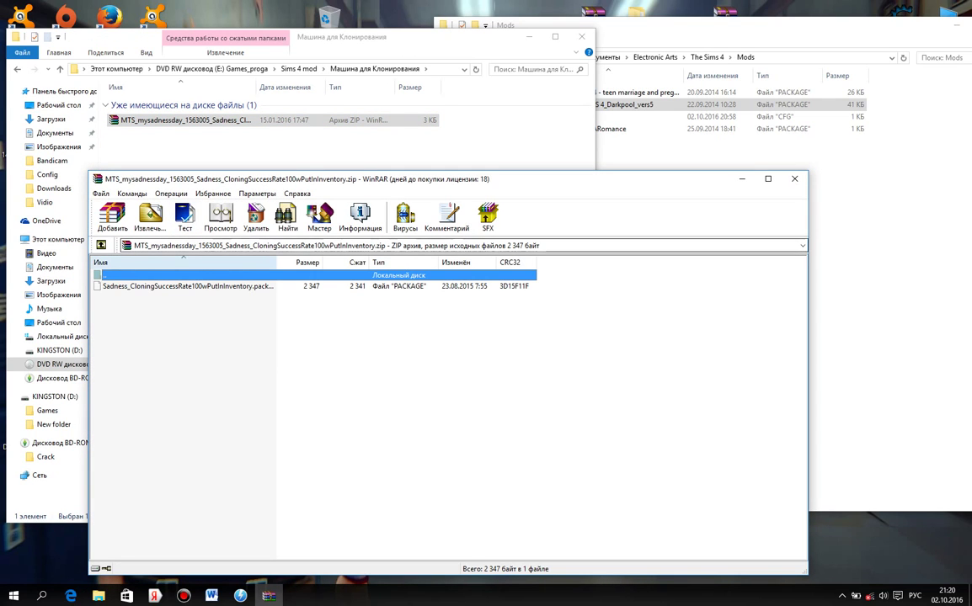
pyautogui.moveTo(276, 263); pyautogui.dragTo(333, 263)
pyautogui.click(192, 287)
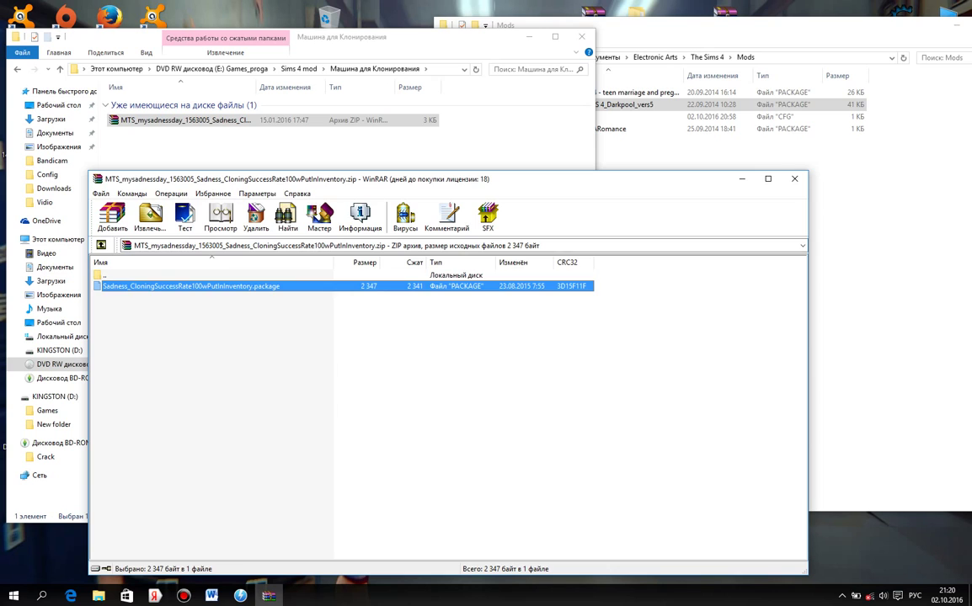
pyautogui.moveTo(191, 287); pyautogui.dragTo(690, 194)
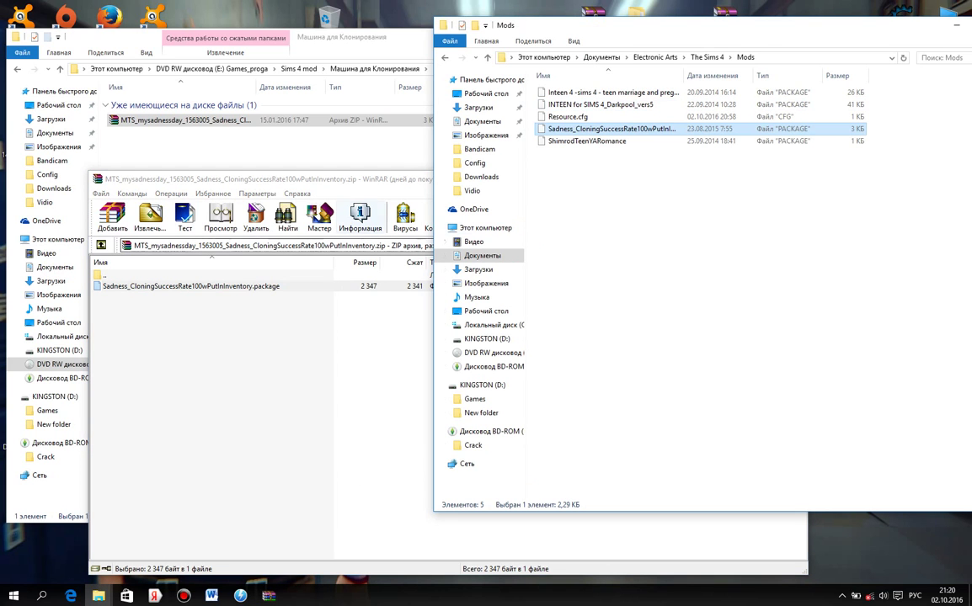
pyautogui.click(354, 180)
pyautogui.click(793, 179)
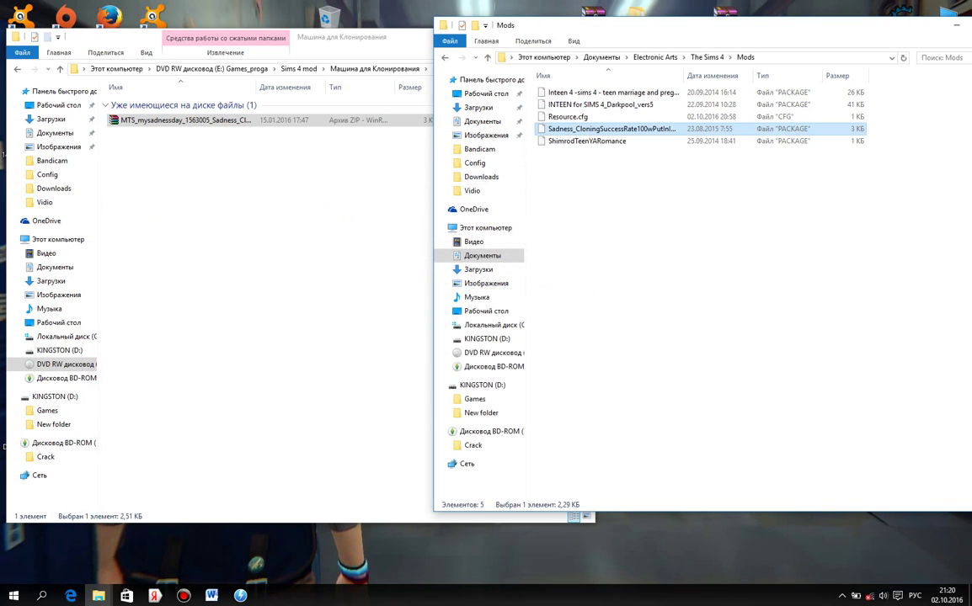
# Extract An_dz-MoreHospitalStaff.package from the archive in Персонал в больнице into the Mods folder and close the archive
pyautogui.click(17, 69)
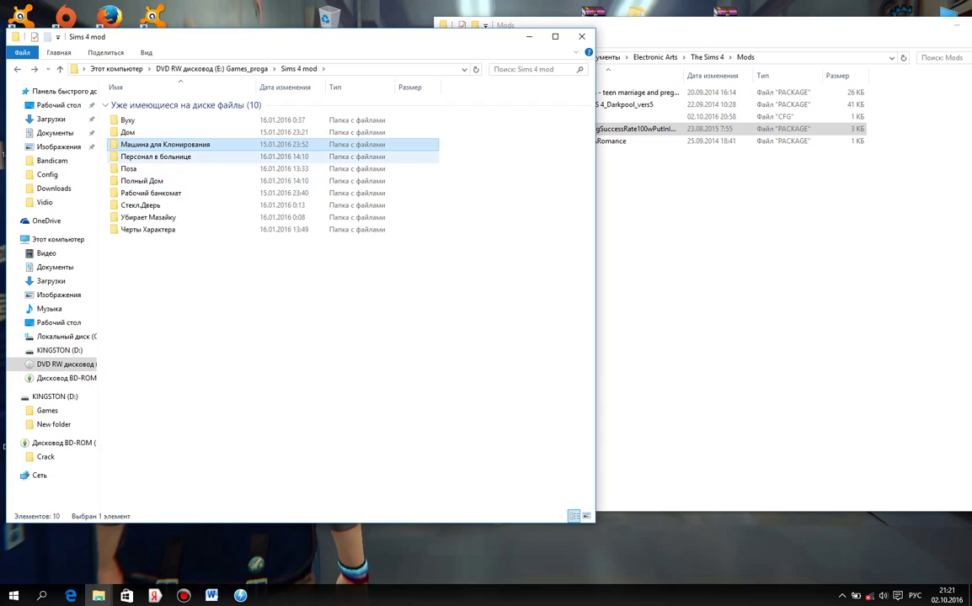
pyautogui.doubleClick(147, 156)
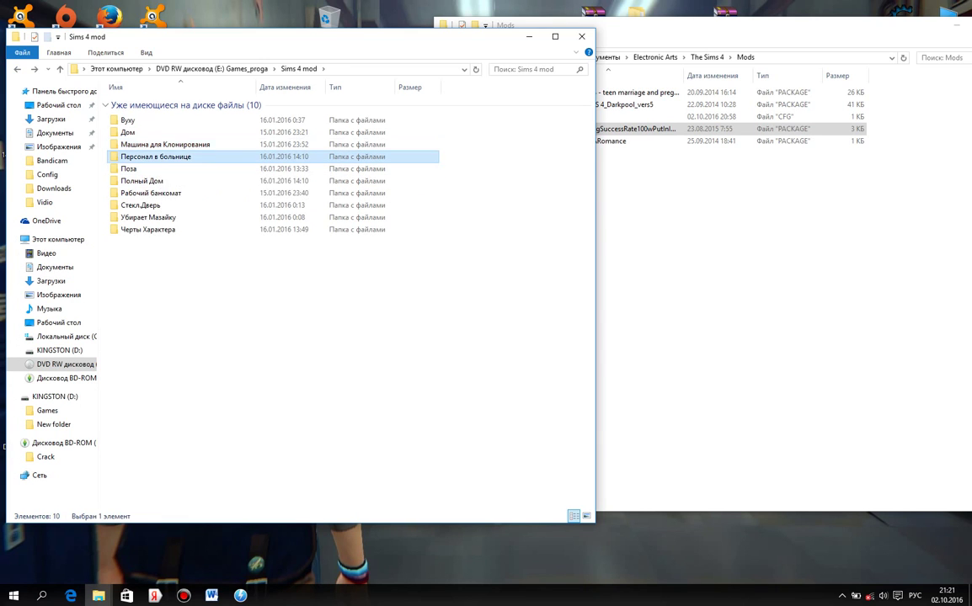
pyautogui.doubleClick(183, 121)
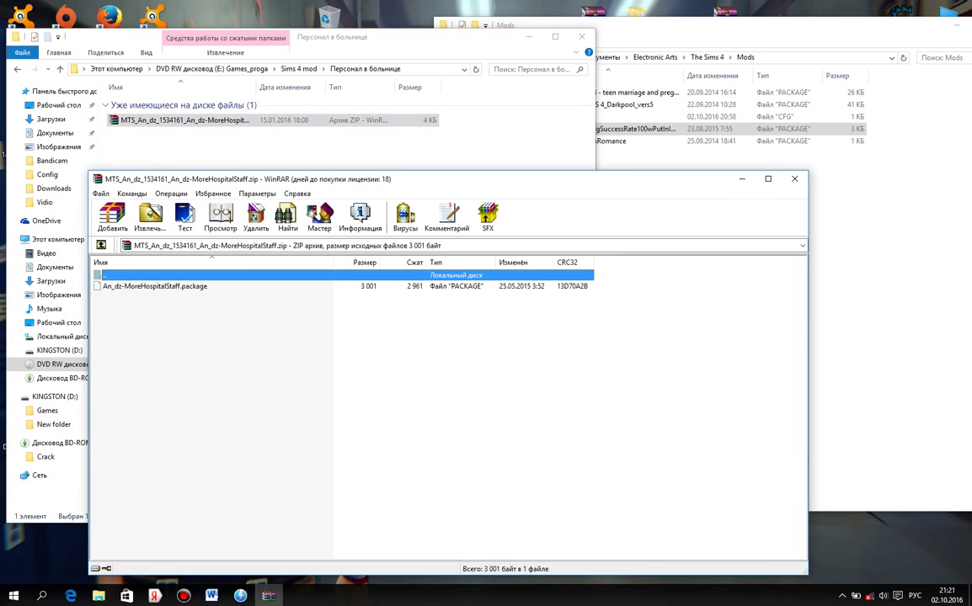
pyautogui.click(155, 286)
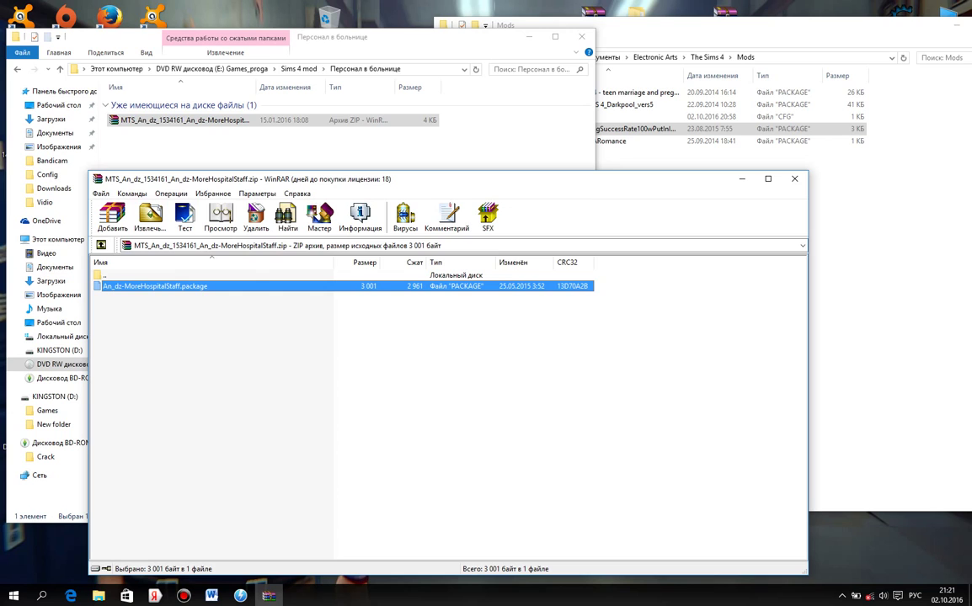
pyautogui.moveTo(155, 286); pyautogui.dragTo(876, 270)
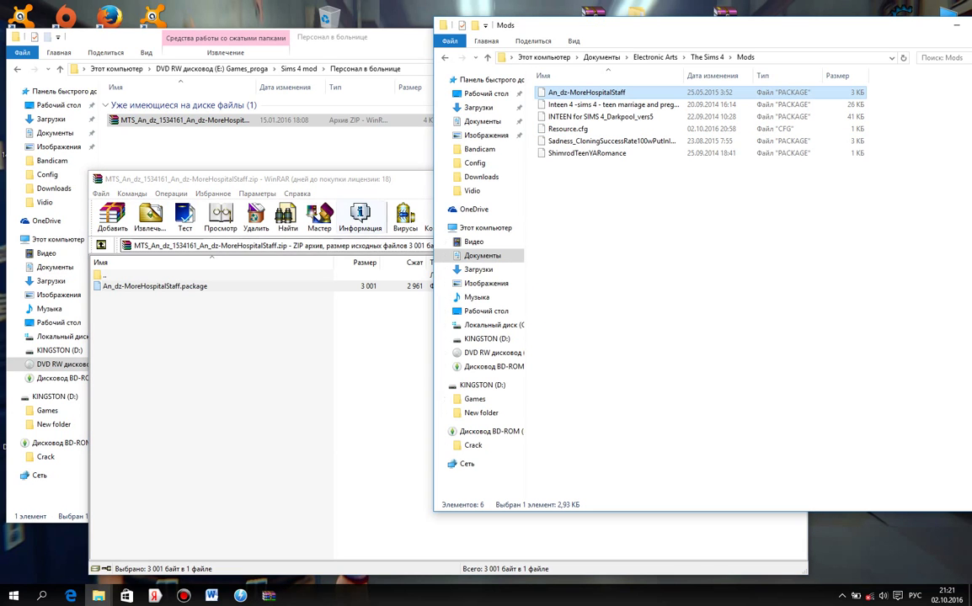
pyautogui.click(371, 179)
pyautogui.click(794, 179)
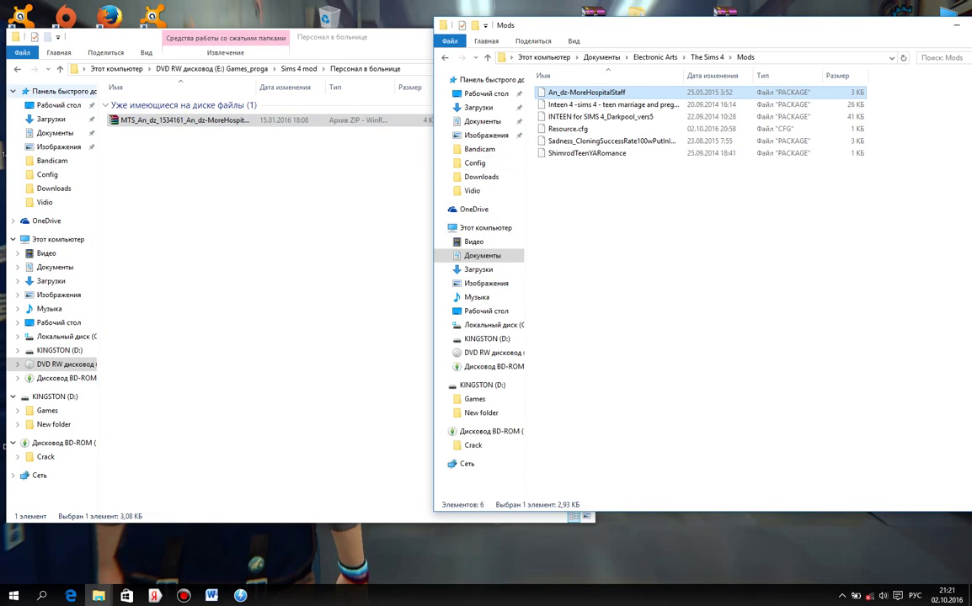
# Copy the [Rinvalee]CouplePoses01 package from the disc's Поза folder into the Mods folder
pyautogui.click(17, 69)
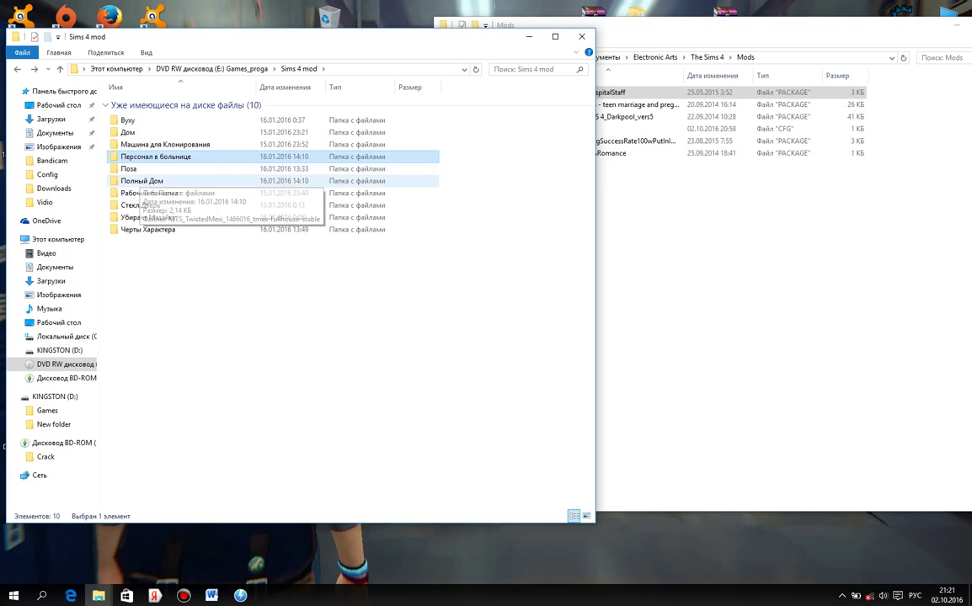
pyautogui.doubleClick(140, 169)
pyautogui.press('Return')
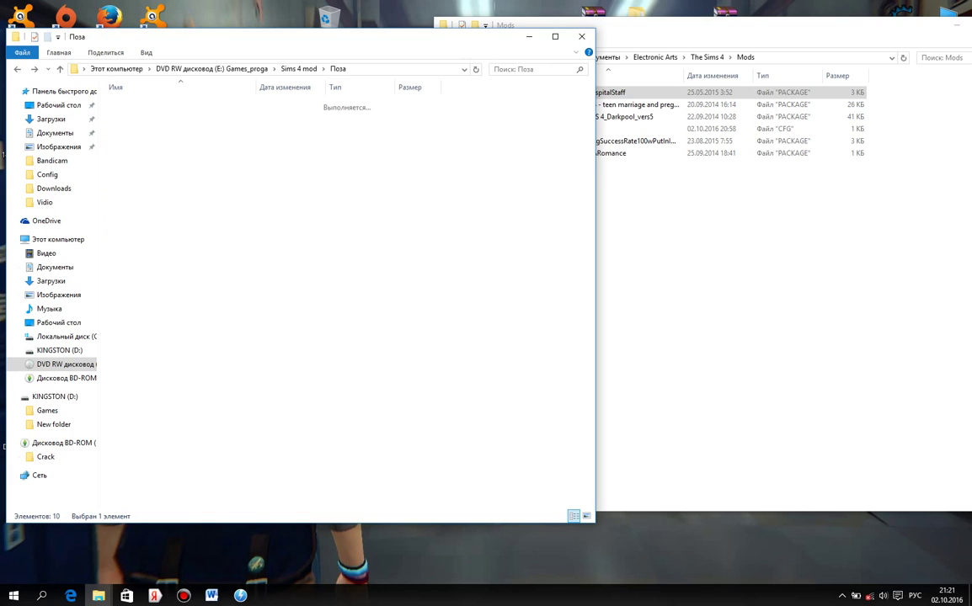
pyautogui.moveTo(158, 120); pyautogui.dragTo(610, 226)
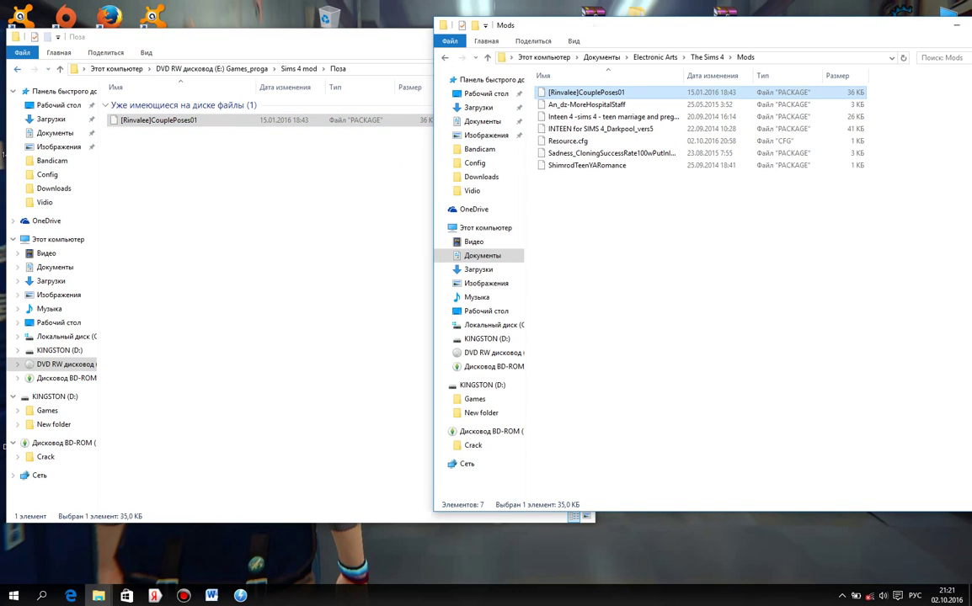
# Open the MTS_TwistedMexi_1466016_tmex-fullhouse-stable archive in the disc's Полный Дом folder
pyautogui.click(17, 69)
pyautogui.doubleClick(143, 181)
pyautogui.doubleClick(160, 120)
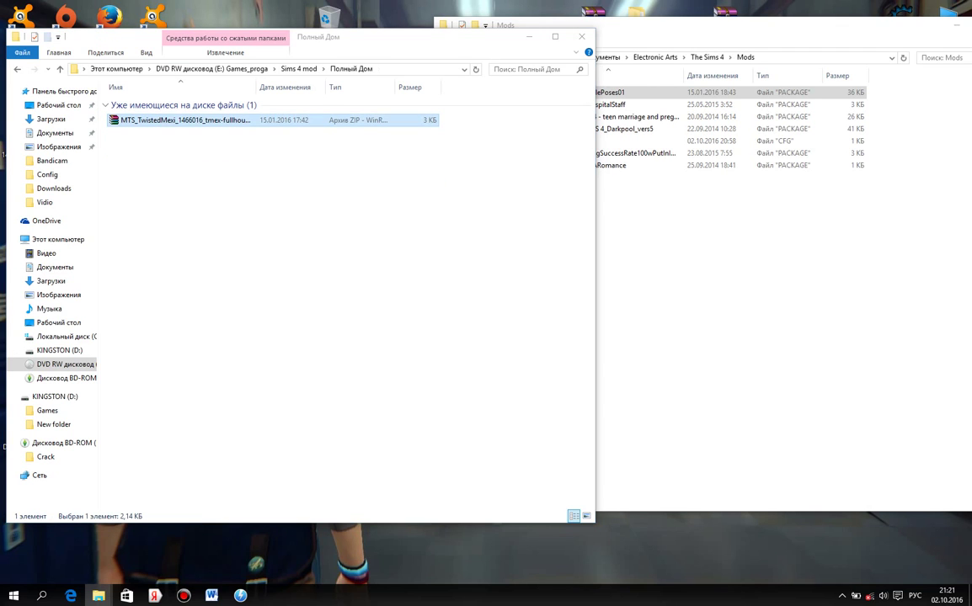
pyautogui.press('Return')
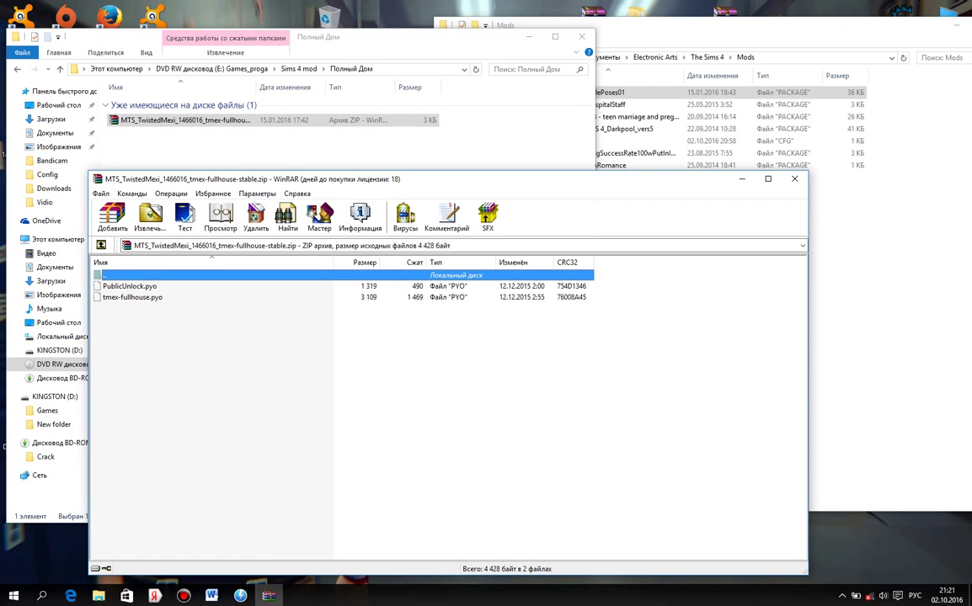
pyautogui.click(337, 370)
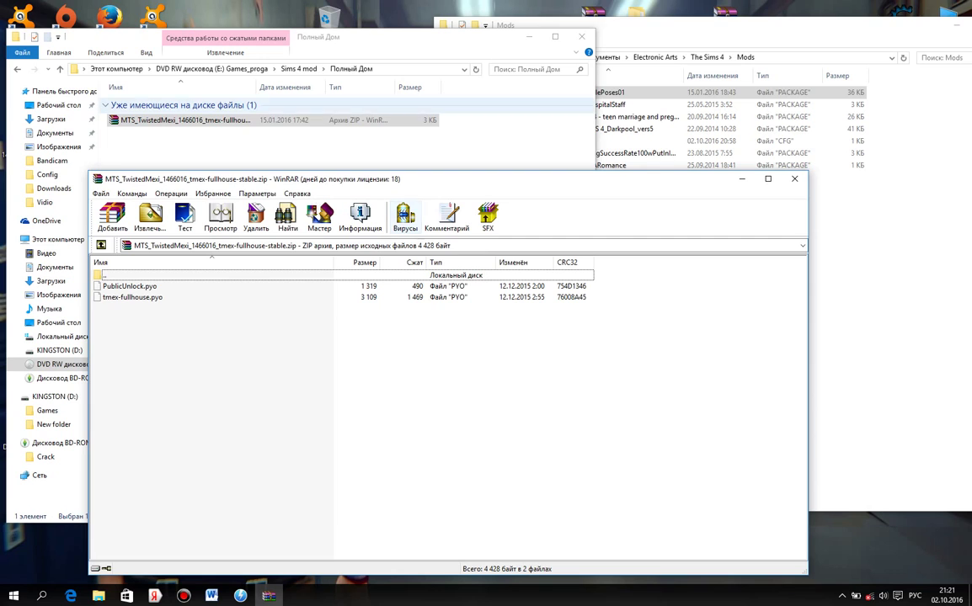
# Switch the Mods window to the Documents\Electronic Arts\The Sims 4\Tray folder as the destination for the full-house files
pyautogui.click(674, 25)
pyautogui.moveTo(183, 316); pyautogui.dragTo(141, 285)
pyautogui.click(445, 57)
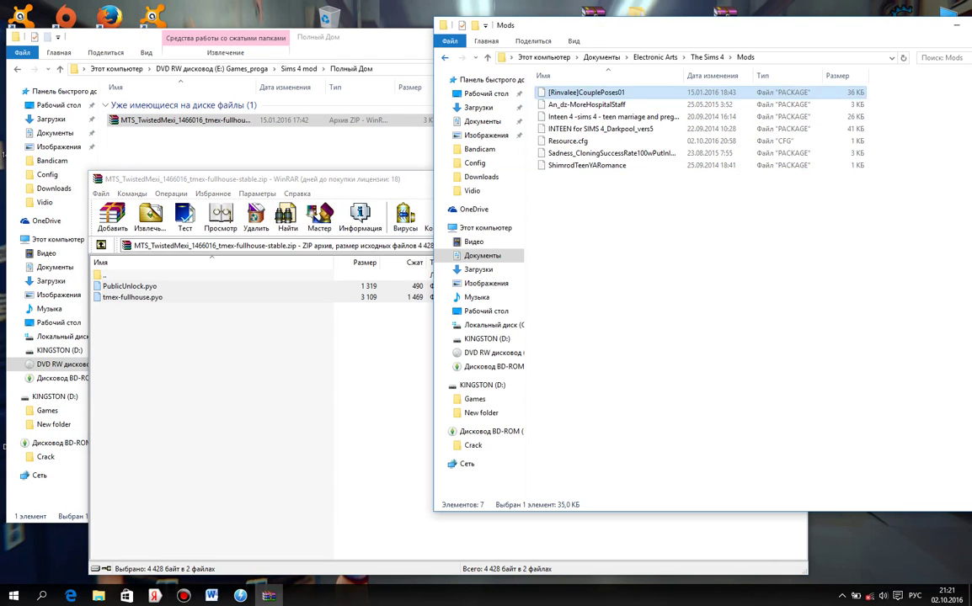
pyautogui.doubleClick(555, 153)
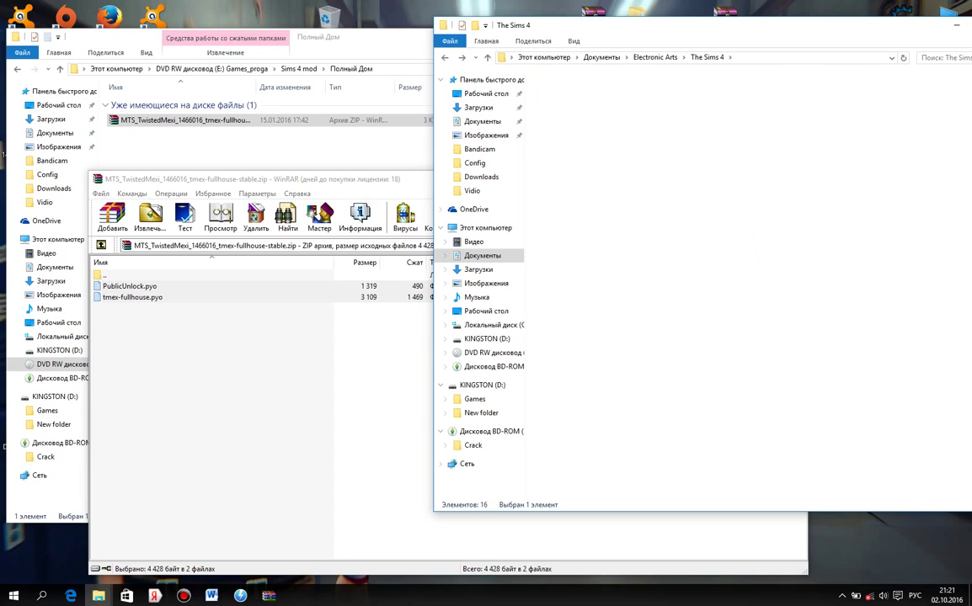
# Copy PublicUnlock.pyo and tmex-fullhouse.pyo from the full-house archive into the Tray folder and minimize the archive window
pyautogui.moveTo(338, 329); pyautogui.dragTo(171, 299)
pyautogui.hotkey('shift', 'Up')
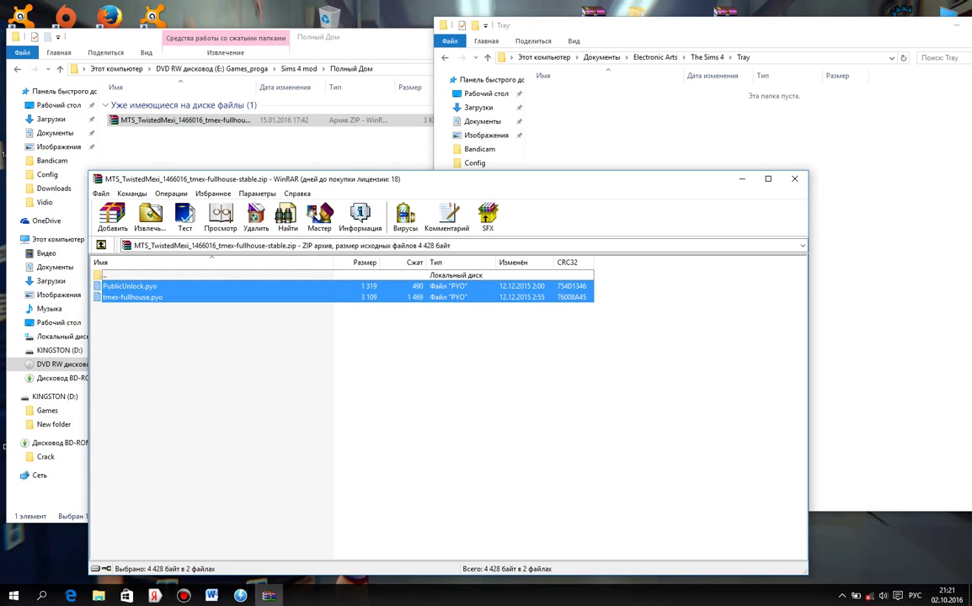
pyautogui.hotkey('alt', 'Tab')
pyautogui.hotkey('ctrl', 'v')
pyautogui.click(413, 179)
pyautogui.click(747, 178)
pyautogui.click(747, 179)
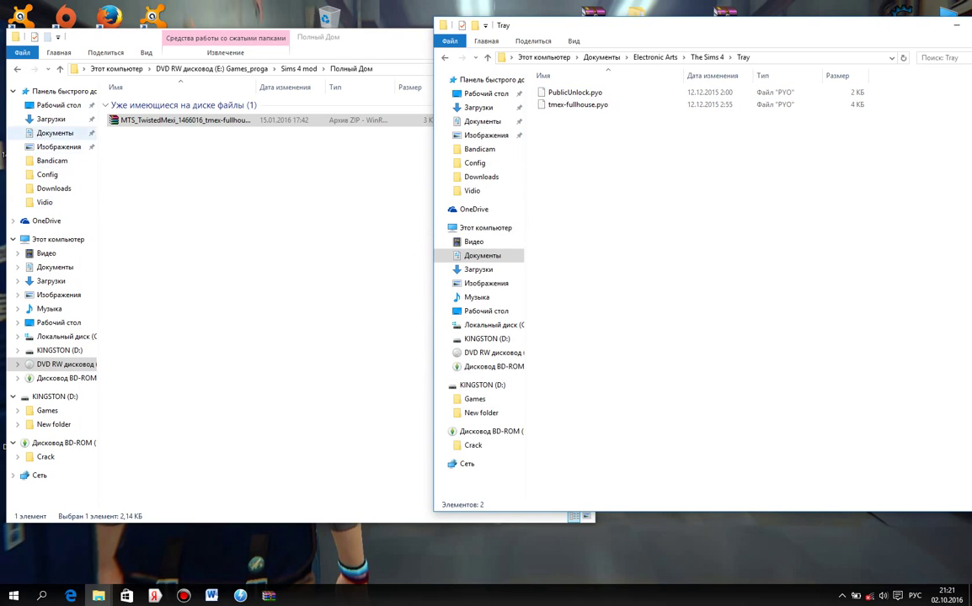
# Open the MTS_moxiemason_1456632_moxiemason_nomosaic_06092014.rar archive from the Убирает Мазайку folder under Sims 4 mod on the disc
pyautogui.click(17, 69)
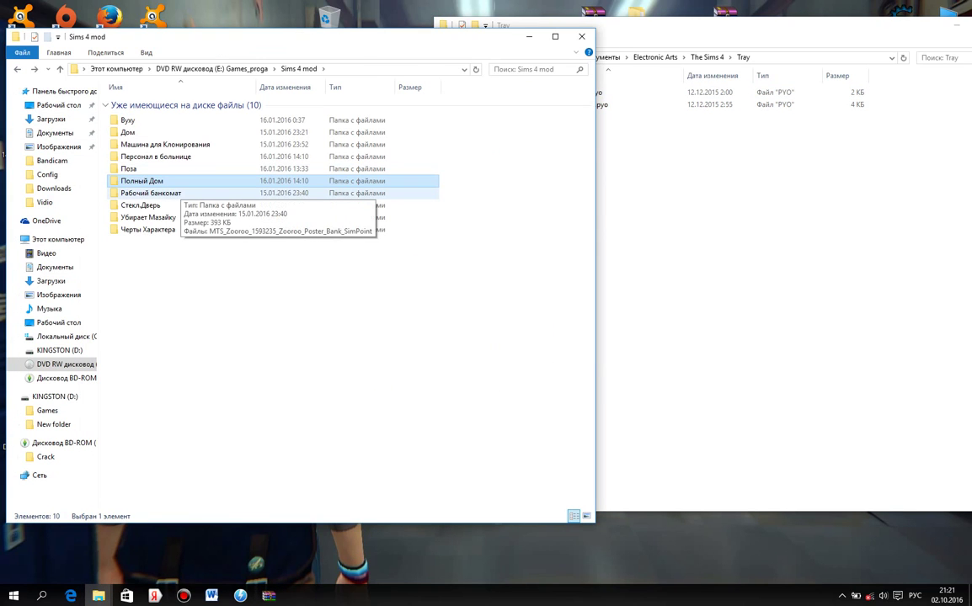
pyautogui.doubleClick(150, 193)
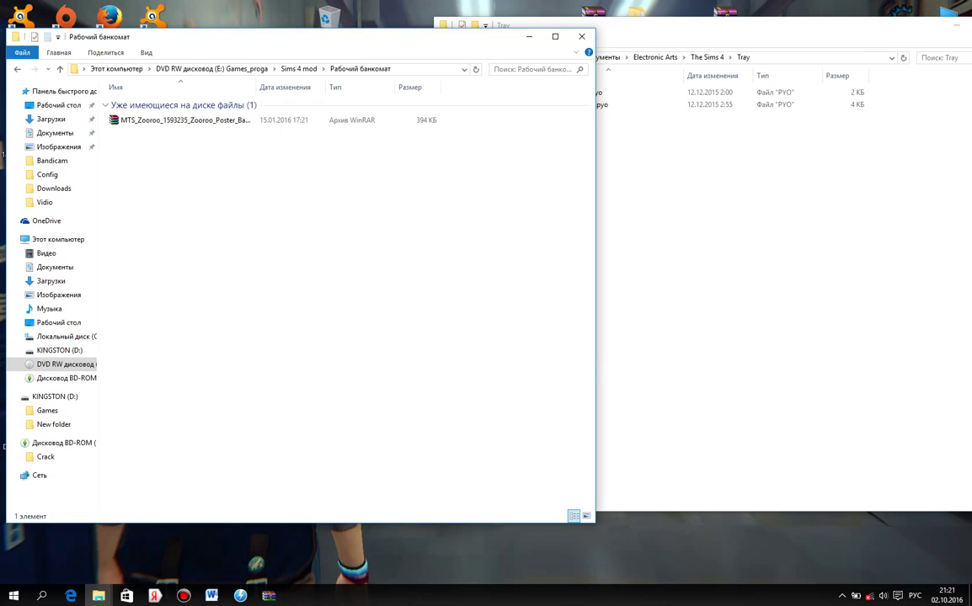
pyautogui.press('BackSpace')
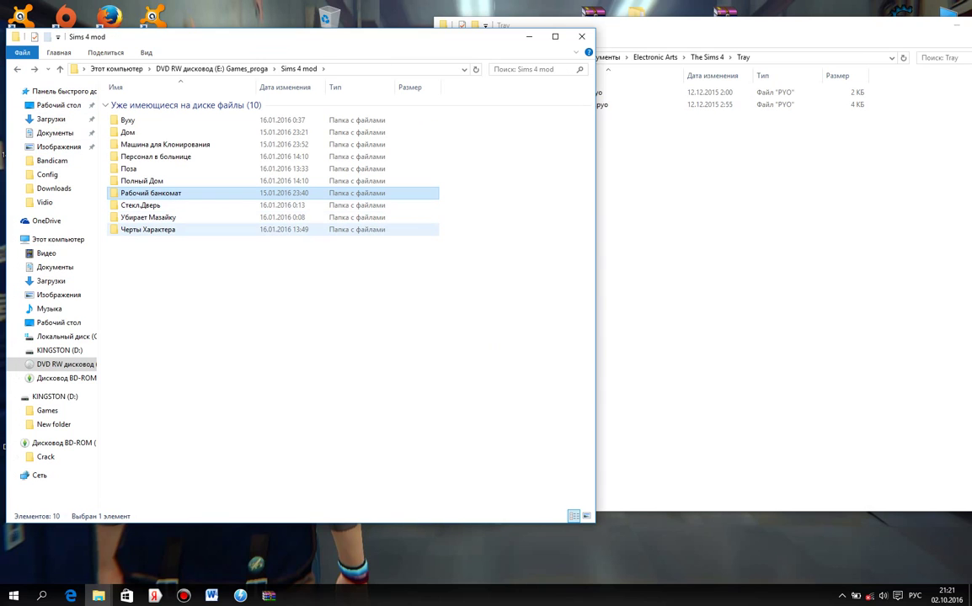
pyautogui.click(150, 218)
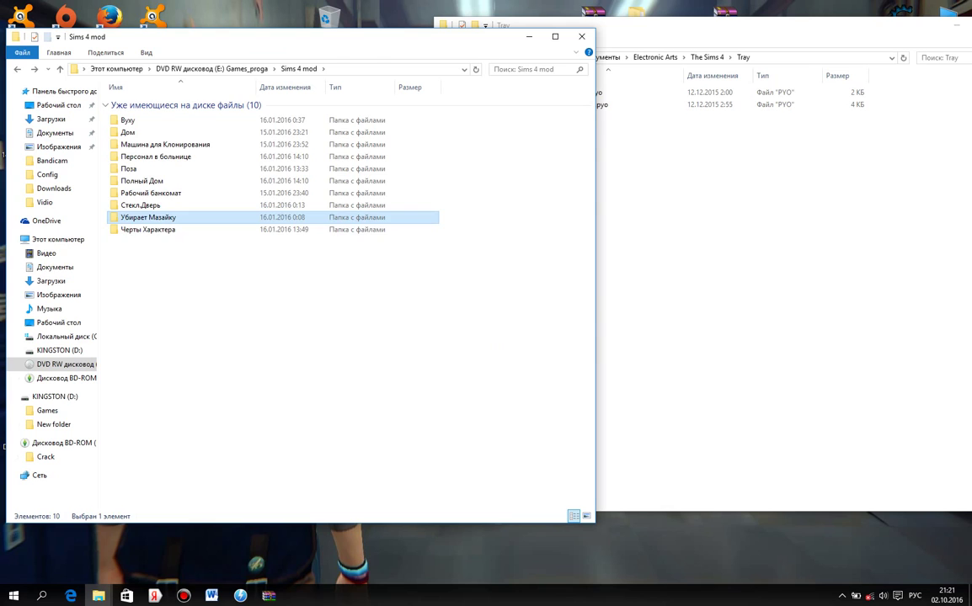
pyautogui.doubleClick(150, 218)
pyautogui.doubleClick(185, 121)
pyautogui.press('Return')
# Switch the Tray window to The Sims 4\Mods folder and copy moxiemason_nomosaic_06092014.package into it from the archive
pyautogui.click(608, 35)
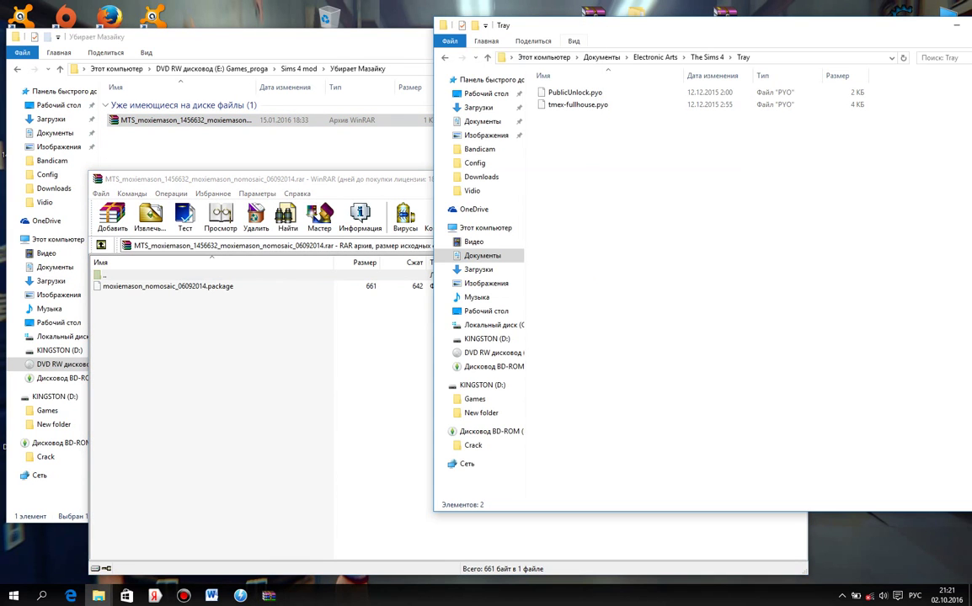
pyautogui.hotkey('alt', 'Up')
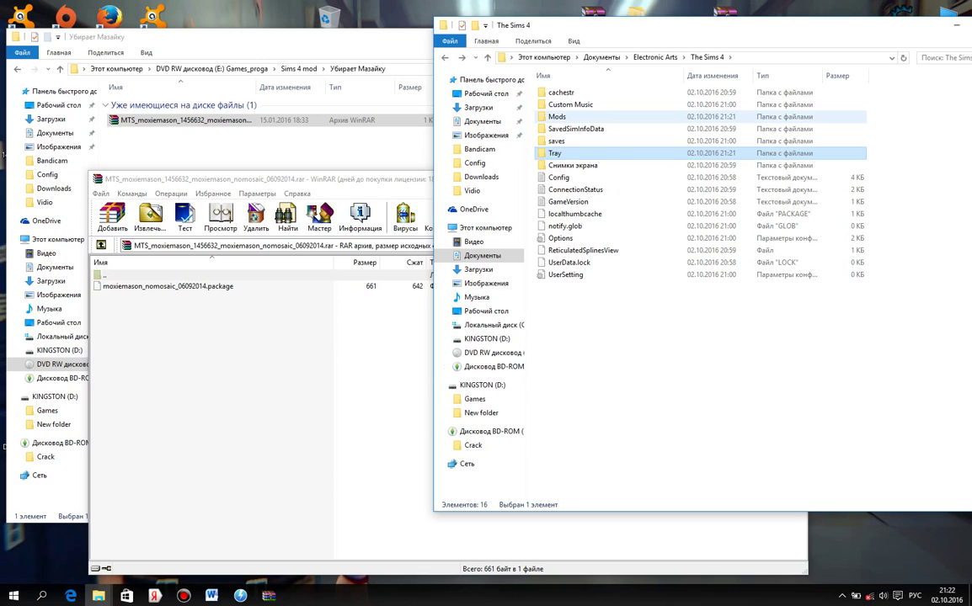
pyautogui.doubleClick(558, 116)
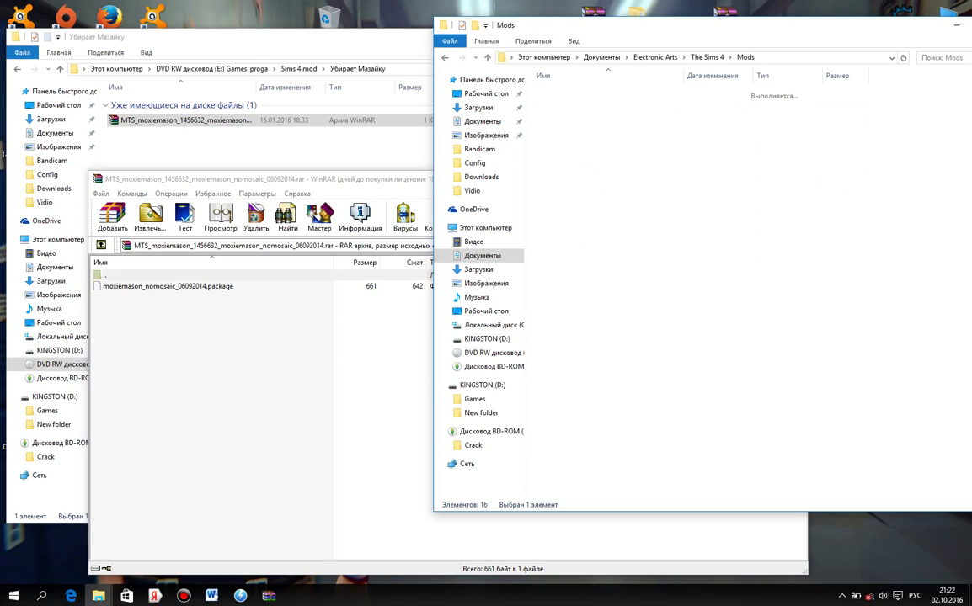
pyautogui.hotkey('alt', 'Tab')
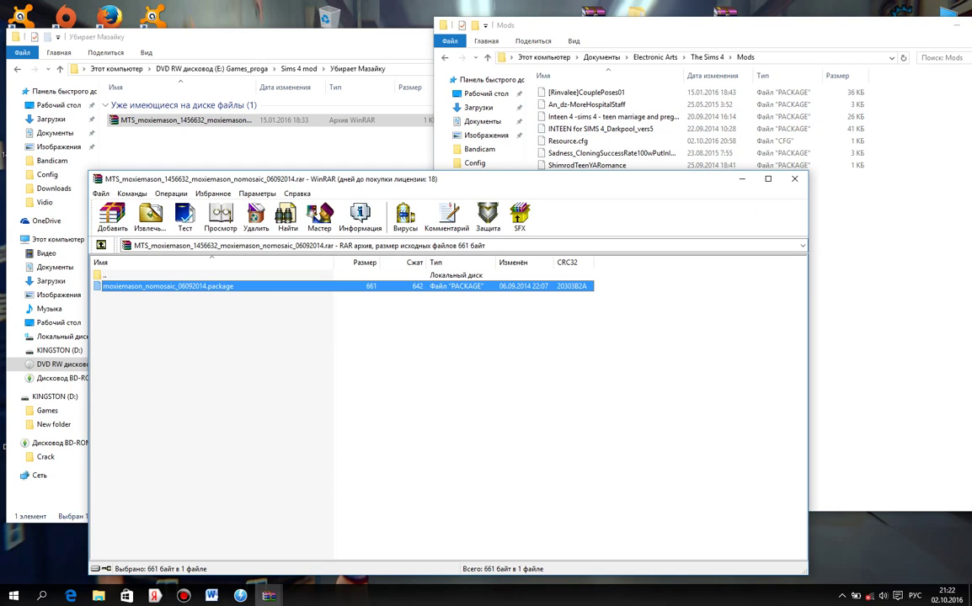
pyautogui.moveTo(169, 286); pyautogui.dragTo(614, 93)
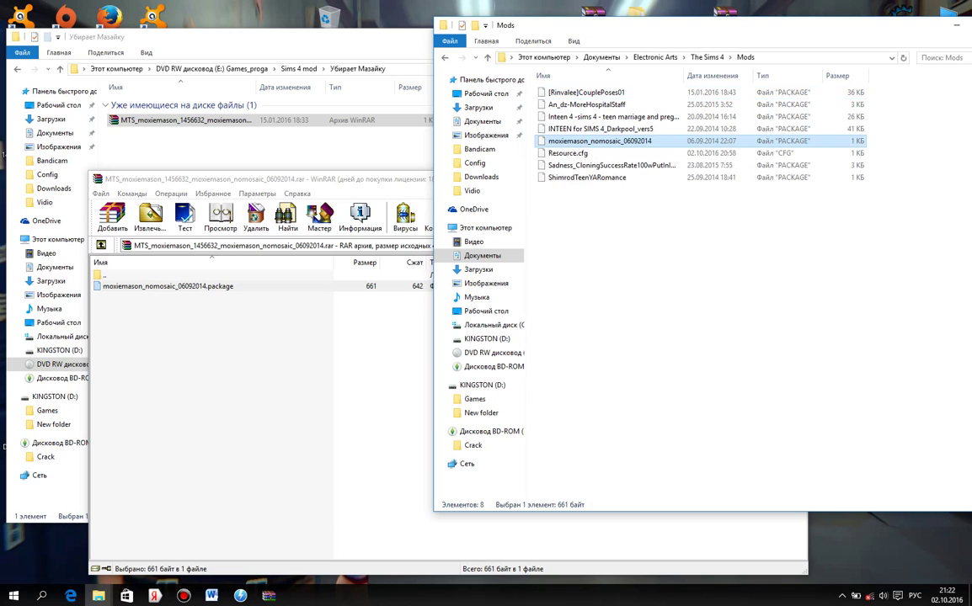
# Copy Sweet.package from the SweetTrait archive in the disc's Черты Характера folder into the Mods folder
pyautogui.click(17, 69)
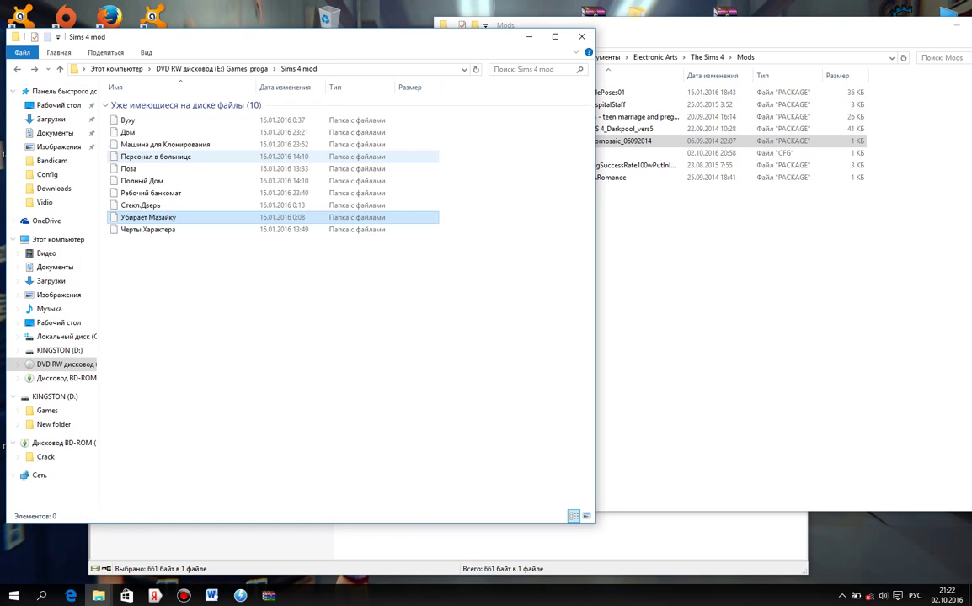
pyautogui.doubleClick(148, 229)
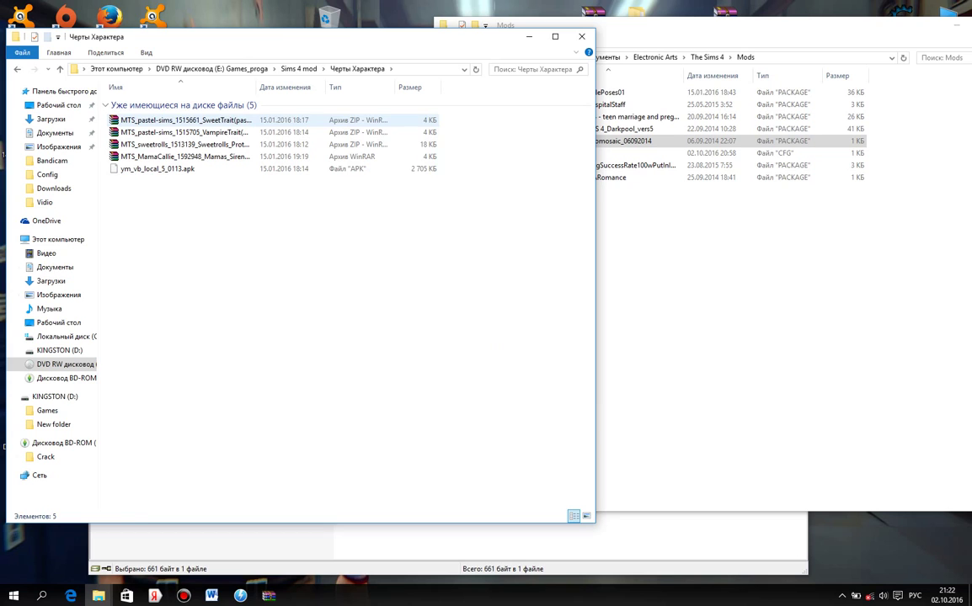
pyautogui.doubleClick(181, 120)
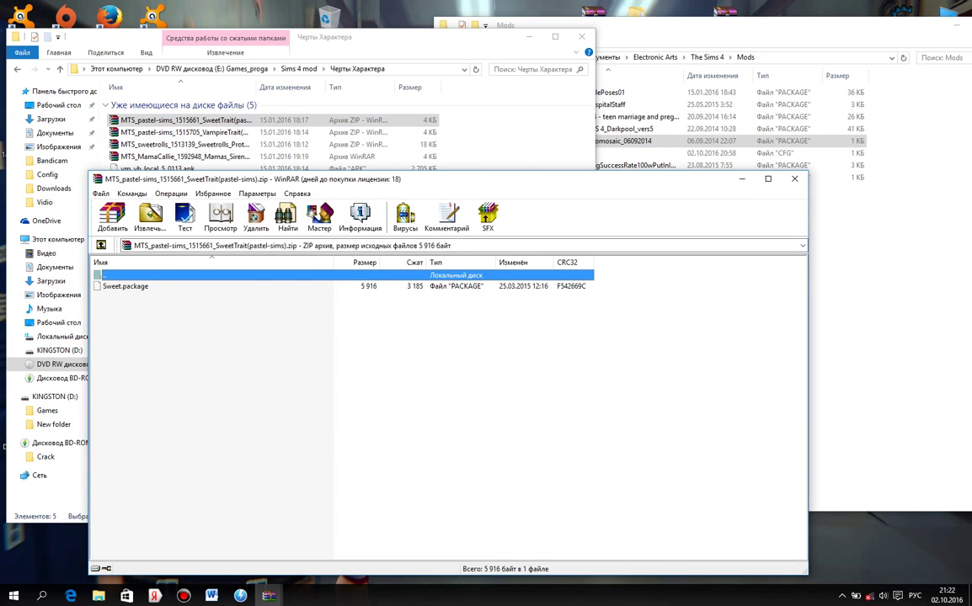
pyautogui.moveTo(126, 287); pyautogui.dragTo(875, 286)
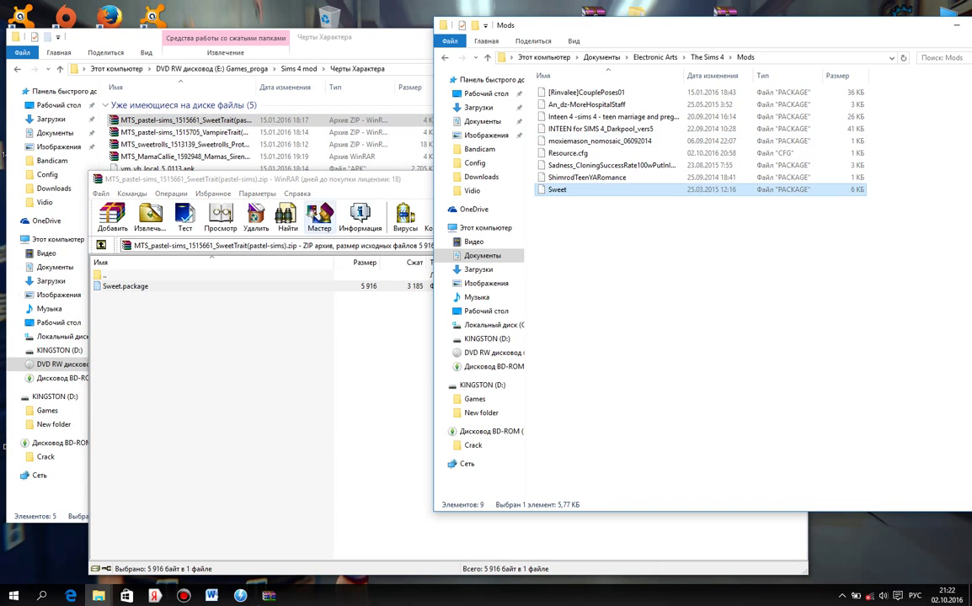
# Copy Vampire.package from the MTS_pastel-sims_1515705_VampireTrait archive into the Mods folder
pyautogui.doubleClick(183, 132)
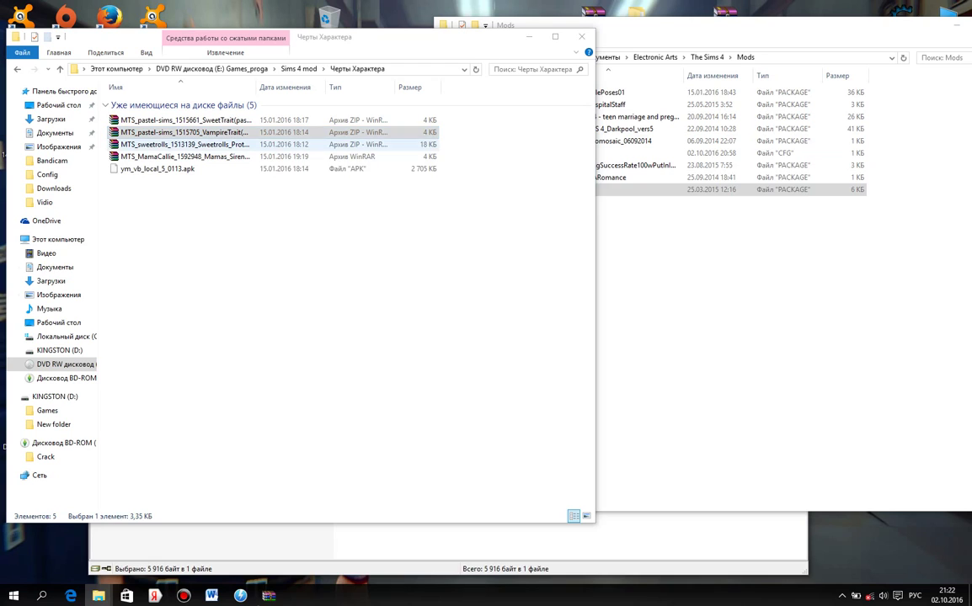
pyautogui.click(129, 286)
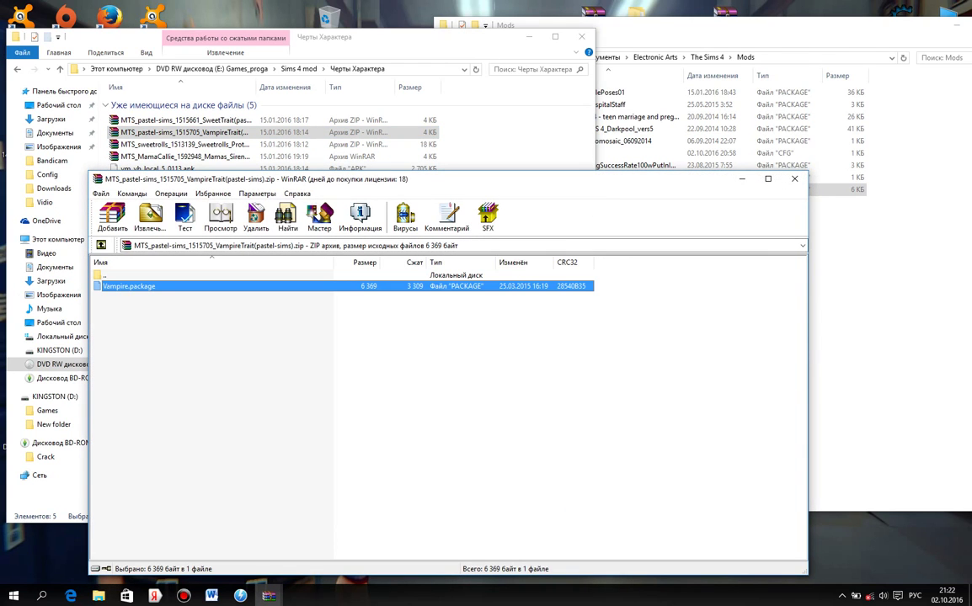
pyautogui.moveTo(129, 286); pyautogui.dragTo(875, 286)
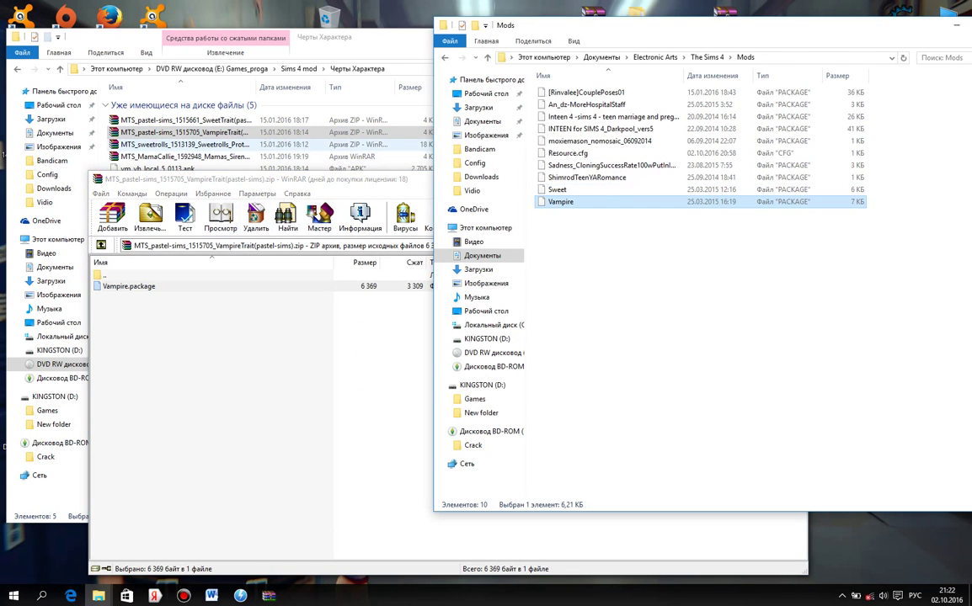
# Copy Sweetrolls_PrototypeAI.package from the MTS_sweetrolls_1513139 archive into the Mods folder
pyautogui.doubleClick(186, 144)
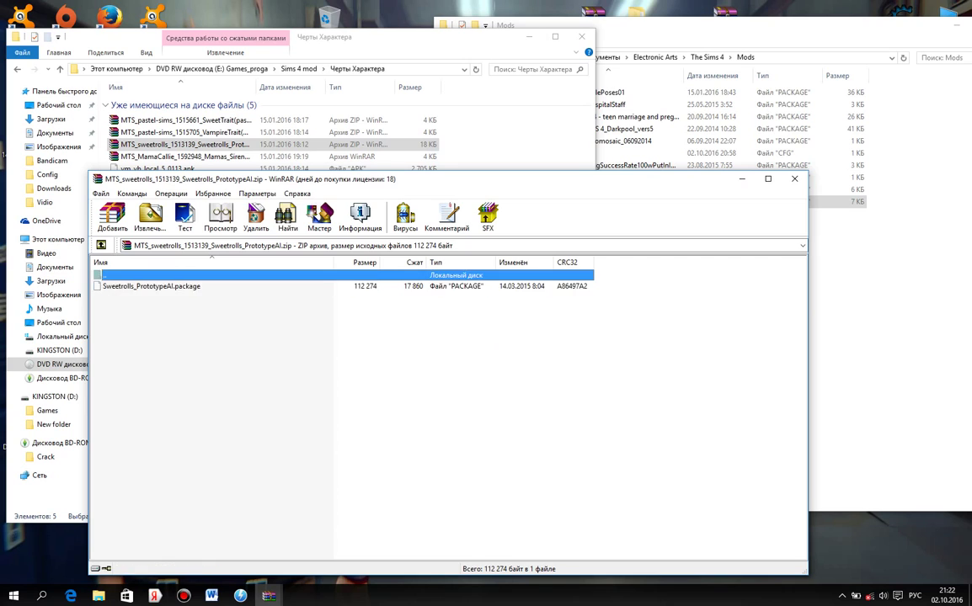
pyautogui.click(151, 286)
pyautogui.moveTo(143, 286); pyautogui.dragTo(674, 252)
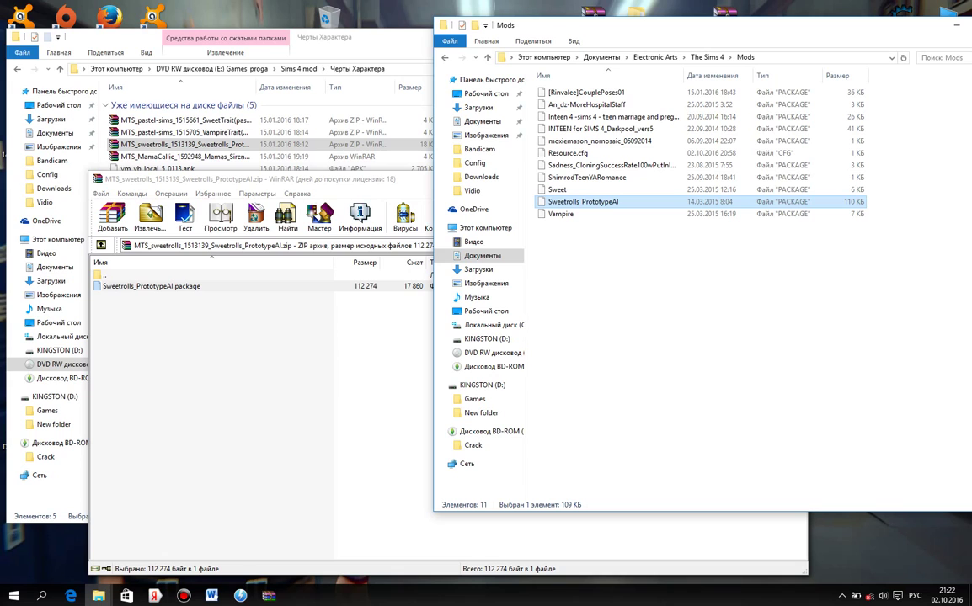
# Copy Mamas_Siren_Trait.package from the MTS_MamaCallie_1592948 archive into the Mods folder
pyautogui.click(185, 157)
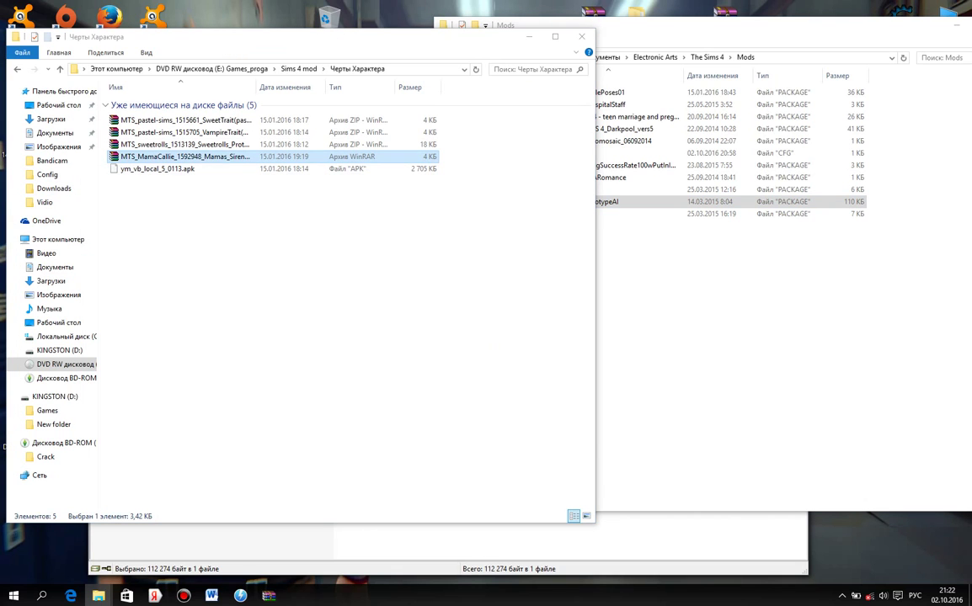
pyautogui.press('Return')
pyautogui.click(145, 287)
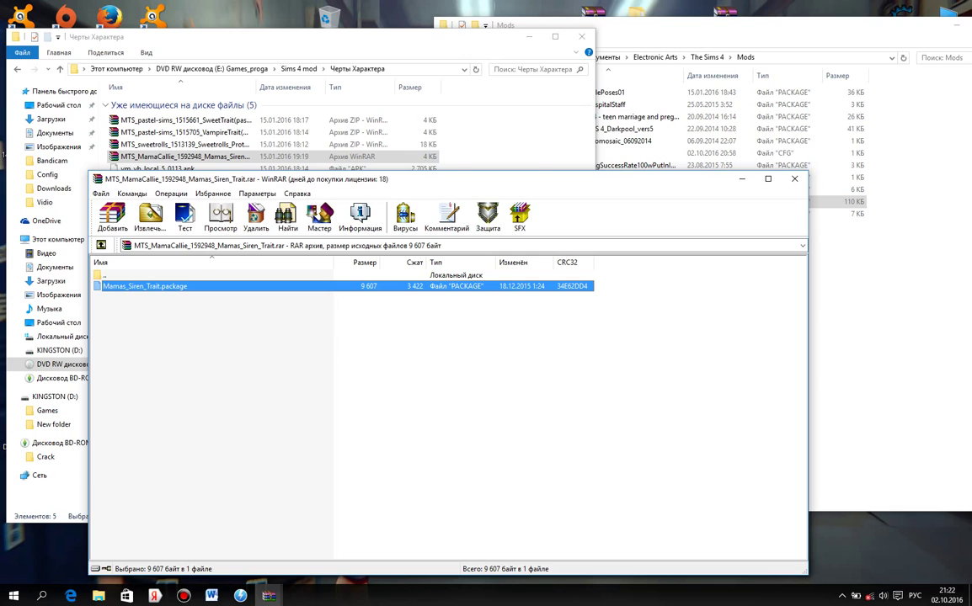
pyautogui.moveTo(145, 286); pyautogui.dragTo(867, 303)
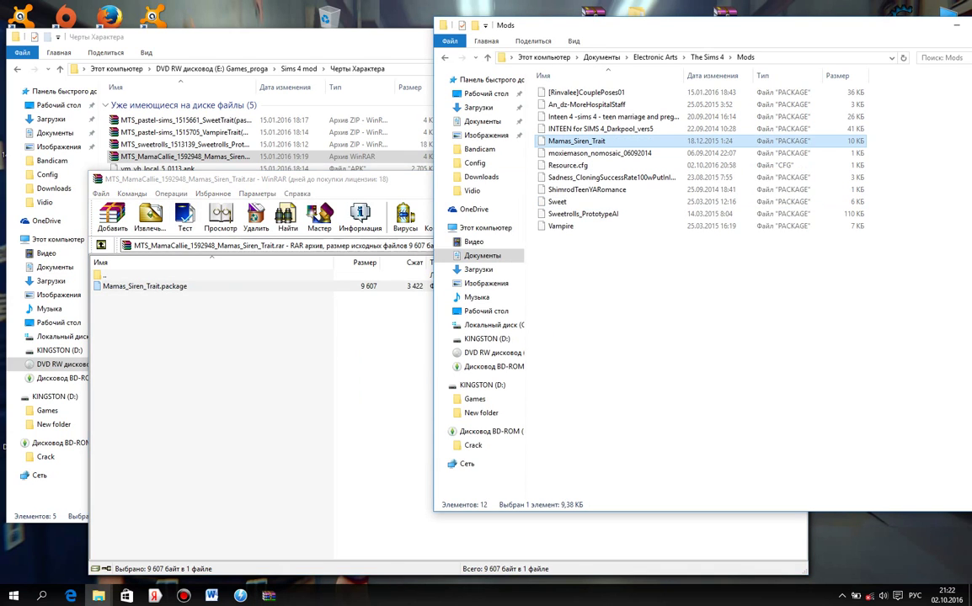
# Close the siren trait archive and copy ym_vb_local_5_0113.apk from the Черты Характера folder into the Mods folder
pyautogui.moveTo(270, 179); pyautogui.dragTo(195, 266)
pyautogui.click(721, 265)
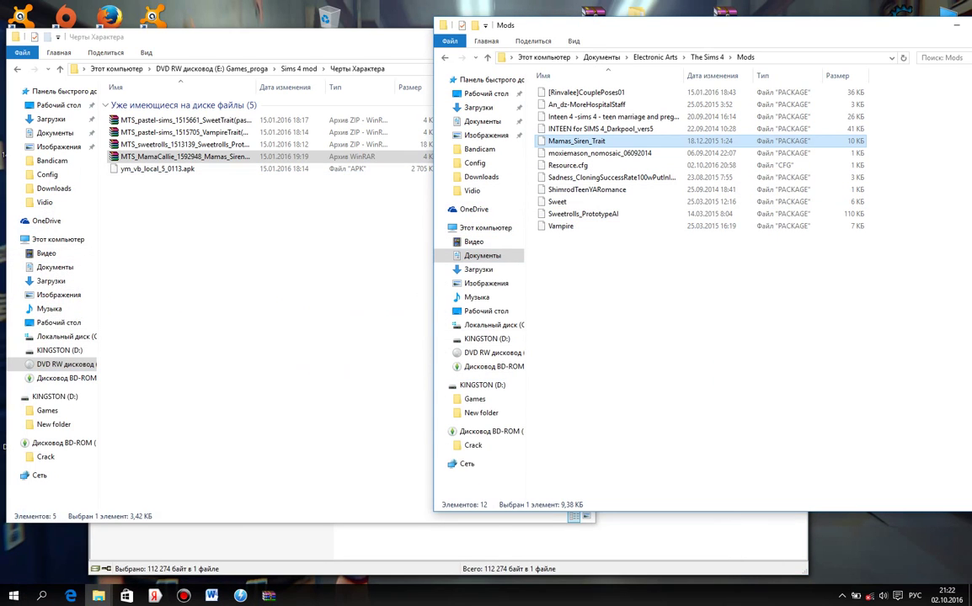
pyautogui.moveTo(160, 168); pyautogui.dragTo(691, 337)
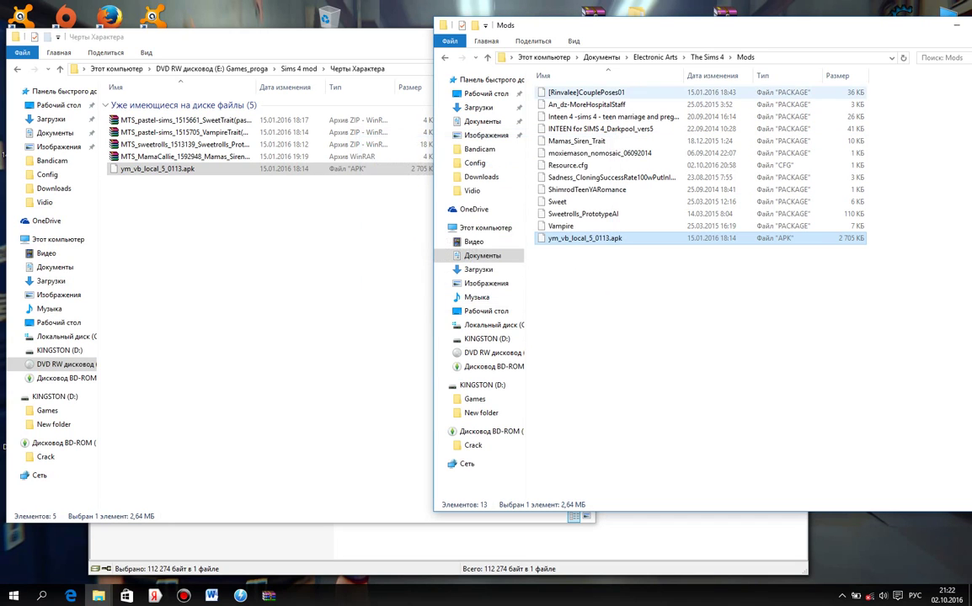
# Clear the desktop of the Mods window, the disc folder window and all remaining mod archive windows
pyautogui.click(956, 24)
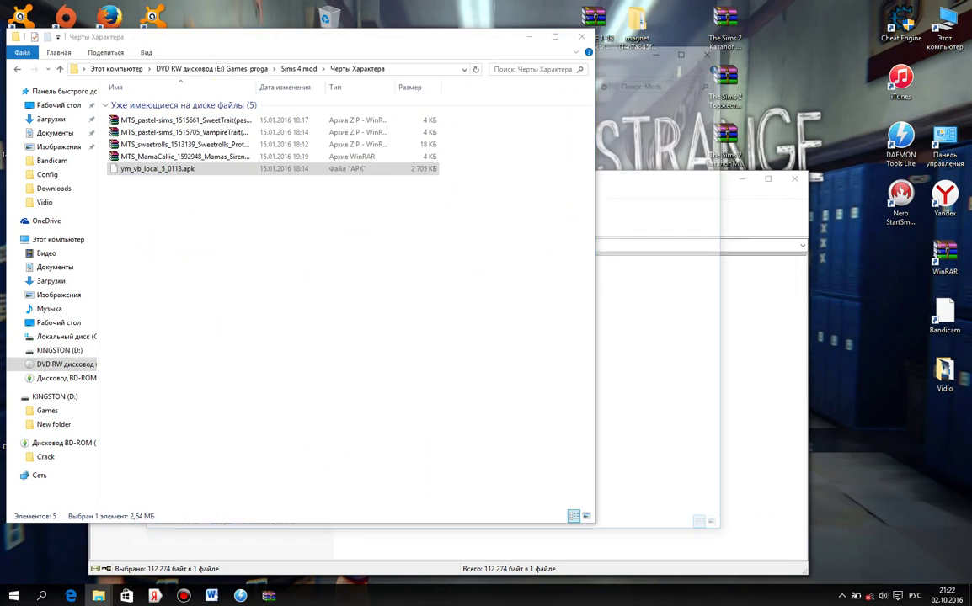
pyautogui.click(581, 36)
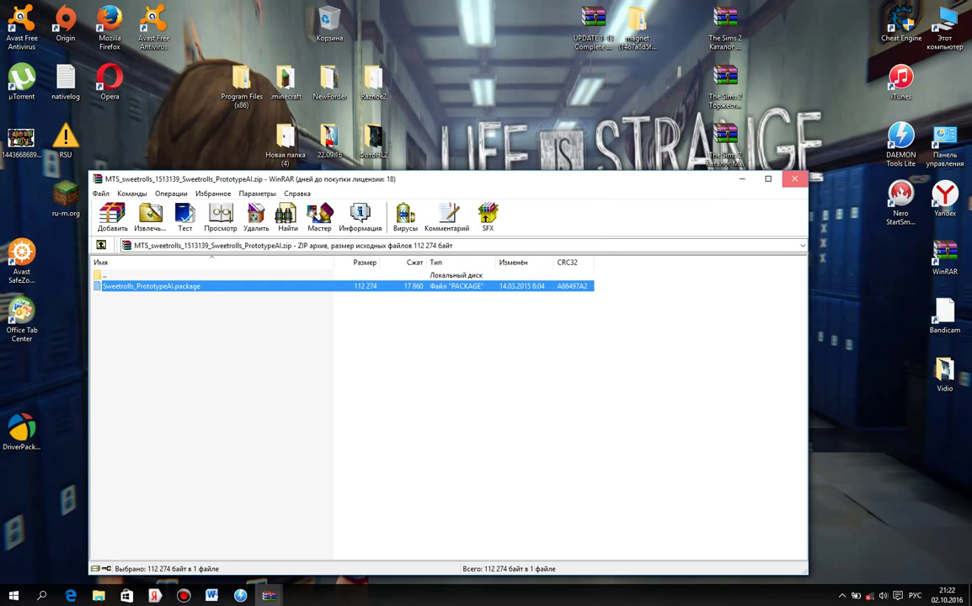
pyautogui.click(794, 178)
pyautogui.click(794, 179)
pyautogui.click(794, 178)
pyautogui.click(269, 595)
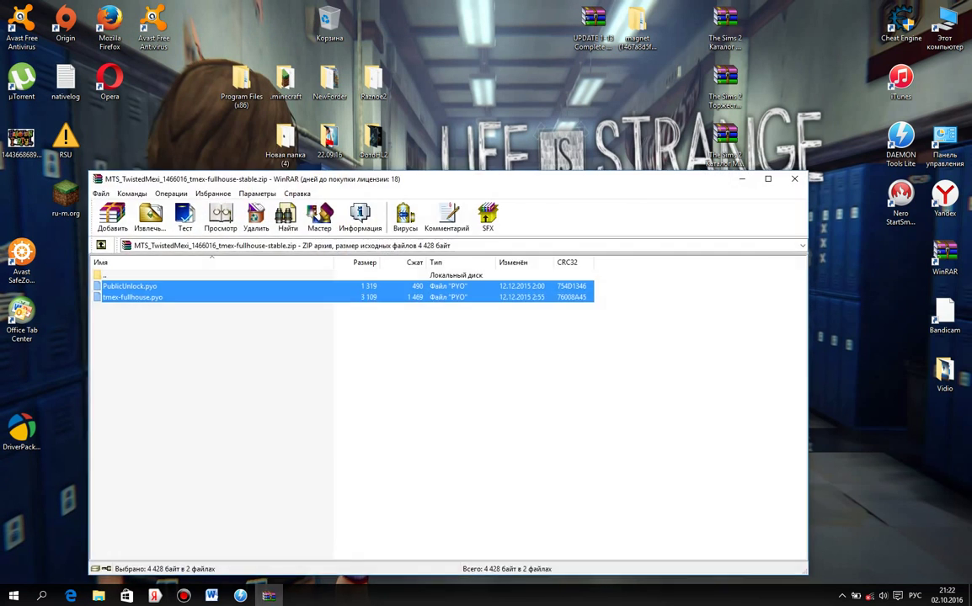
pyautogui.click(794, 178)
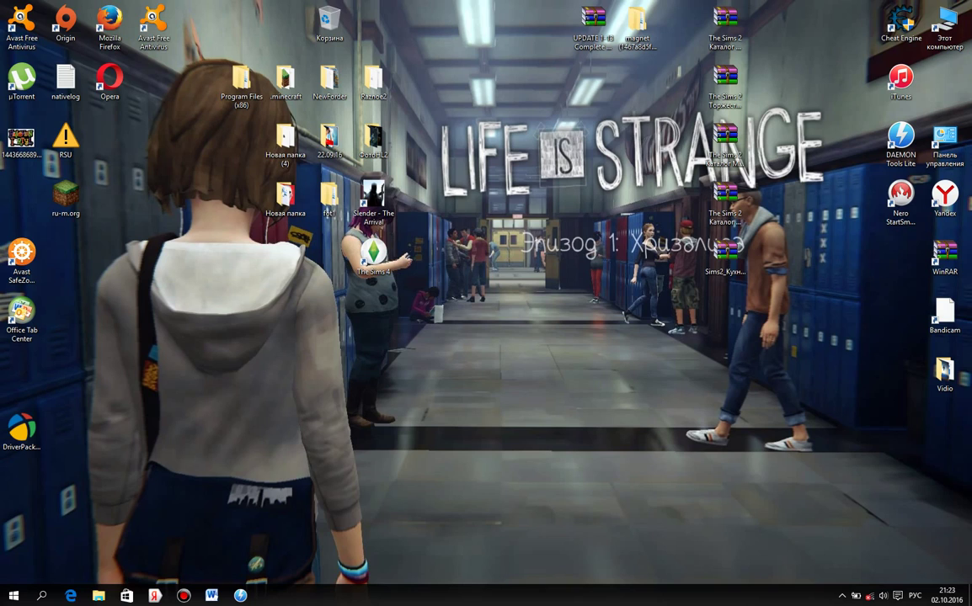
# Launch The Sims 4 from the desktop, review the installed mods in the startup list and accept it
pyautogui.click(373, 255)
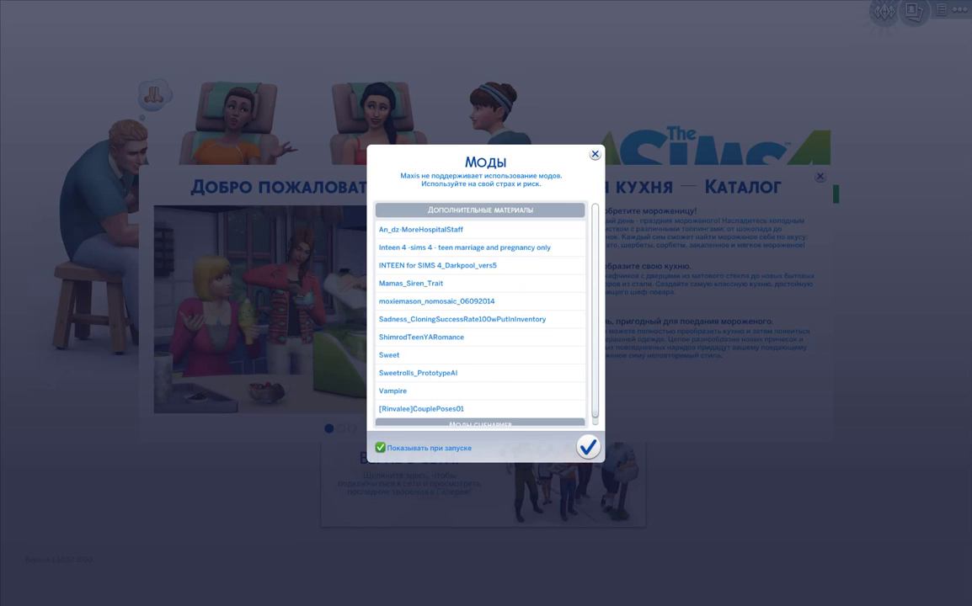
pyautogui.scroll(-1, 480, 311)
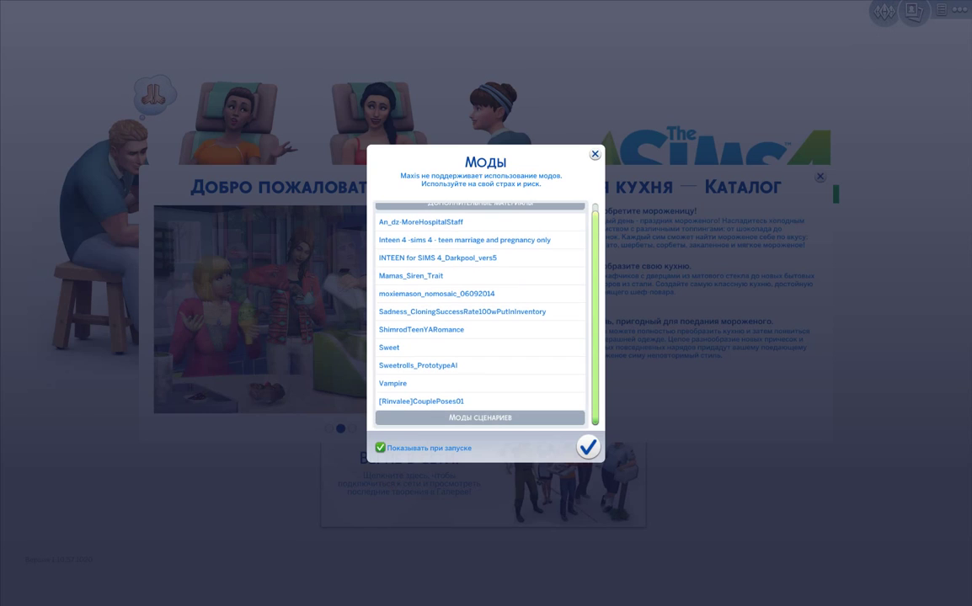
pyautogui.scroll(1, 480, 312)
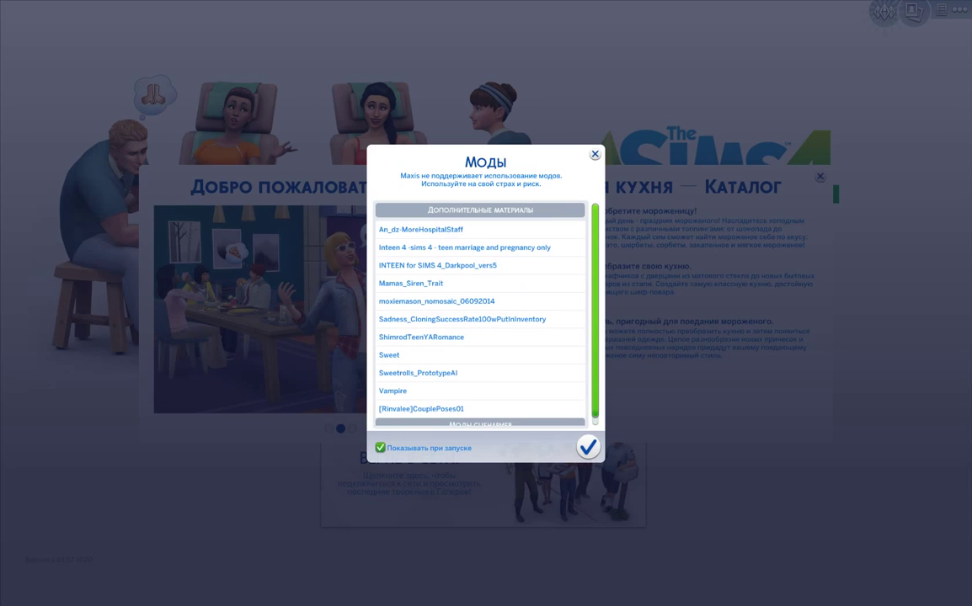
pyautogui.scroll(-1, 480, 312)
pyautogui.scroll(1, 480, 312)
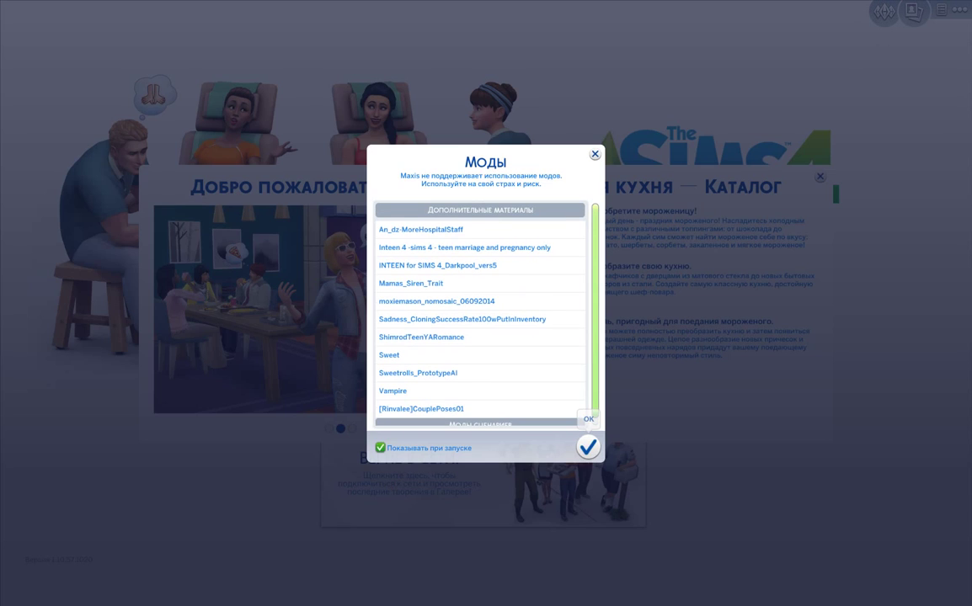
pyautogui.scroll(-1, 480, 311)
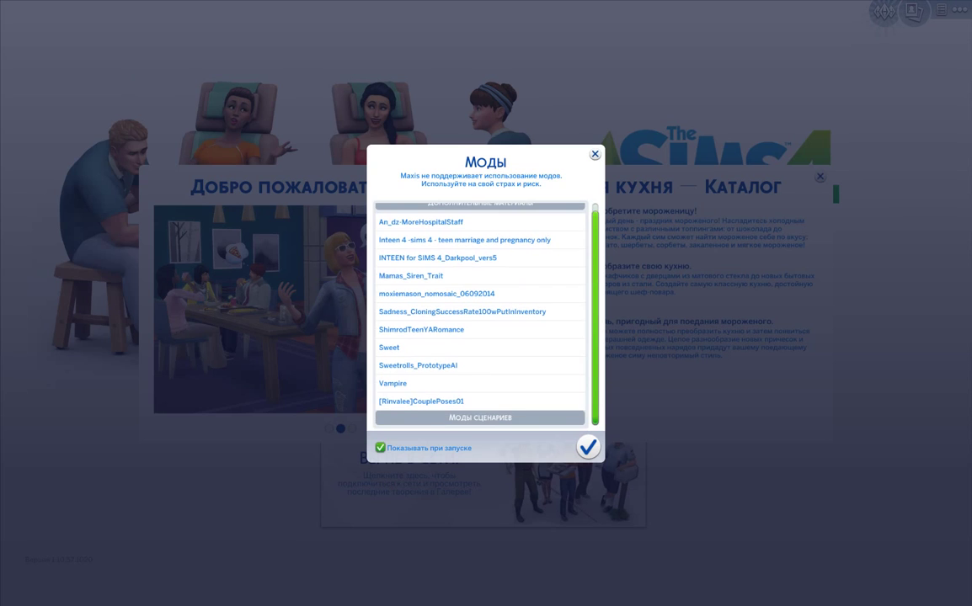
pyautogui.scroll(1, 480, 311)
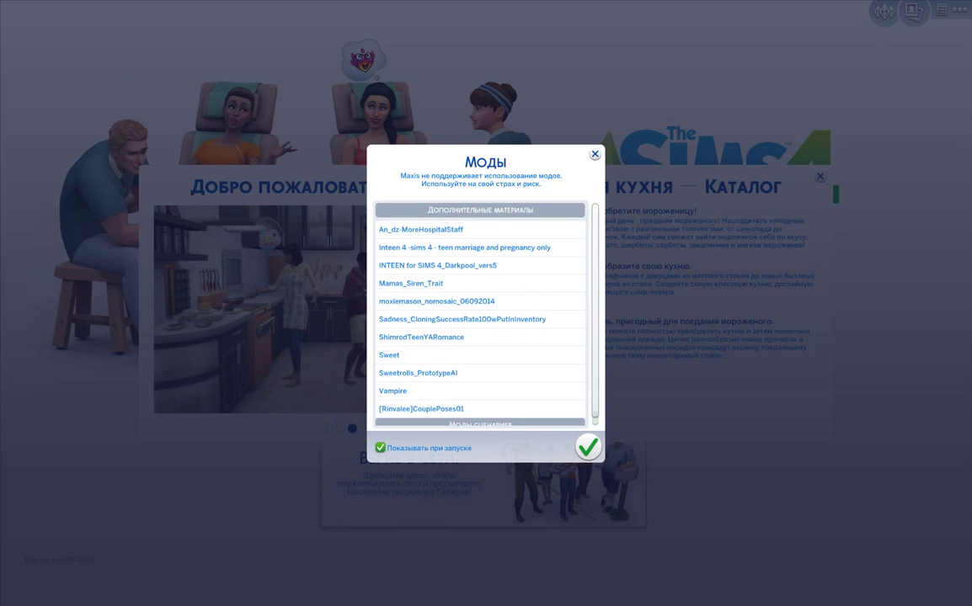
pyautogui.click(588, 447)
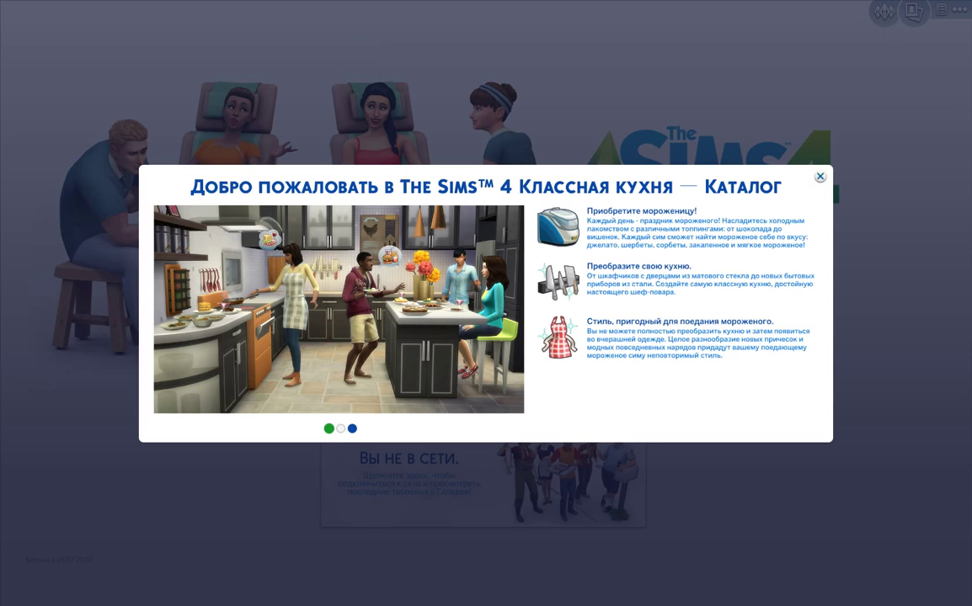
# Browse the pictures in the Классная кухня — Каталог welcome message and close it
pyautogui.click(329, 429)
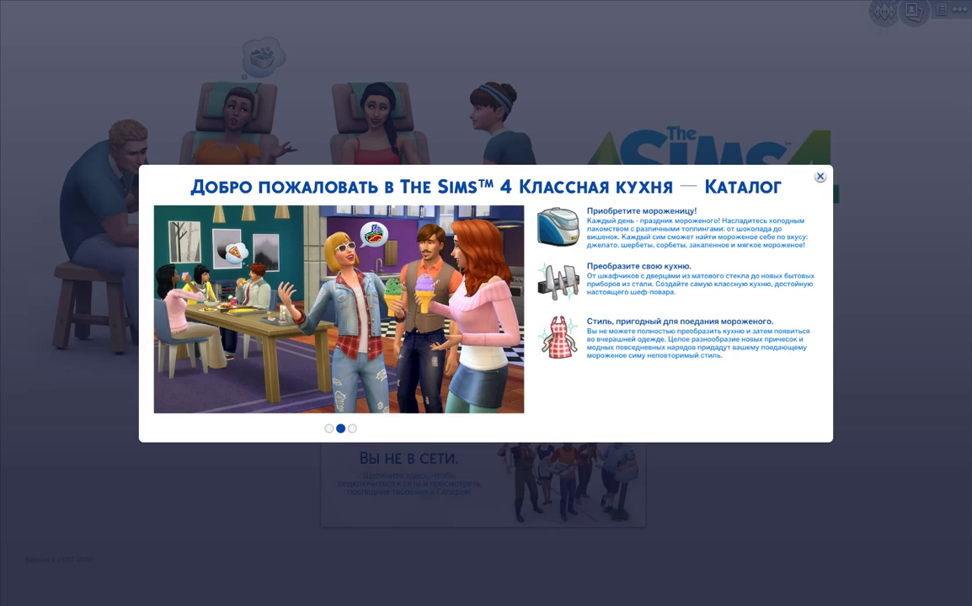
pyautogui.click(352, 429)
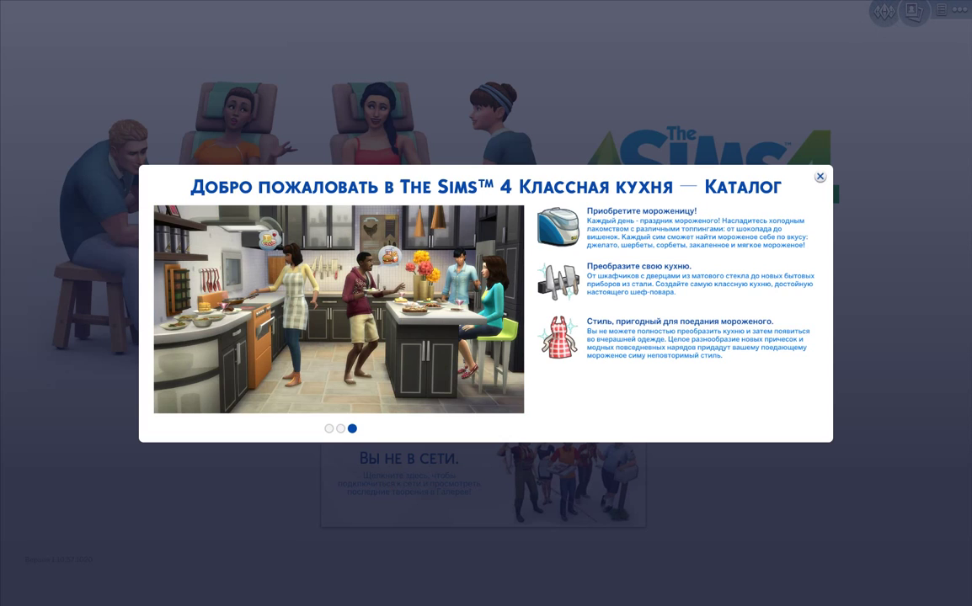
pyautogui.click(820, 176)
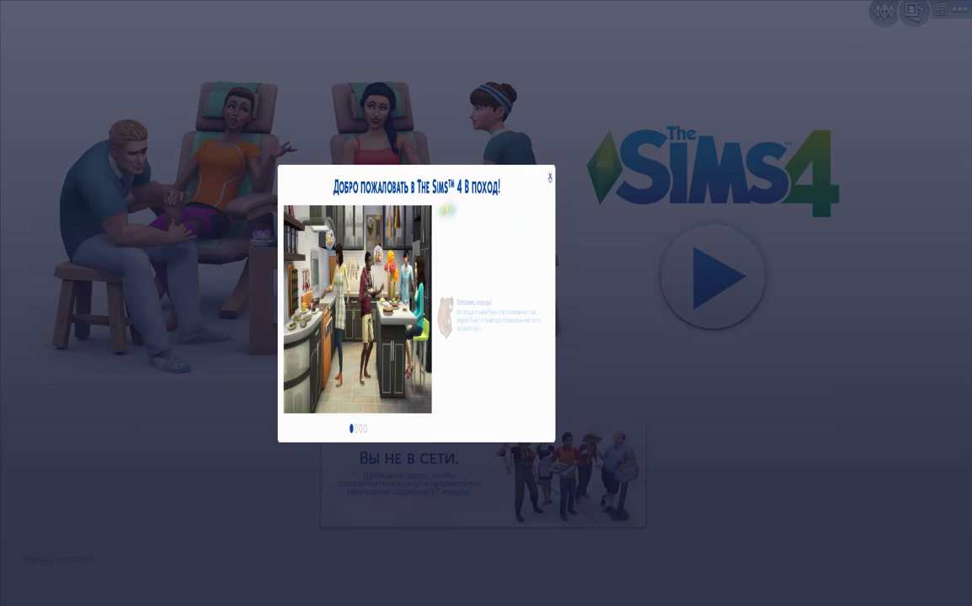